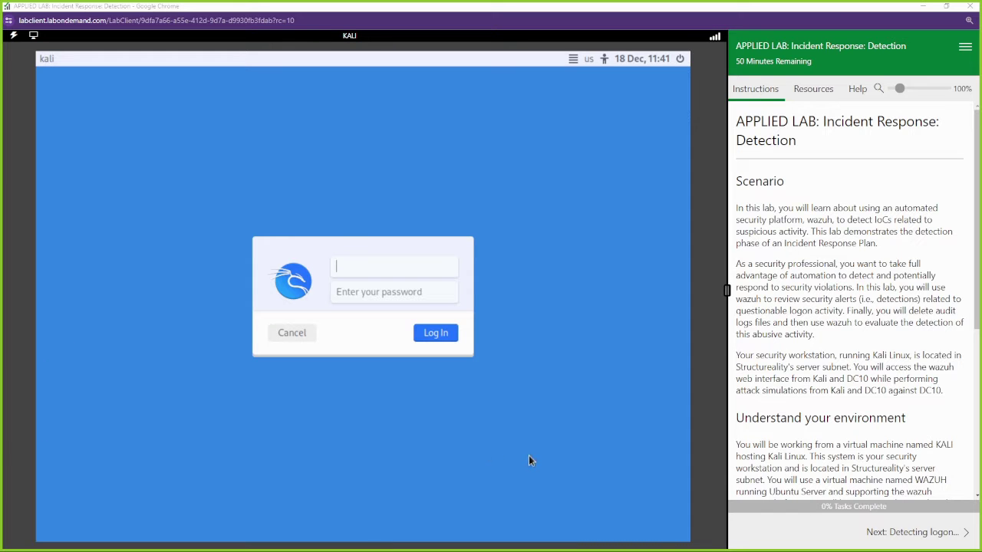
- Advance the lab instructions to the 'Detecting logon events with wazuh' page and scroll to its tasks
scroll(851, 299, "down", 3)
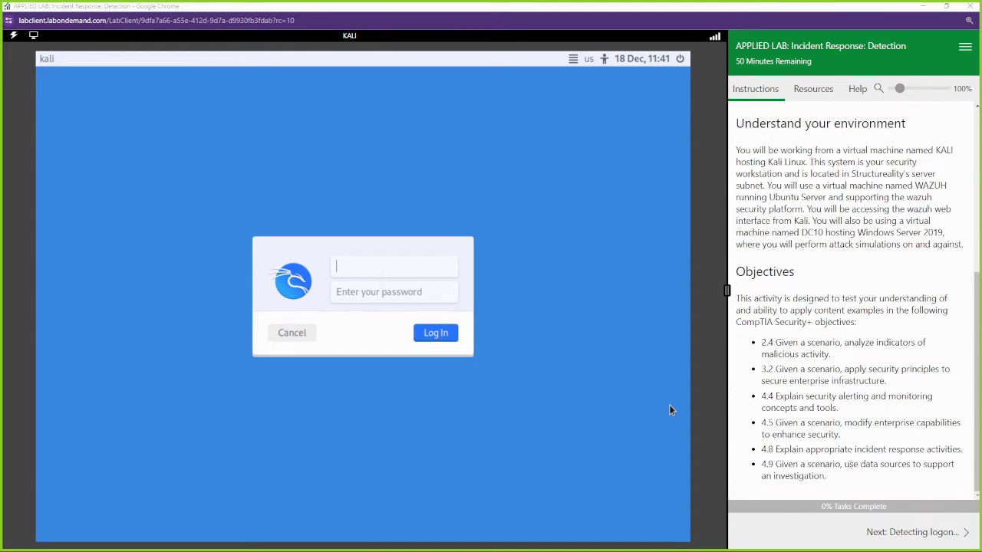
scroll(852, 299, "up", 2)
left_click(928, 537)
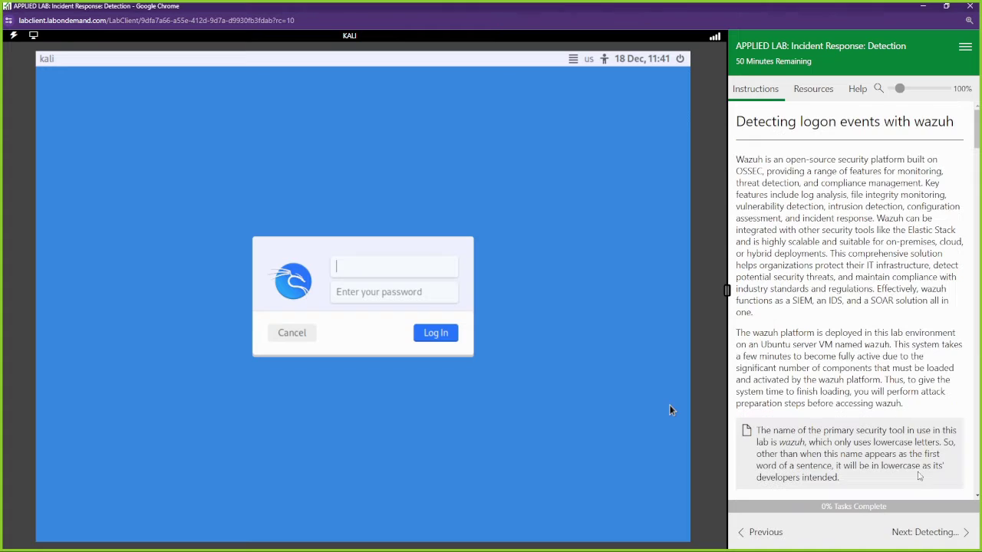
left_click_drag(781, 170, 834, 312)
left_click(834, 312)
scroll(772, 335, "down", 7)
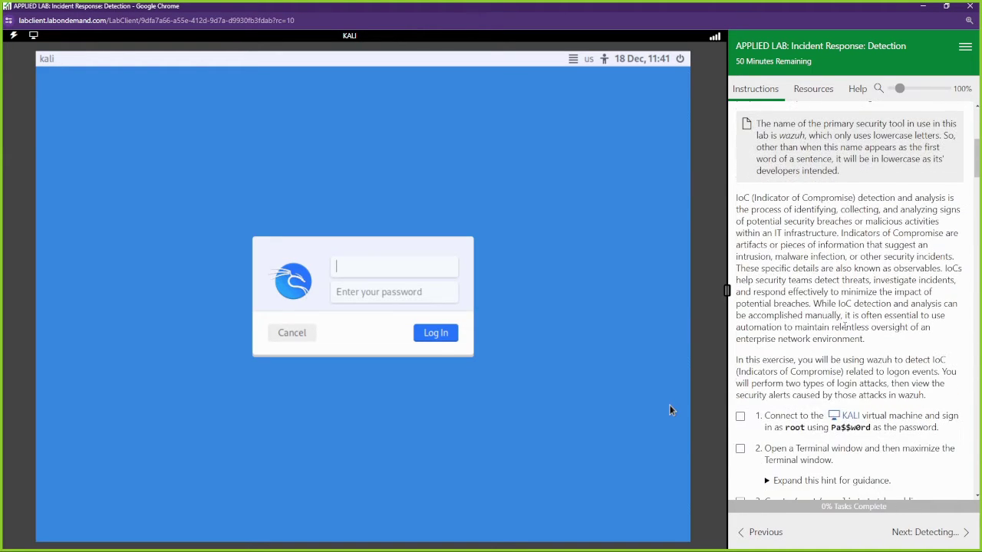
- Sign in to Kali Linux at the login screen with the lab username and password
type("kali")
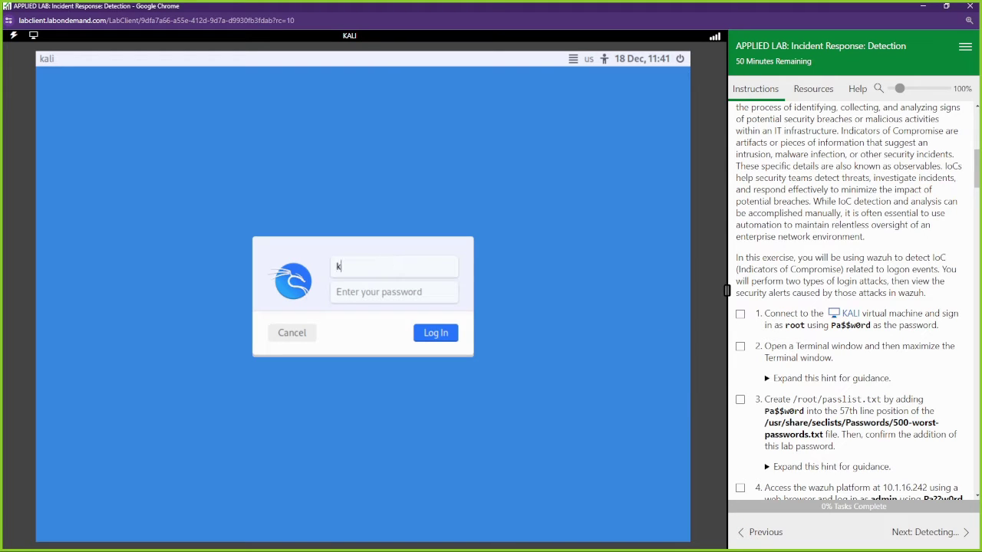
key("Tab")
type("kali")
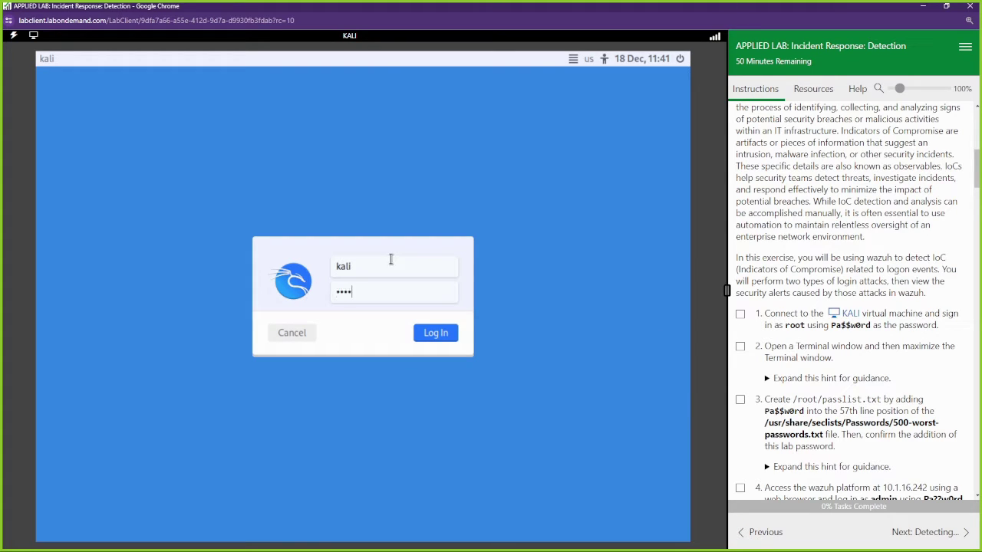
key("Return")
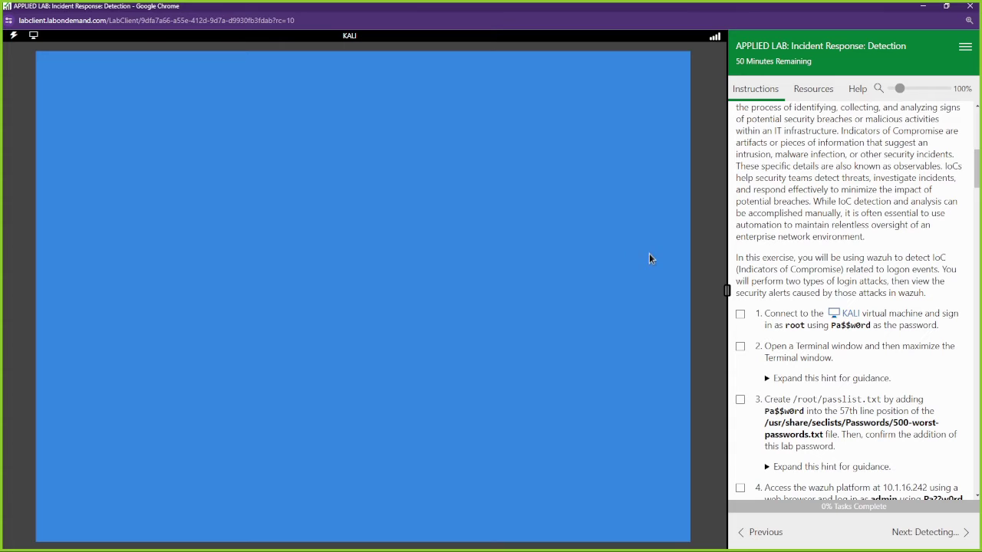
scroll(837, 338, "down", 2)
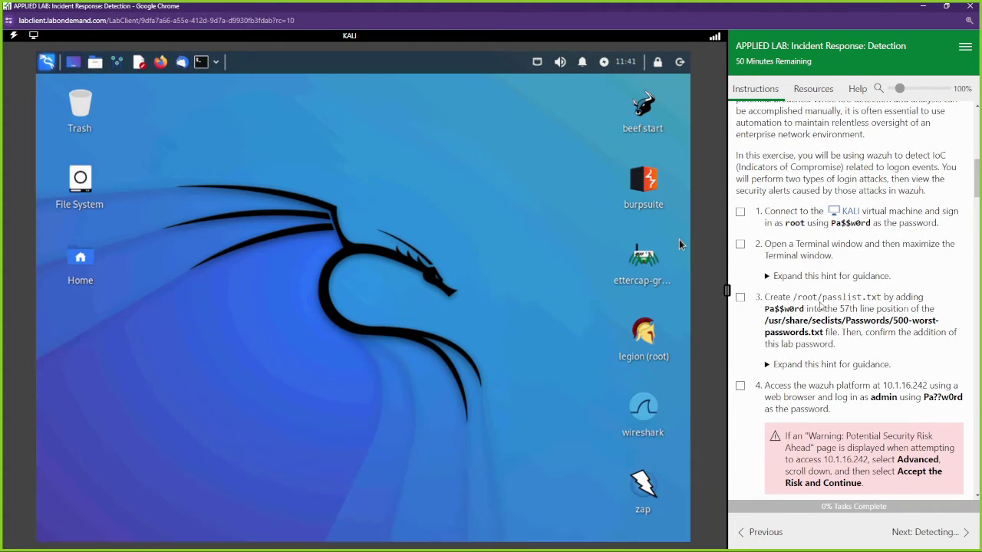
- Highlight the passlist file path and the lab password in task 3 of the instructions
left_click_drag(790, 297, 880, 298)
left_click_drag(774, 309, 824, 332)
left_click(824, 332)
- Open a new Terminal Emulator window and expand step 2's terminal guidance hint
left_click(201, 61)
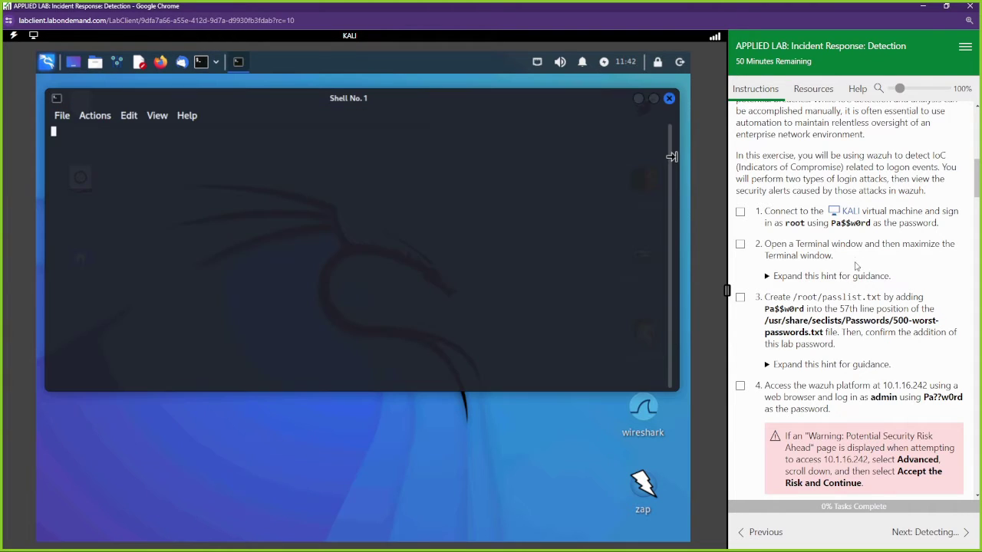
left_click(769, 277)
scroll(857, 305, "down", 3)
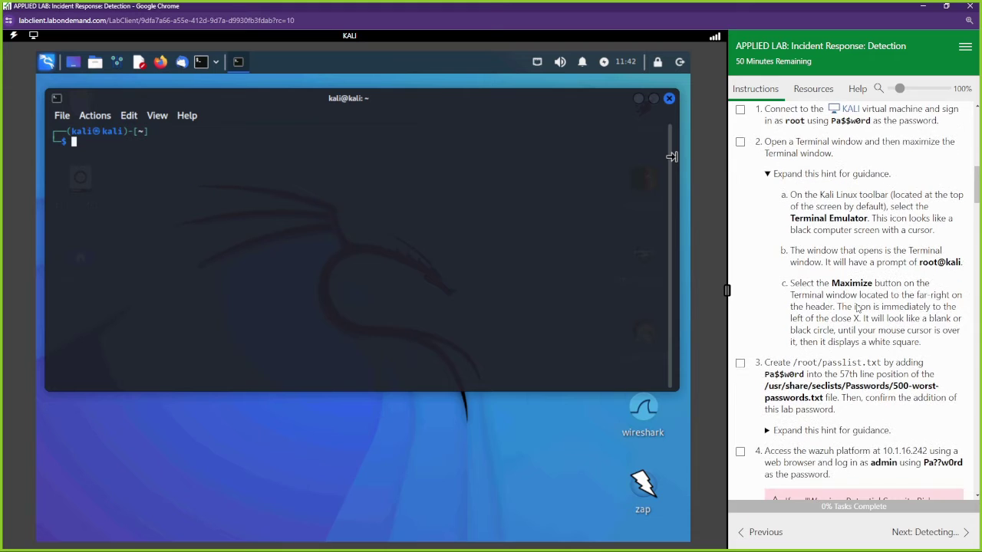
scroll(856, 307, "down", 2)
scroll(856, 305, "up", 3)
scroll(856, 305, "up", 1)
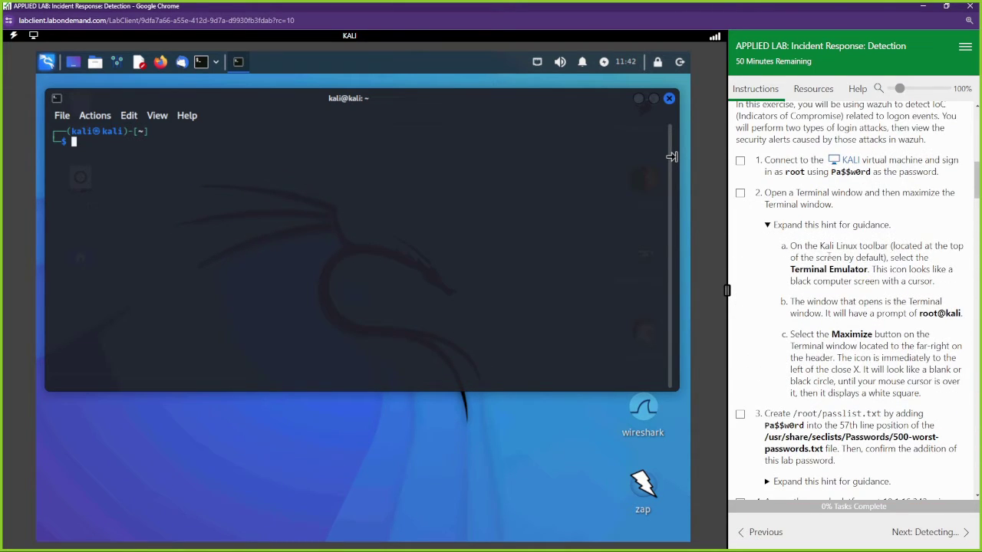
scroll(851, 299, "down", 3)
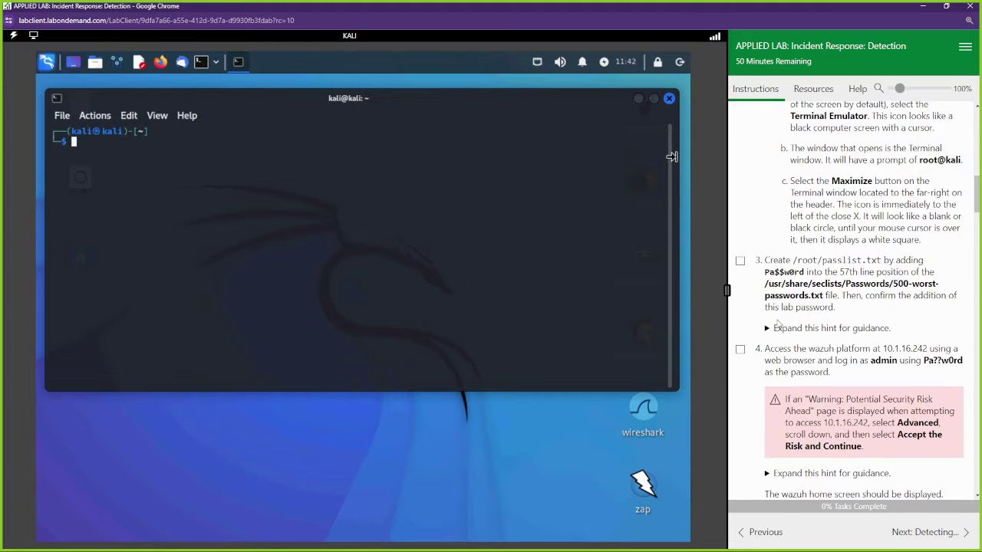
- Expand task 3's hint and begin the sed '57i\…' command inserting the lab password into the seclists wordlist
left_click(771, 330)
scroll(805, 323, "down", 3)
mouse_move(844, 237)
left_mouse_down()
mouse_move(957, 238)
mouse_move(863, 238)
left_mouse_up()
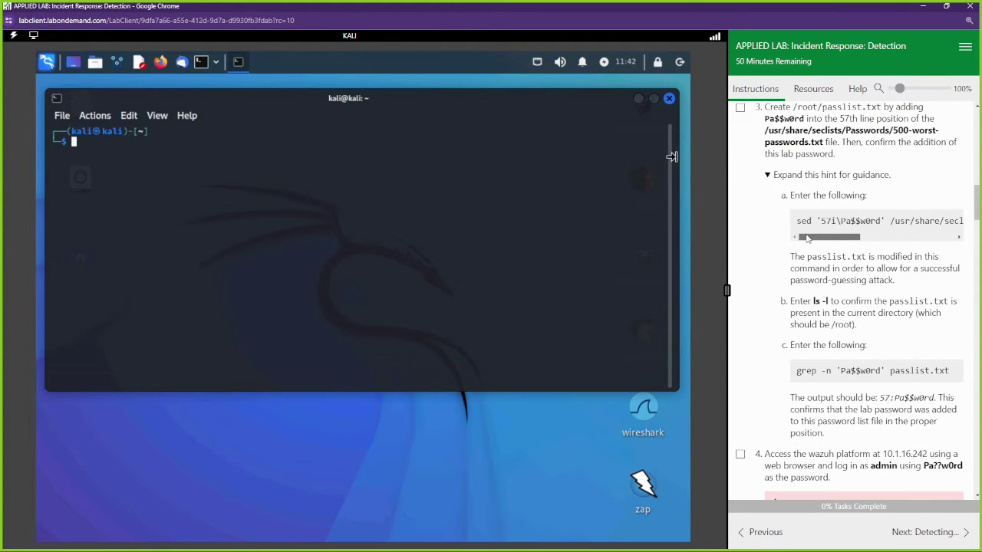
- Enter a sed command inserting the lab password at line 57 of /usr/share/seclists/Passwords/500-worst-passwords.txt, redirecting to passlist.txt
type("se")
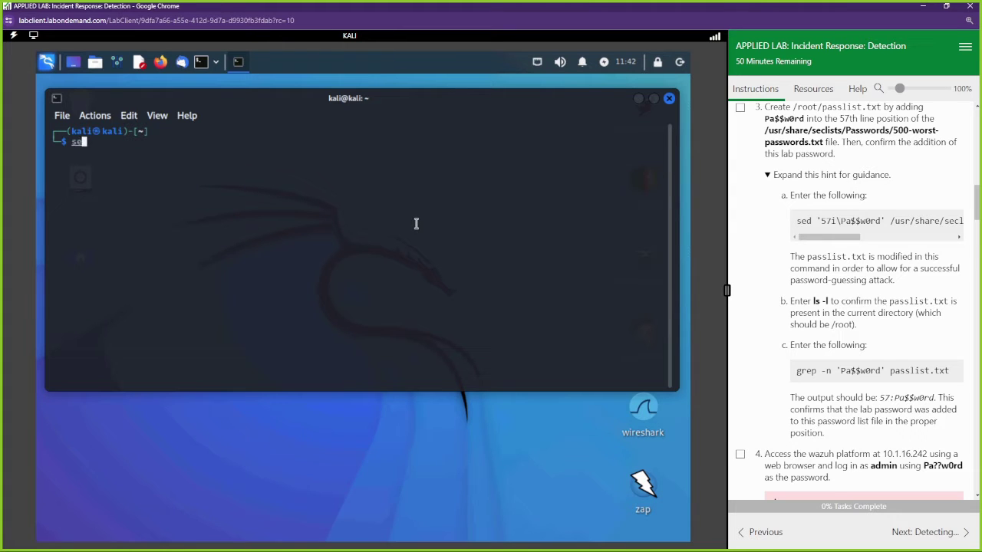
type("d '57i")
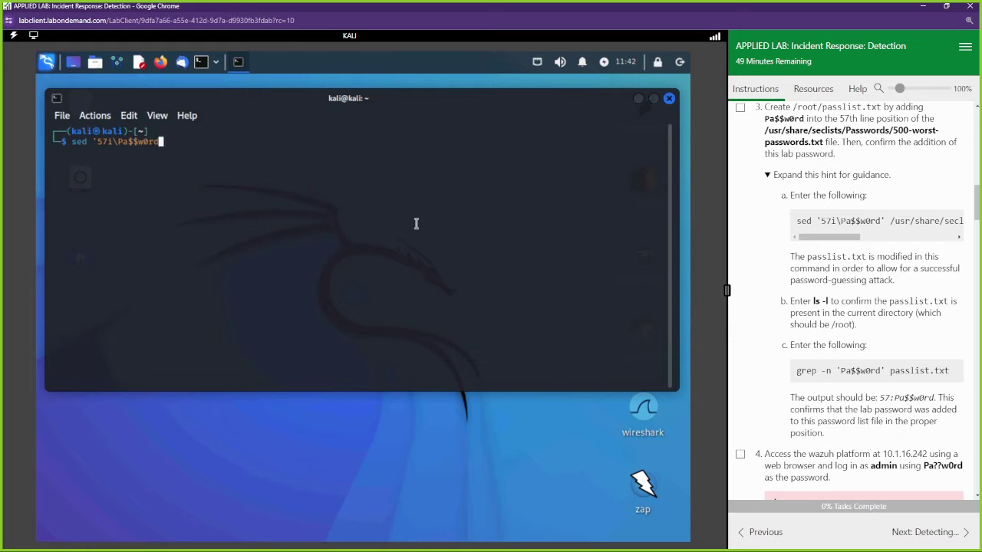
- Enter a sed command inserting the lab password at line 57 of /usr/share/seclists/Passwords/500-worst-passwords.txt, redirecting to passlist.txt
type("0rd' /usr/")
type("0rd' /usr/share/seclists/")
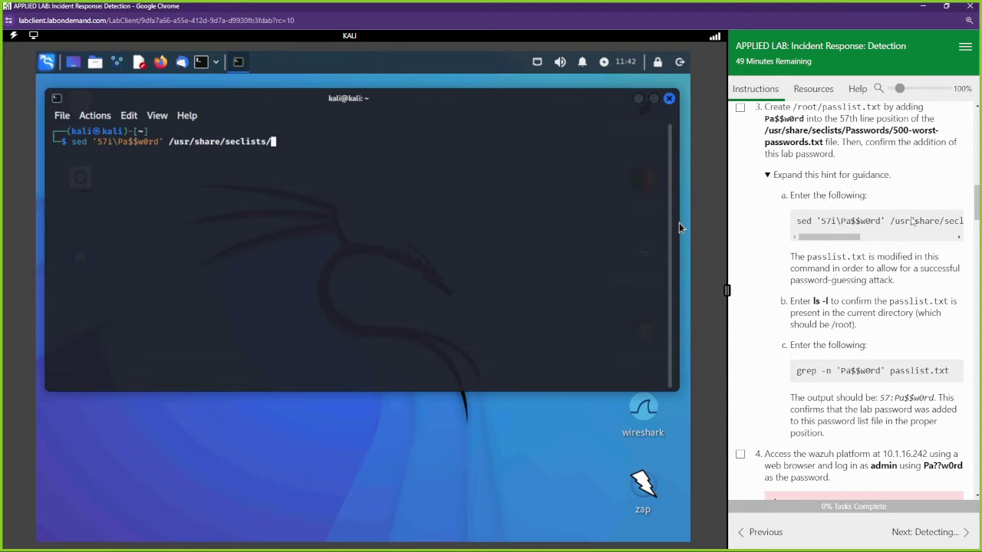
left_click_drag(873, 242, 938, 244)
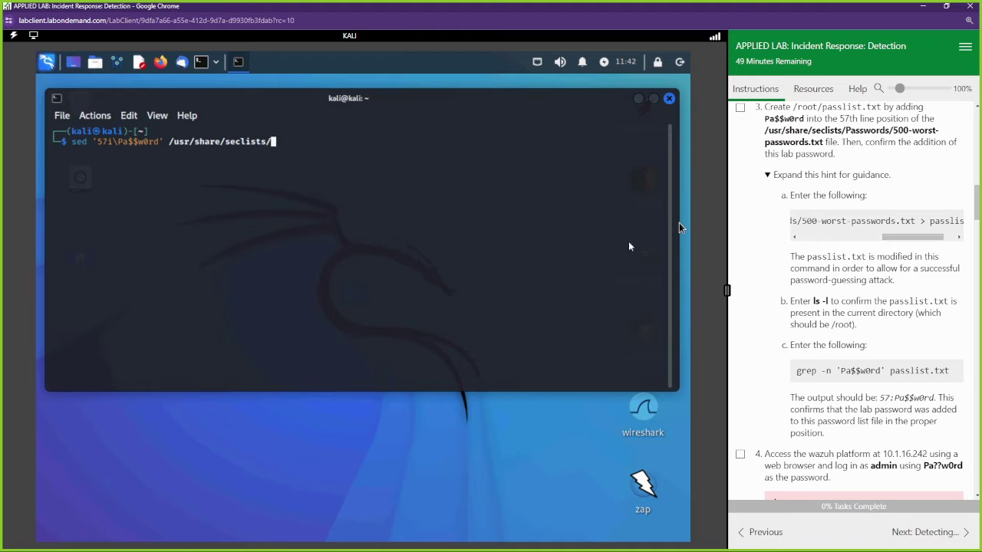
type("Passwords/500-worst-passwords.txt > passlist.txt")
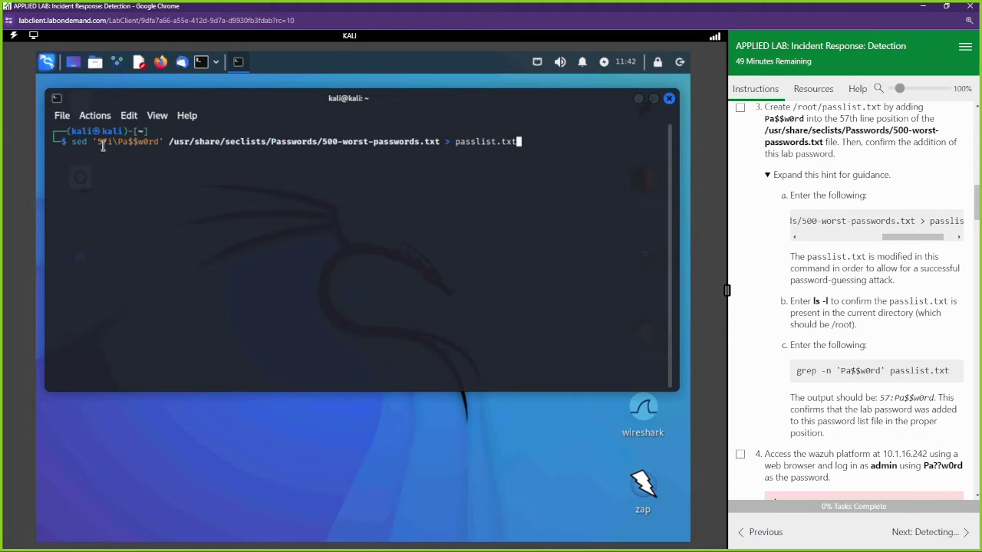
- Highlight the line number 57 in the typed sed command, then clear the selection
left_click_drag(99, 142, 149, 143)
left_click(105, 145)
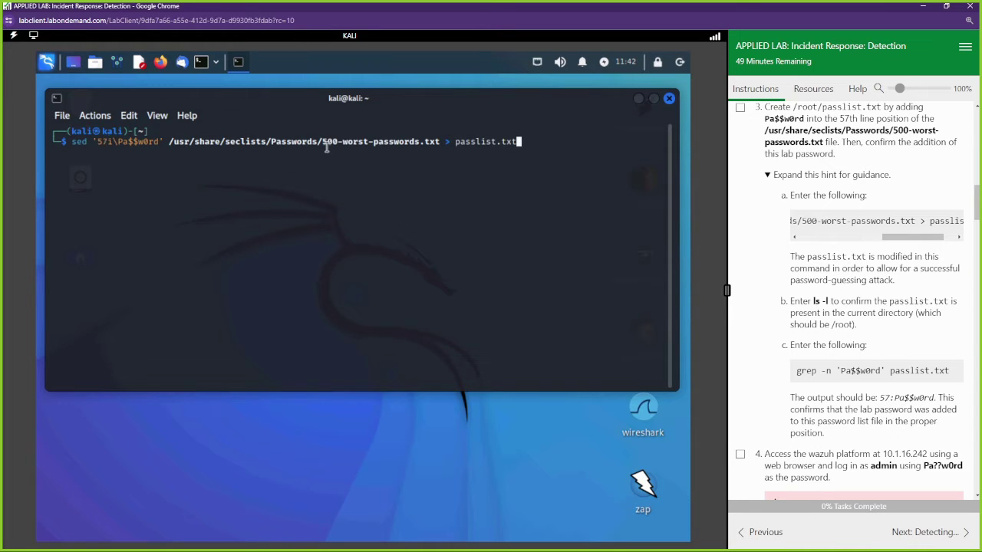
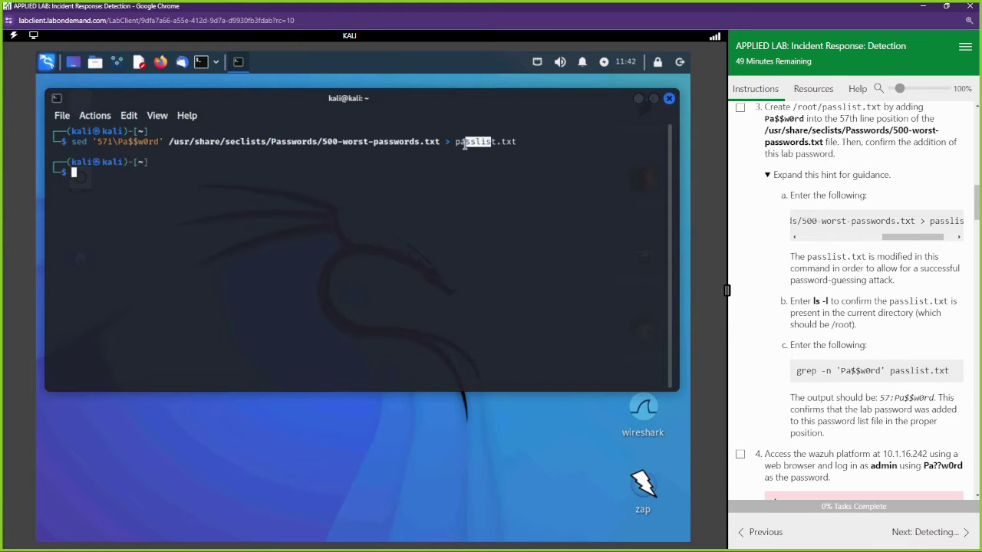
- Search passlist.txt with grep -n for the lab password and confirm it sits on line 57
key("Return")
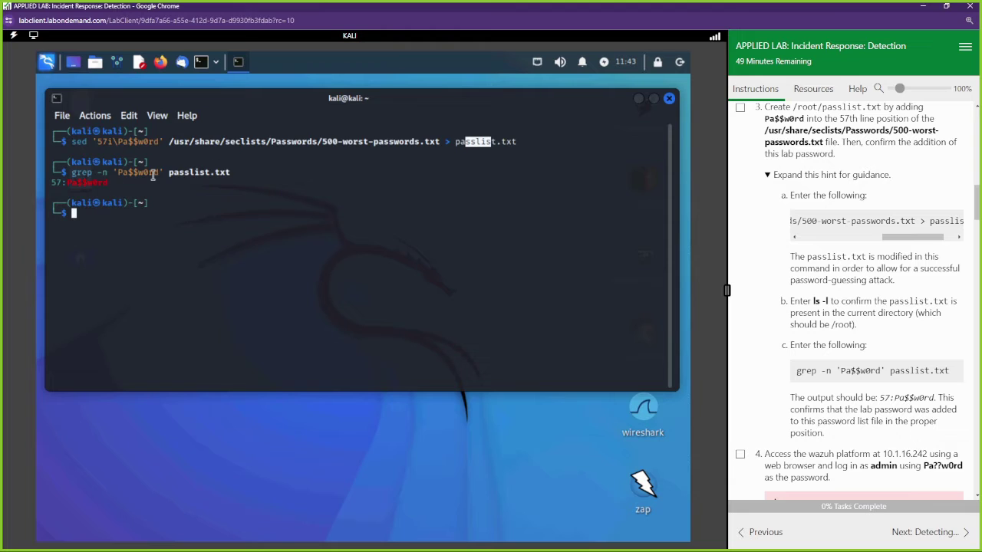
left_click_drag(164, 171, 116, 172)
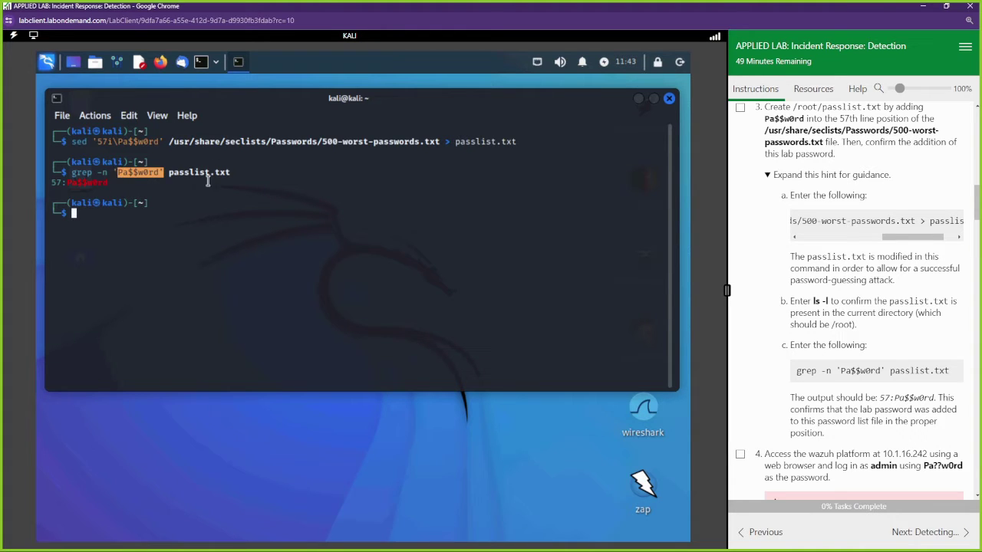
left_click_drag(235, 173, 165, 173)
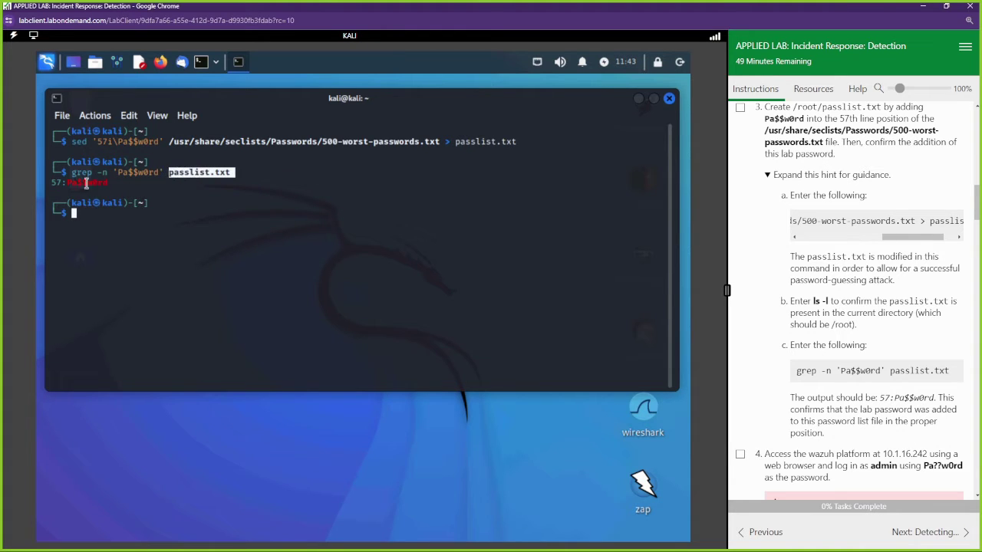
left_click_drag(66, 184, 109, 185)
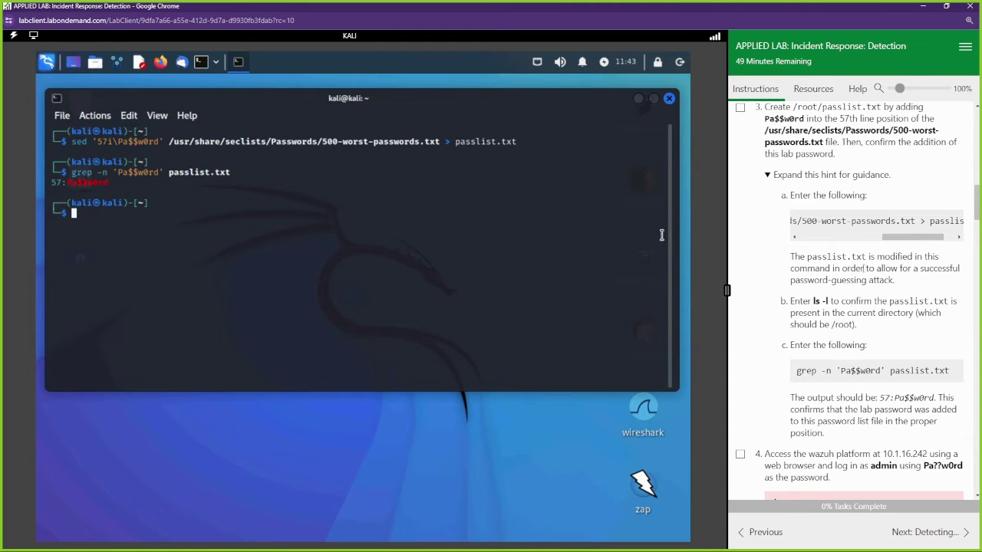
- Mark lab step 4 complete and confirm skipping ahead, raising progress to 12%
scroll(899, 349, "down", 3)
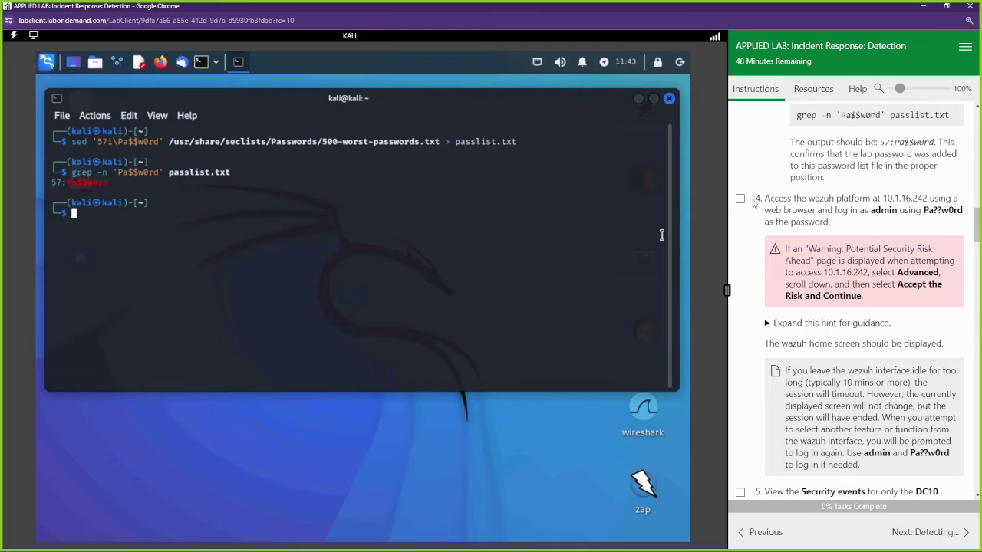
left_click(739, 199)
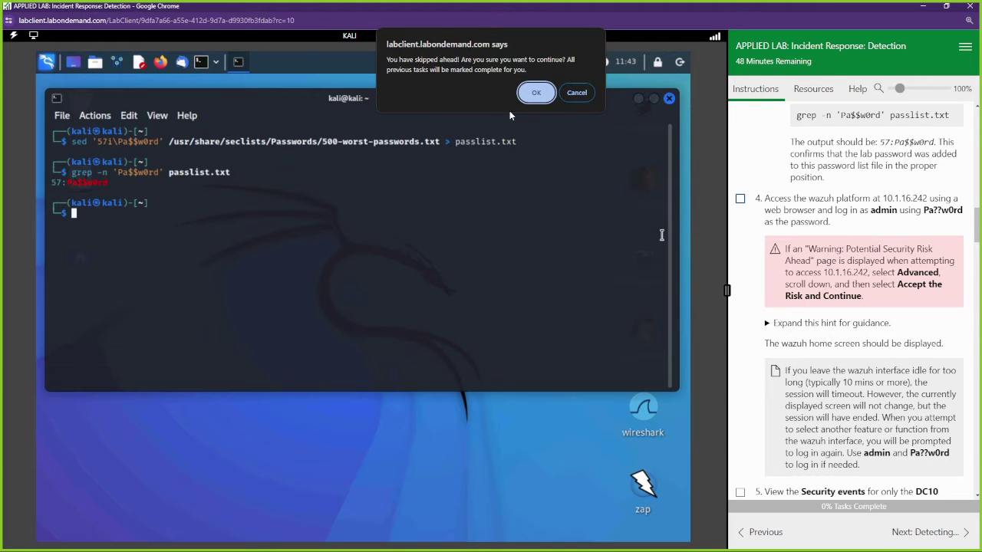
left_click(529, 97)
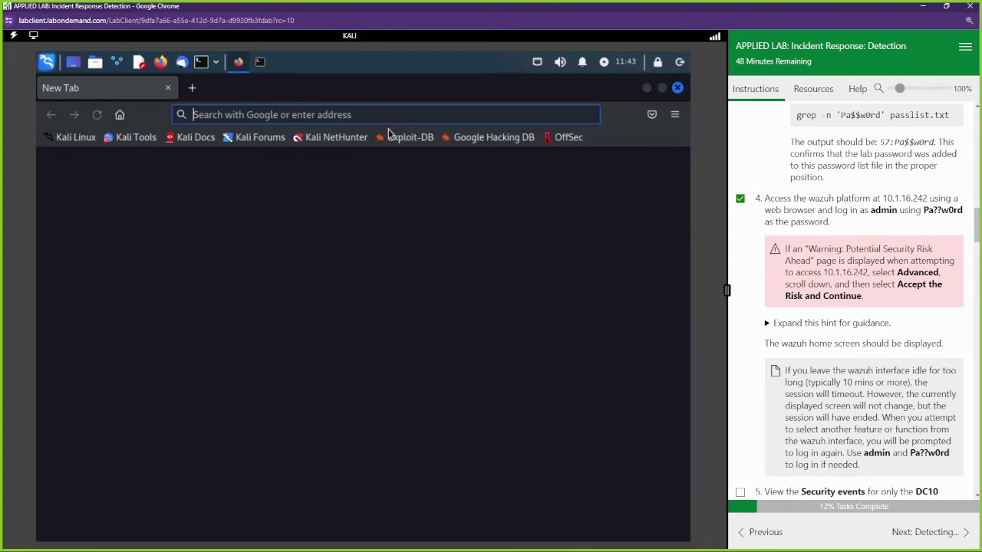
- Browse Firefox to 10.1.16.242 and accept the certificate risk to reach the Wazuh login
left_click(385, 114)
type("10.")
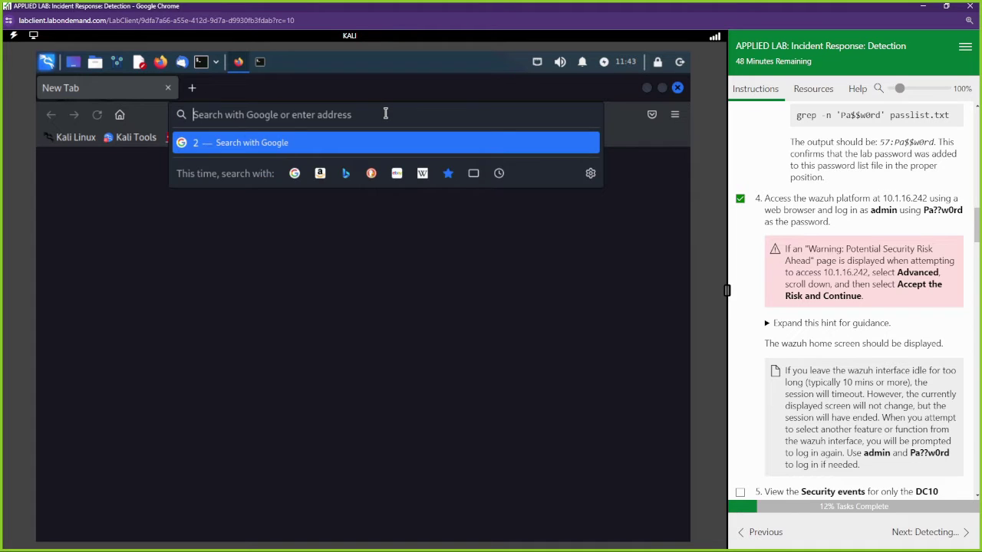
type("1.16.242")
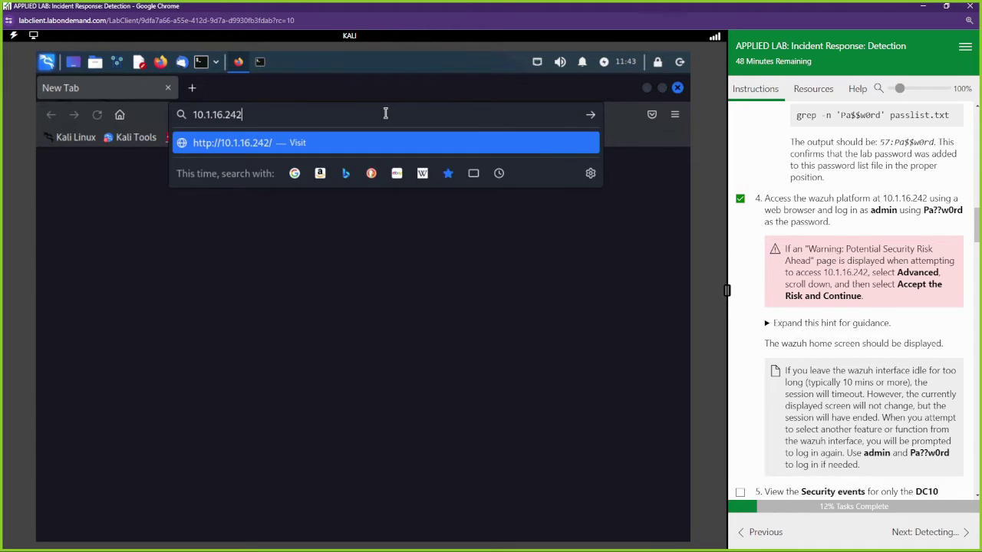
key("Return")
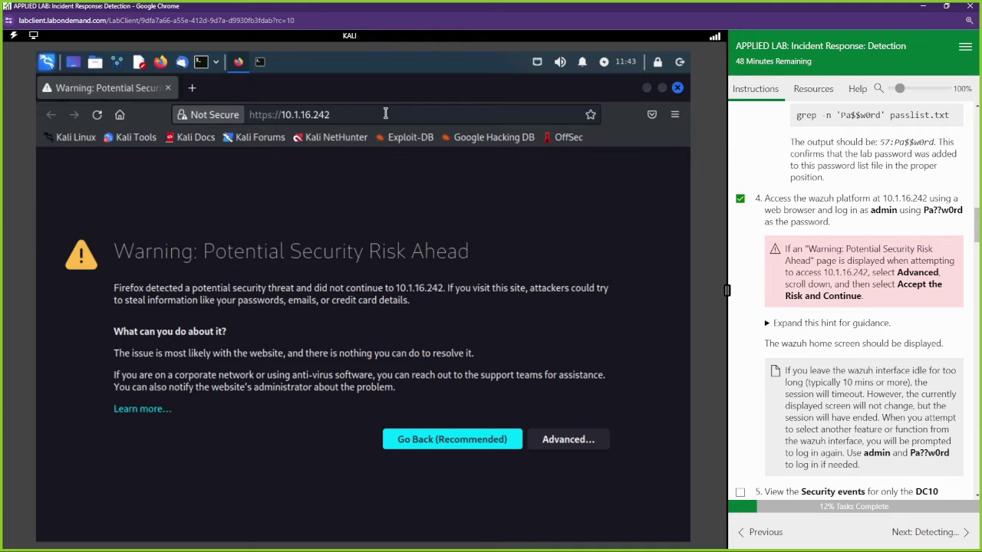
left_click(568, 440)
scroll(473, 453, "down", 1)
left_click(554, 499)
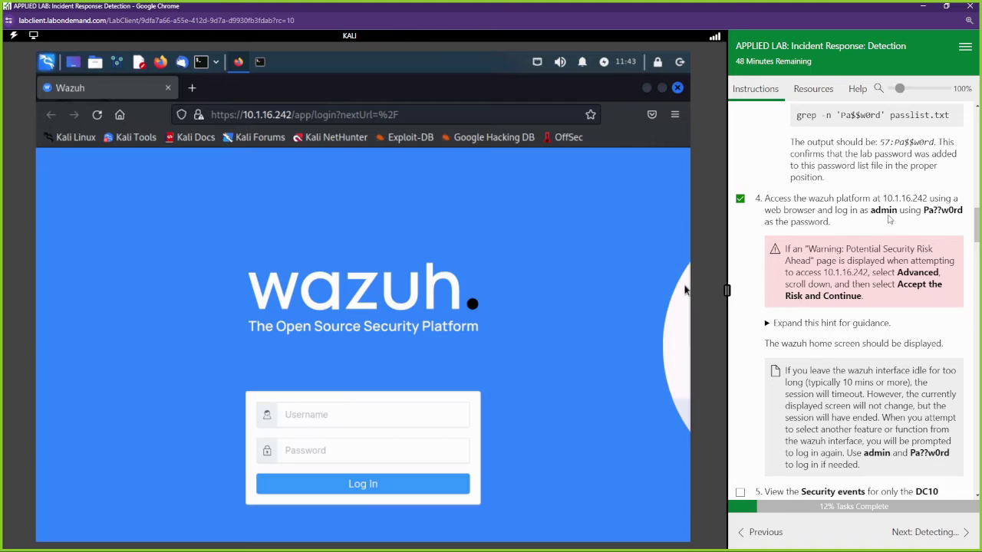
- Sign in to Wazuh with the lab username and password
left_click(451, 406)
key("Tab")
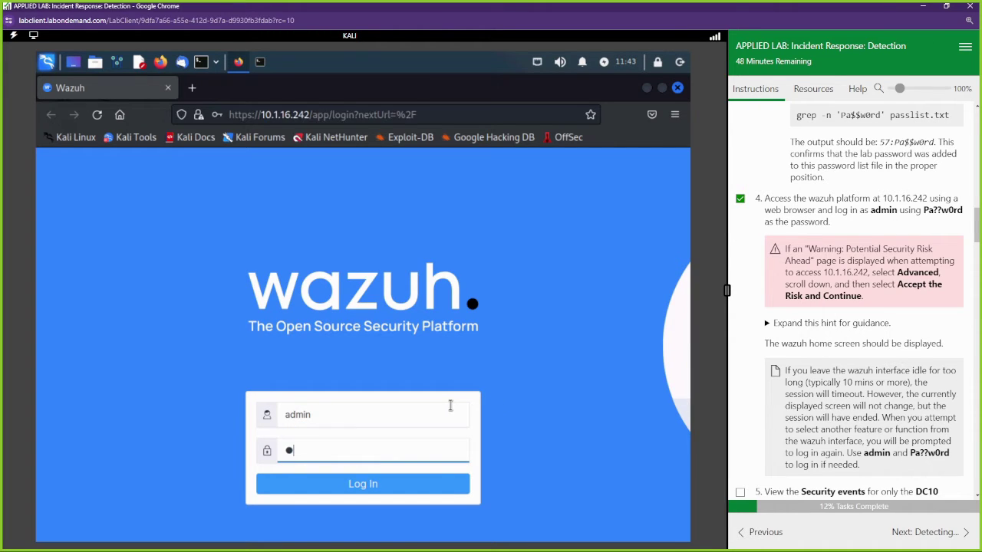
key("Return")
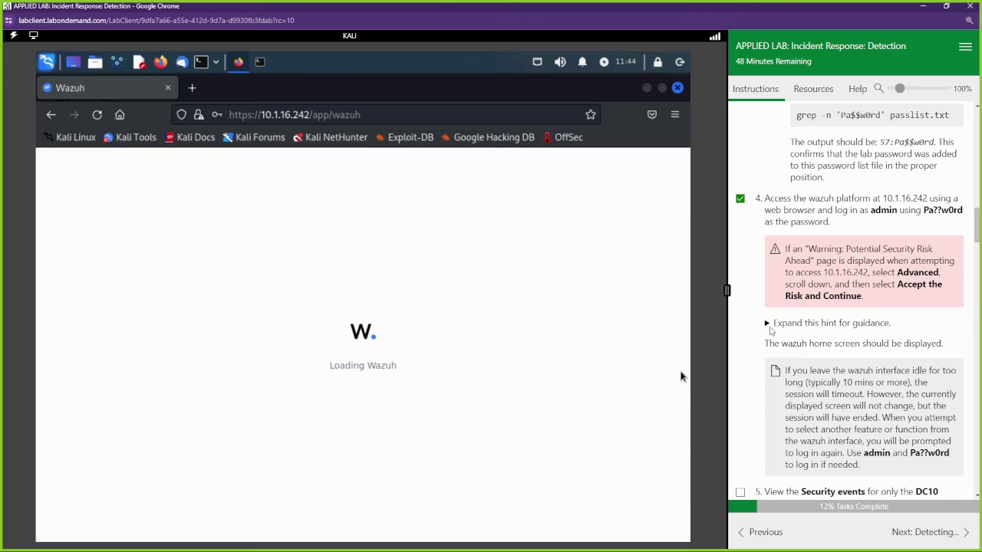
- Open the Security events module and refresh it, showing 136 alerts and 48 authentication successes
left_click(771, 328)
scroll(770, 331, "down", 2)
scroll(771, 331, "down", 5)
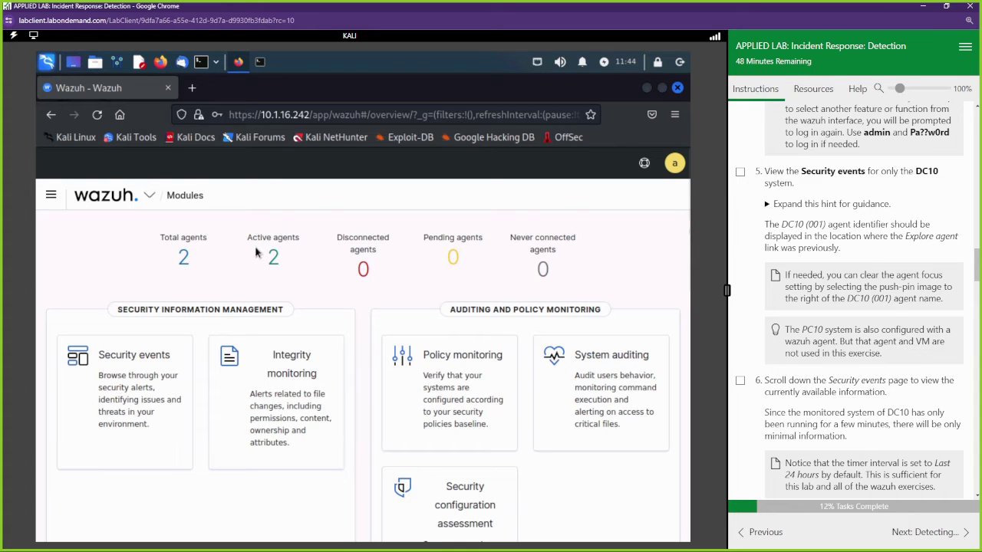
left_click(139, 371)
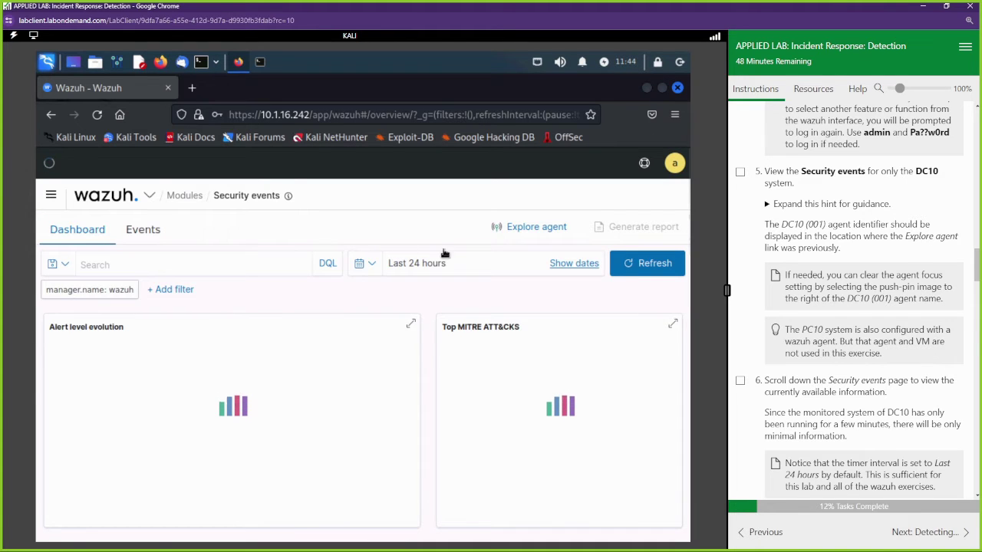
left_click(636, 265)
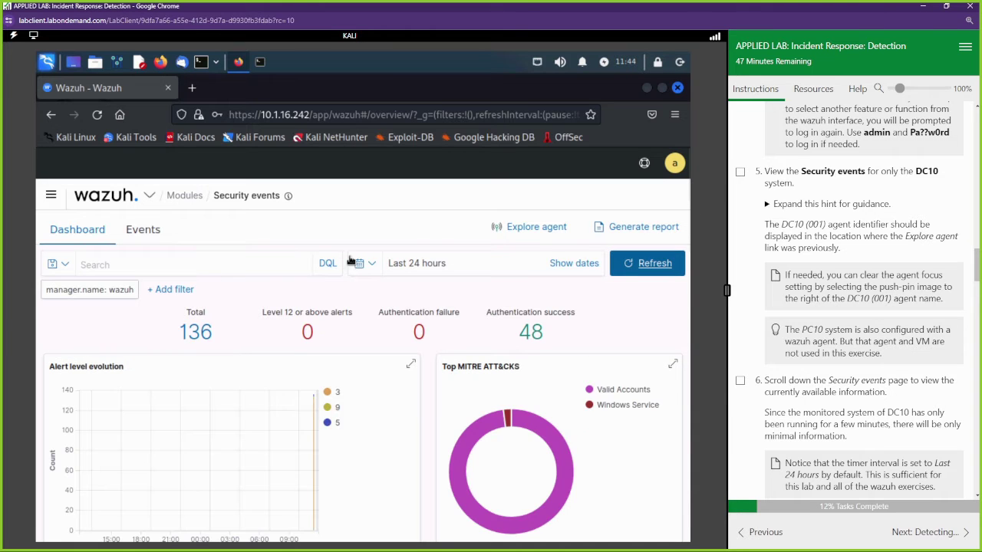
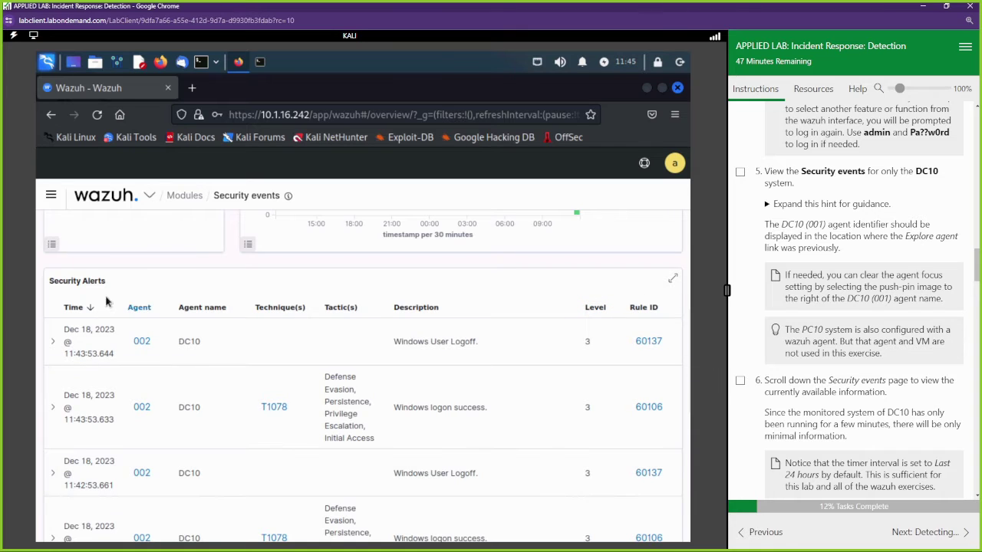
- Briefly expand and collapse the User Logoff alert, then expand the Windows logon success alert
left_click(54, 342)
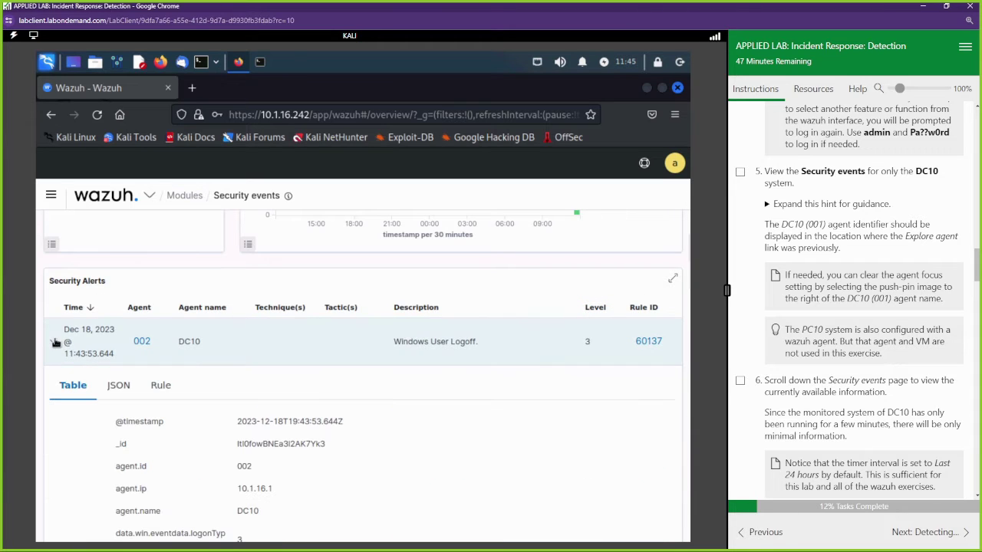
left_click(48, 342)
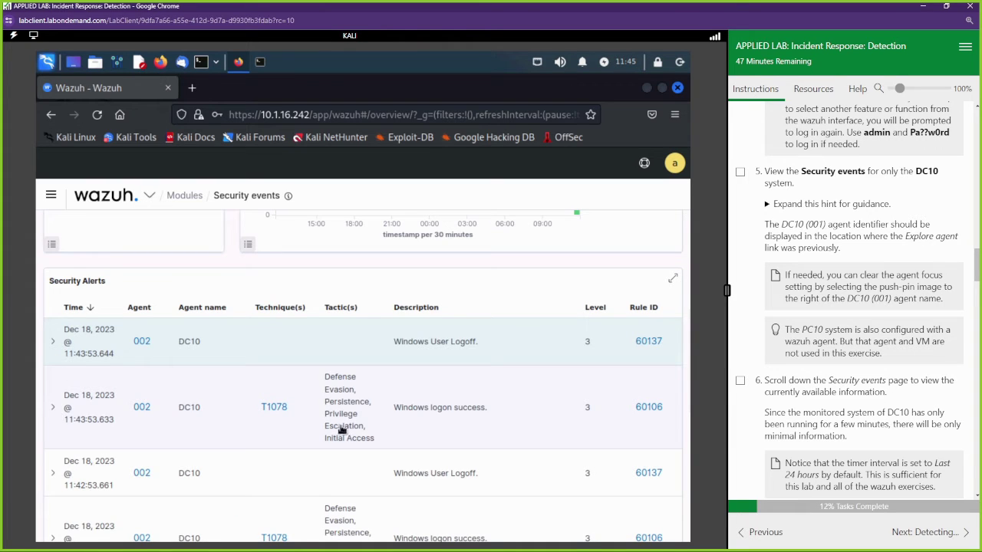
left_click(51, 409)
scroll(112, 394, "down", 3)
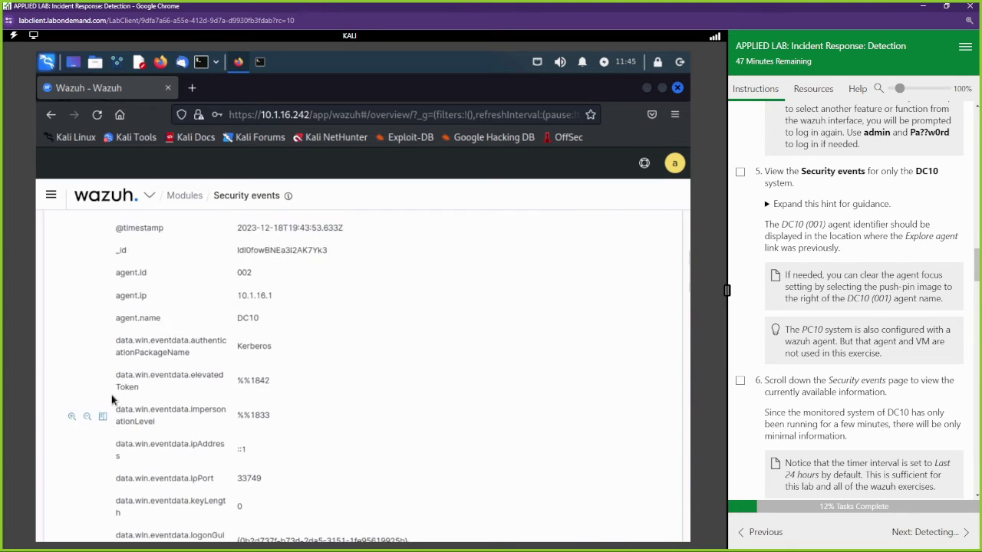
scroll(112, 394, "up", 2)
- View the Rule details behind the logon success alert (rule 60106)
left_click(159, 324)
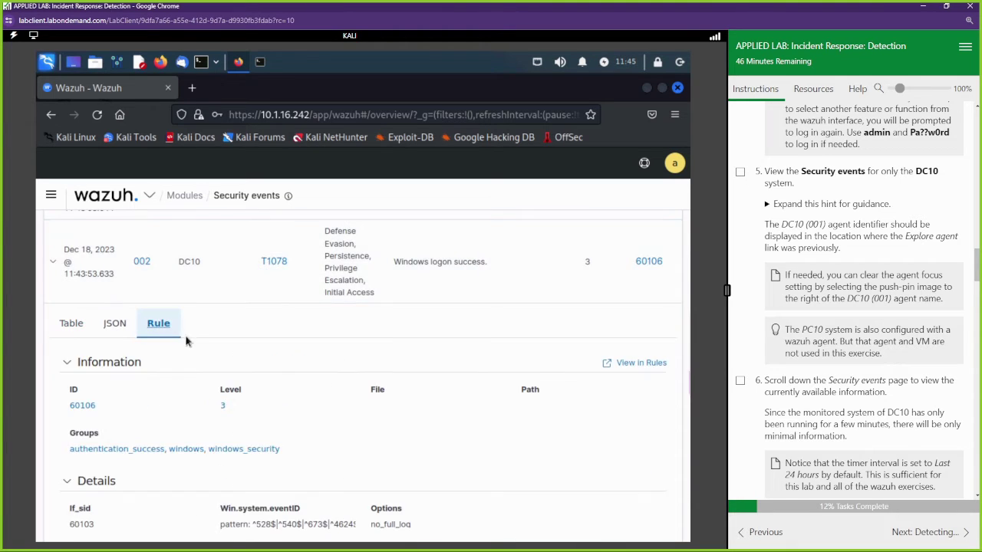
scroll(202, 376, "down", 2)
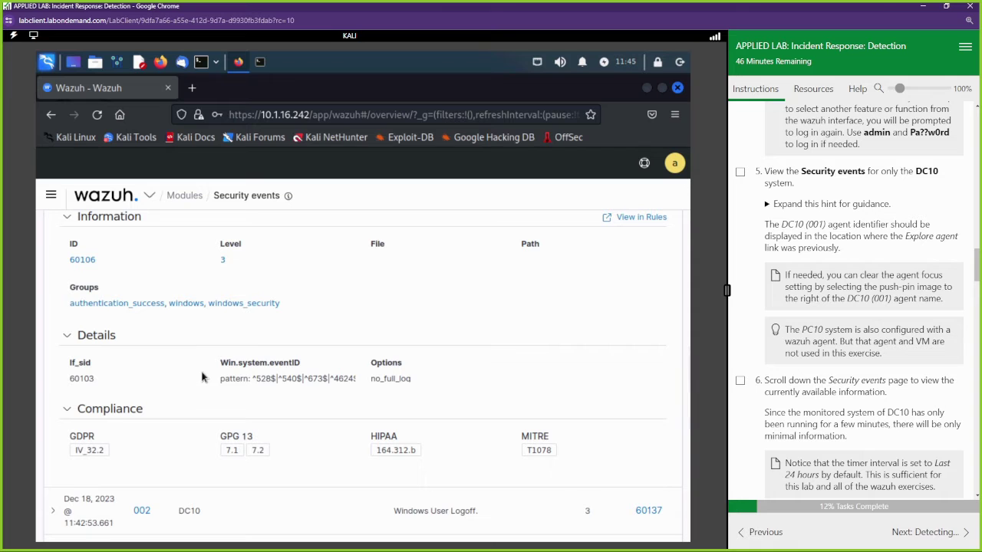
scroll(198, 308, "up", 2)
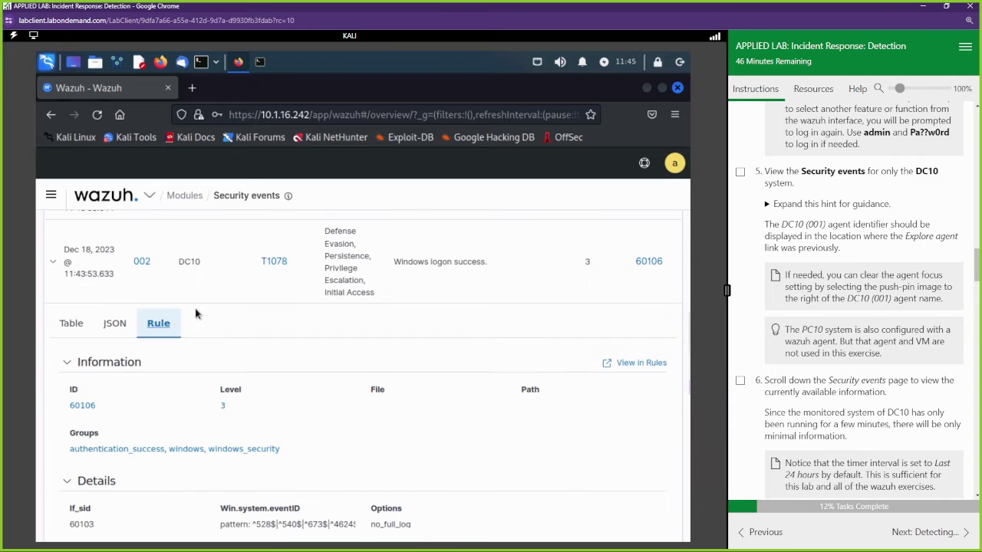
- Show the alert's raw JSON and scroll through the DC10 Kerberos logon fields
left_click(115, 323)
scroll(203, 342, "down", 5)
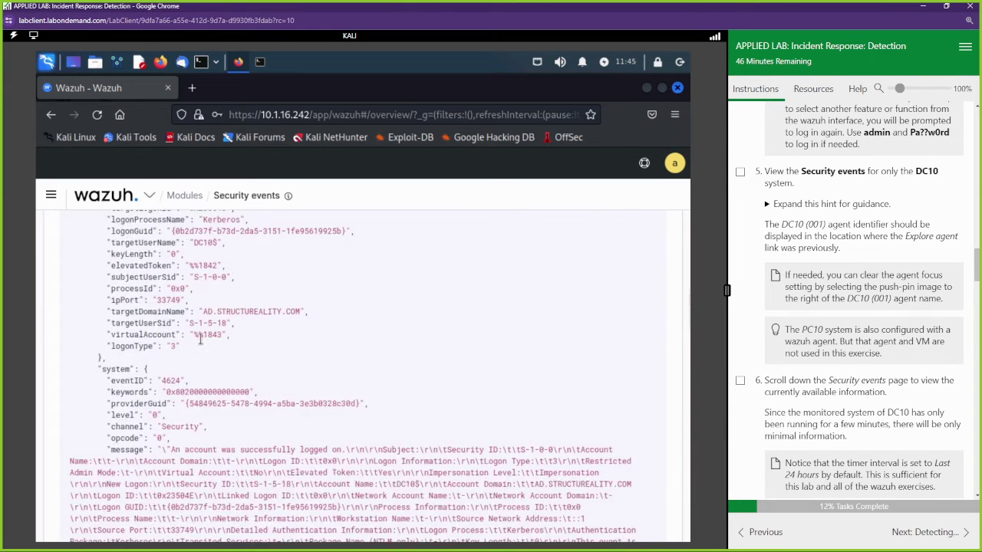
scroll(200, 339, "down", 4)
scroll(201, 341, "up", 7)
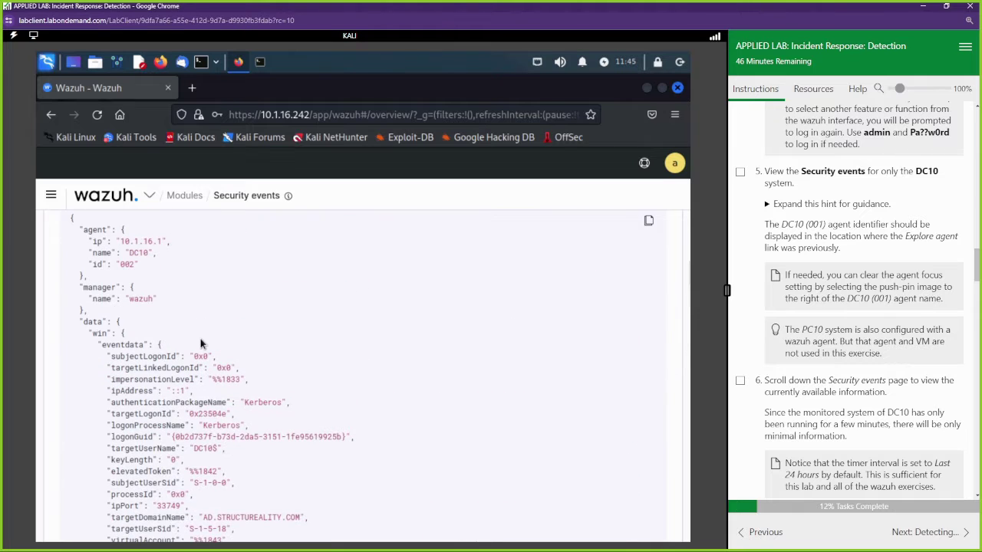
scroll(200, 343, "down", 2)
scroll(201, 343, "up", 4)
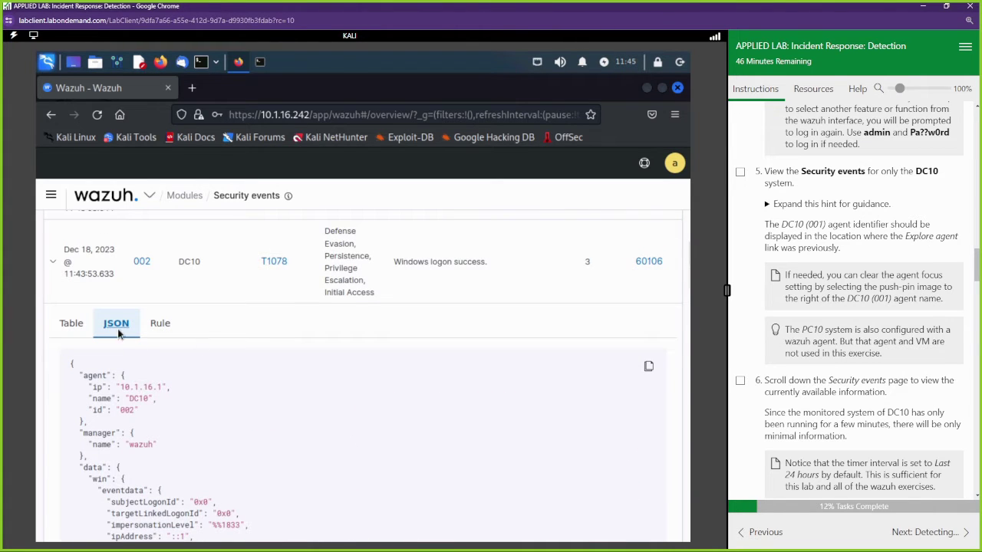
- Compare the logon success alert's Table view with its raw JSON view
left_click(70, 323)
scroll(177, 406, "down", 10)
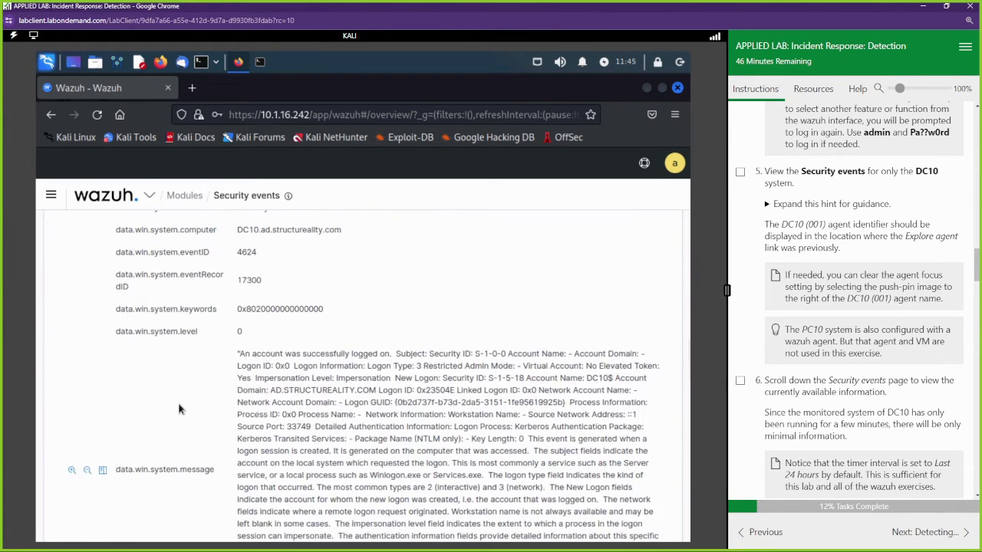
scroll(178, 409, "up", 10)
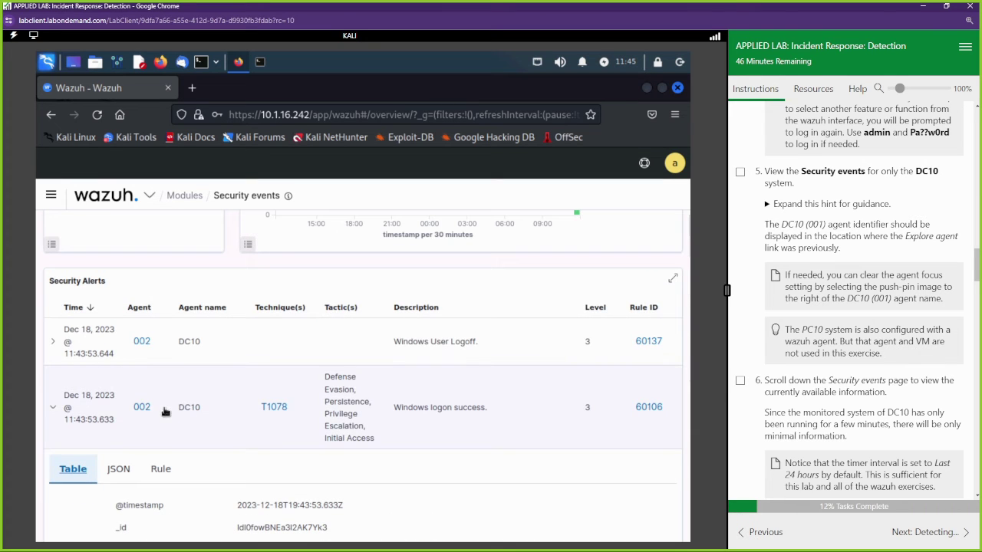
left_click(120, 471)
scroll(161, 430, "down", 10)
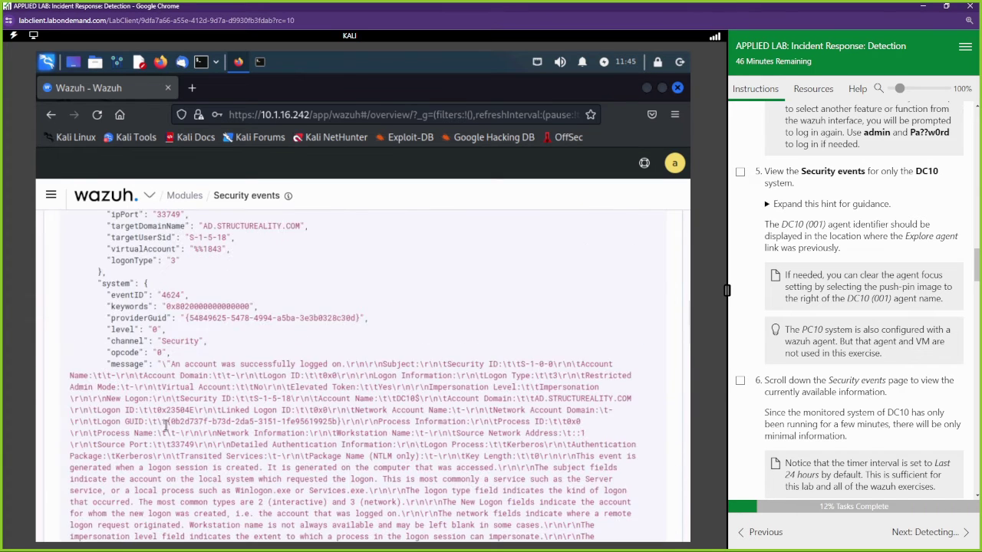
scroll(164, 424, "up", 10)
scroll(176, 405, "down", 3)
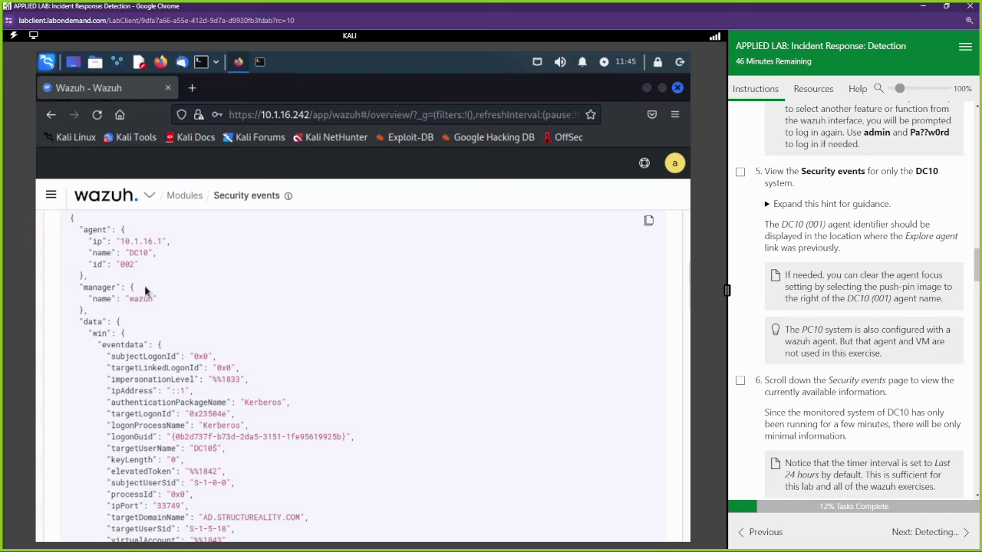
- Select the agent name and agent ip values in the alert's JSON
left_click_drag(142, 253, 117, 264)
left_click(164, 238)
double_click(161, 241)
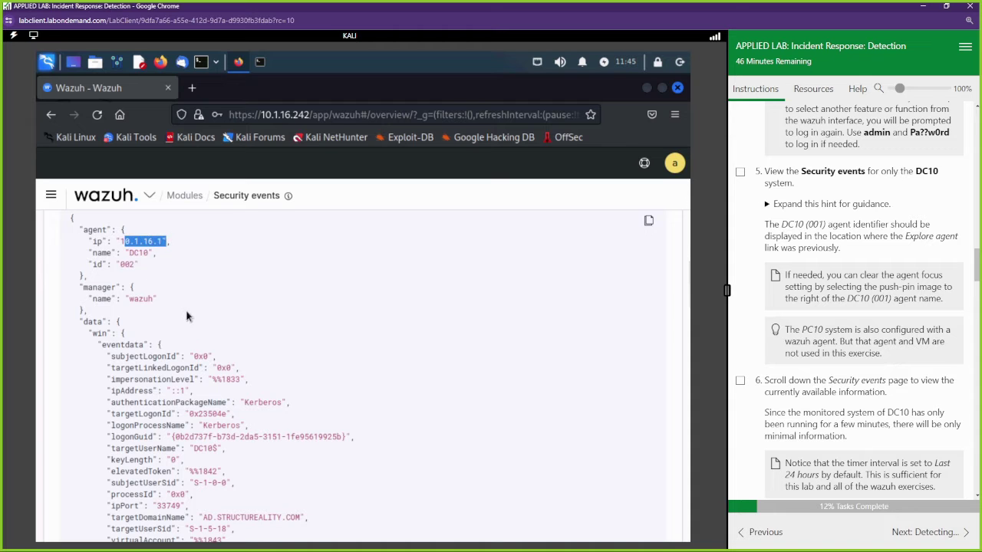
scroll(200, 324, "down", 3)
scroll(247, 360, "down", 3)
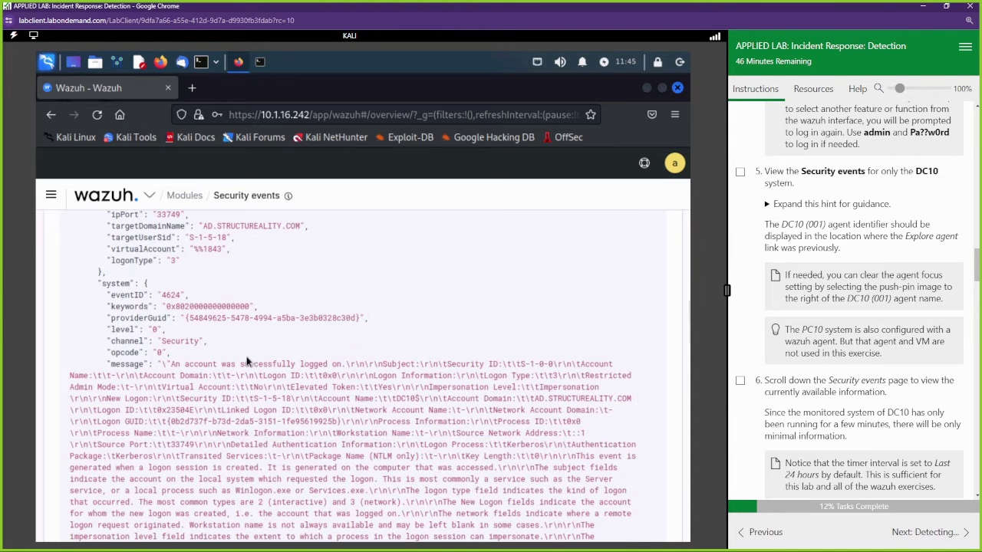
scroll(250, 364, "down", 5)
scroll(250, 363, "up", 5)
- Highlight the successful logon message text, then return the details to Table view
left_click_drag(178, 364, 325, 364)
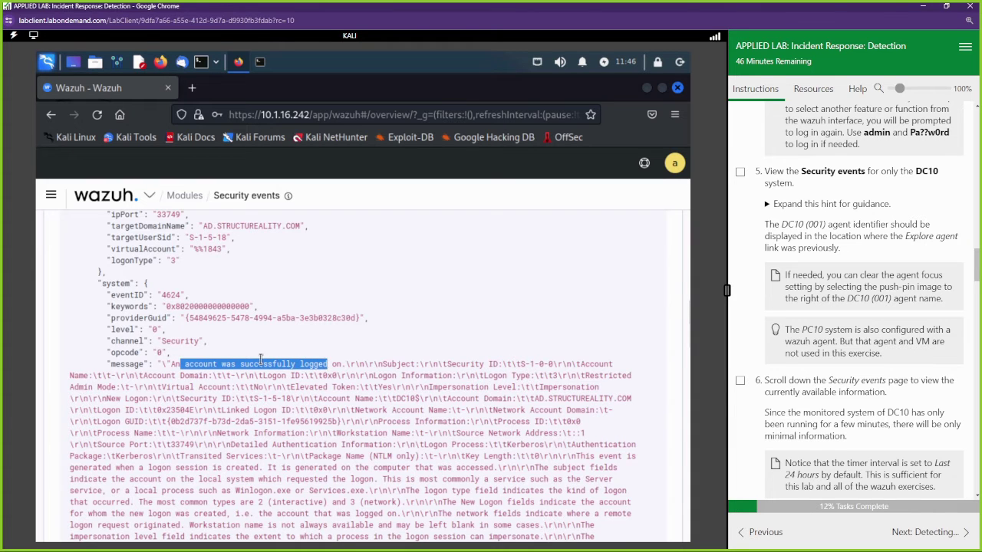
scroll(260, 361, "up", 10)
left_click(79, 471)
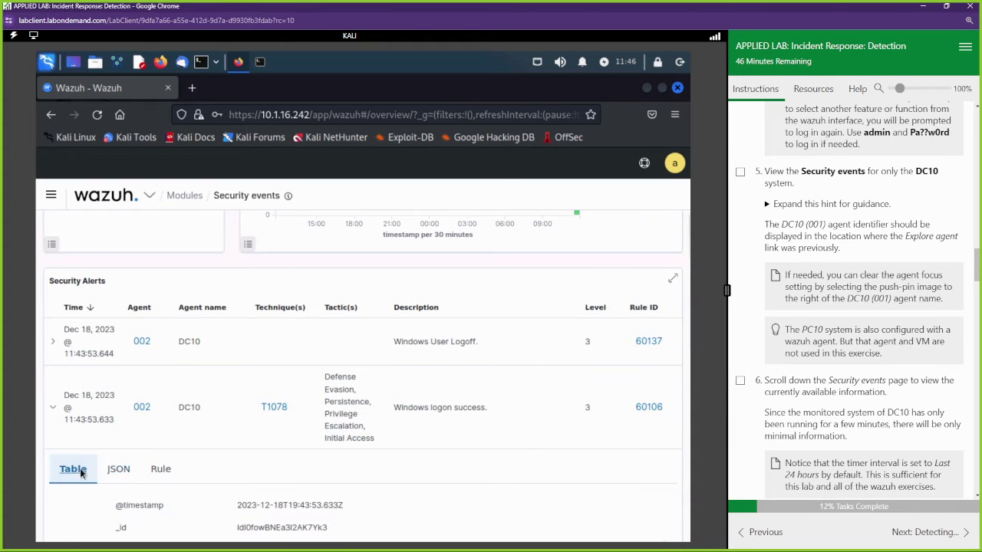
- Collapse the logon success row and scroll the DC10 logoff and logon alert list
left_click(52, 407)
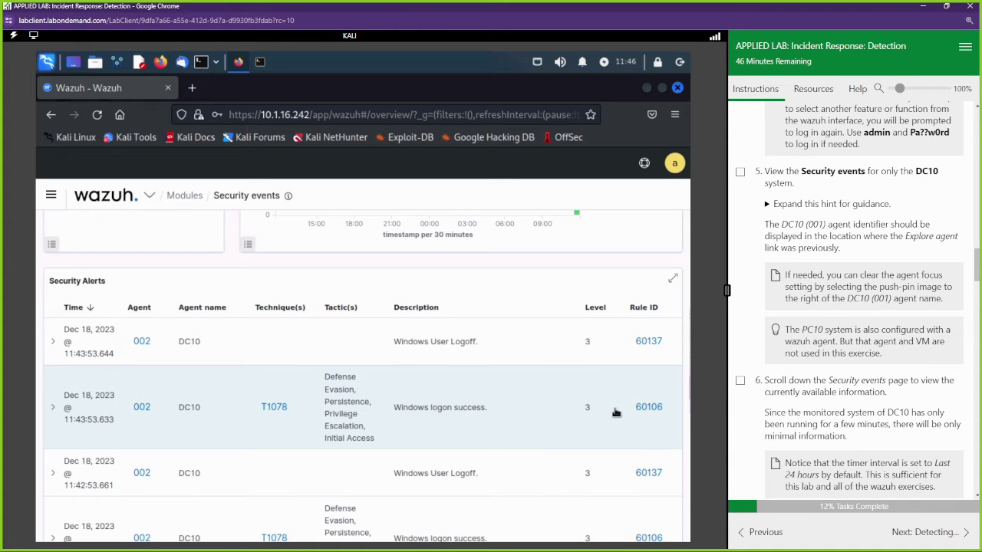
scroll(851, 346, "down", 3)
scroll(376, 435, "up", 2)
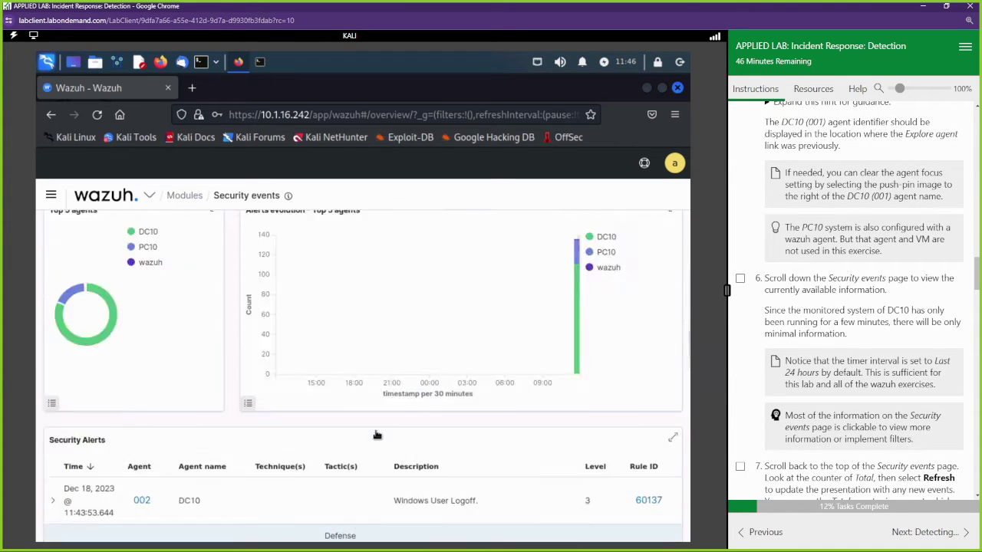
scroll(405, 357, "up", 3)
scroll(407, 412, "down", 8)
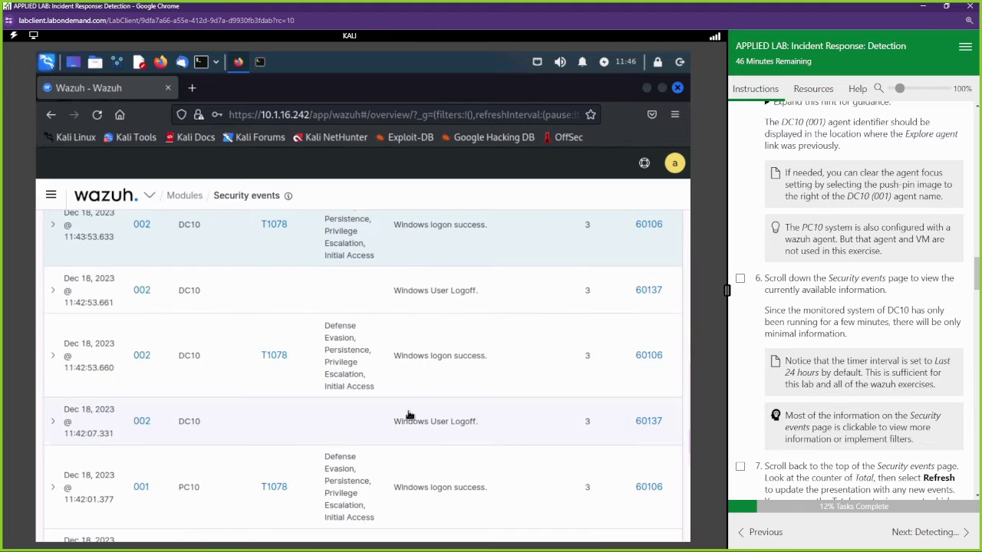
scroll(408, 415, "up", 2)
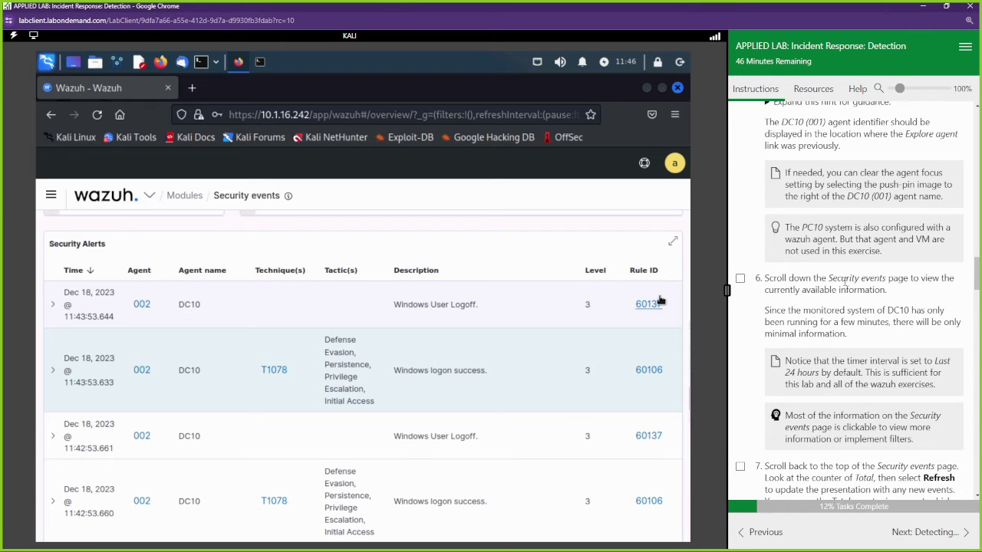
scroll(844, 282, "down", 2)
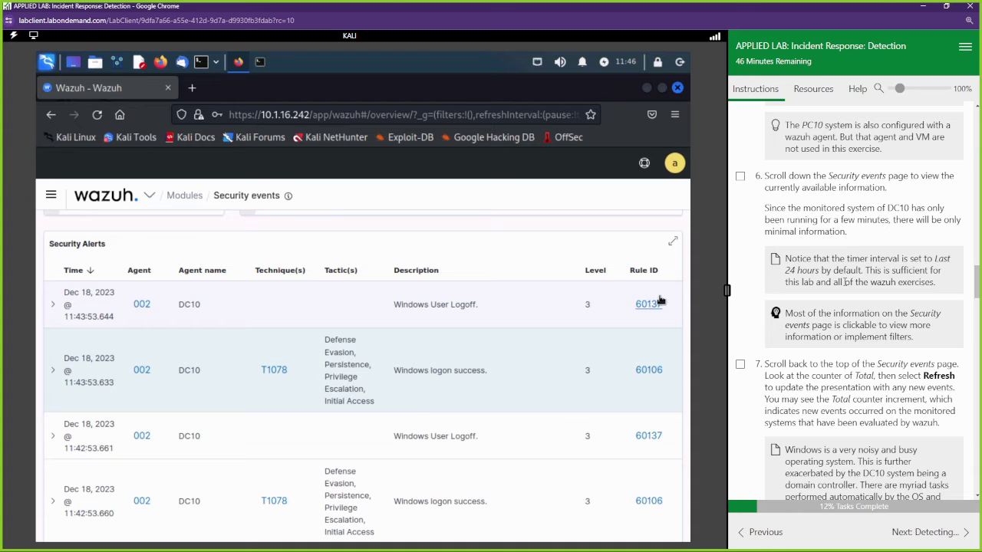
- Tick the checkboxes for lab steps 6, 7 and 8, reaching 24% completion
scroll(955, 312, "down", 1)
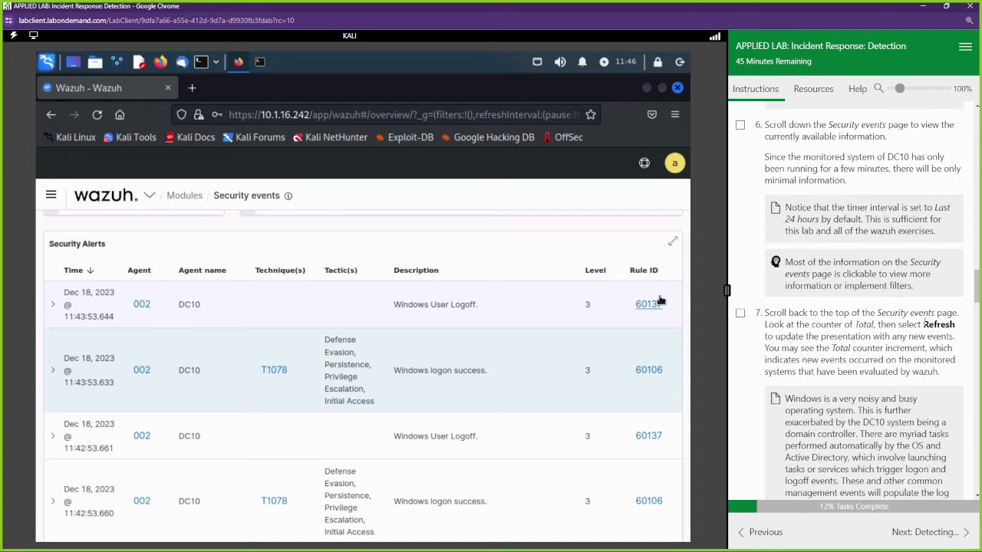
scroll(924, 323, "up", 5)
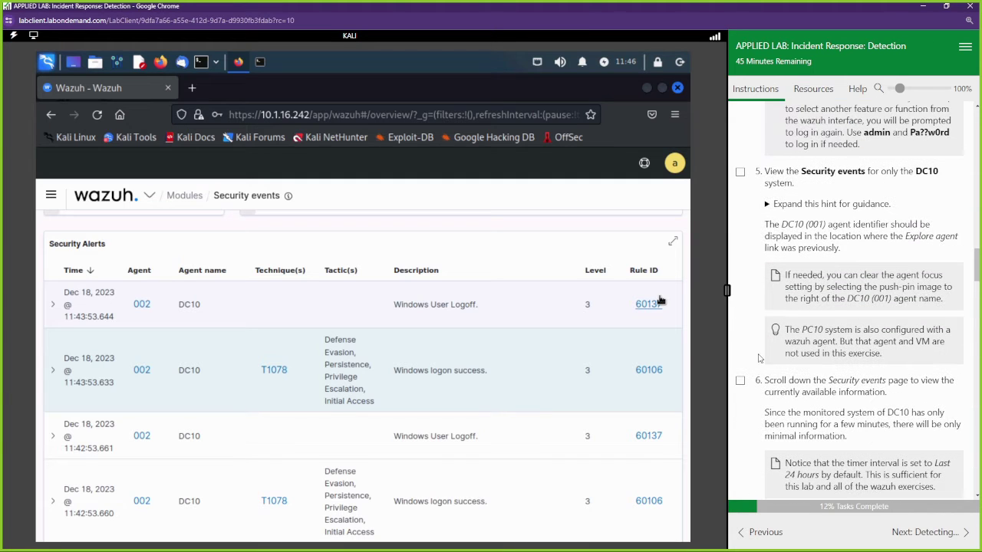
left_click(740, 382)
scroll(742, 382, "down", 4)
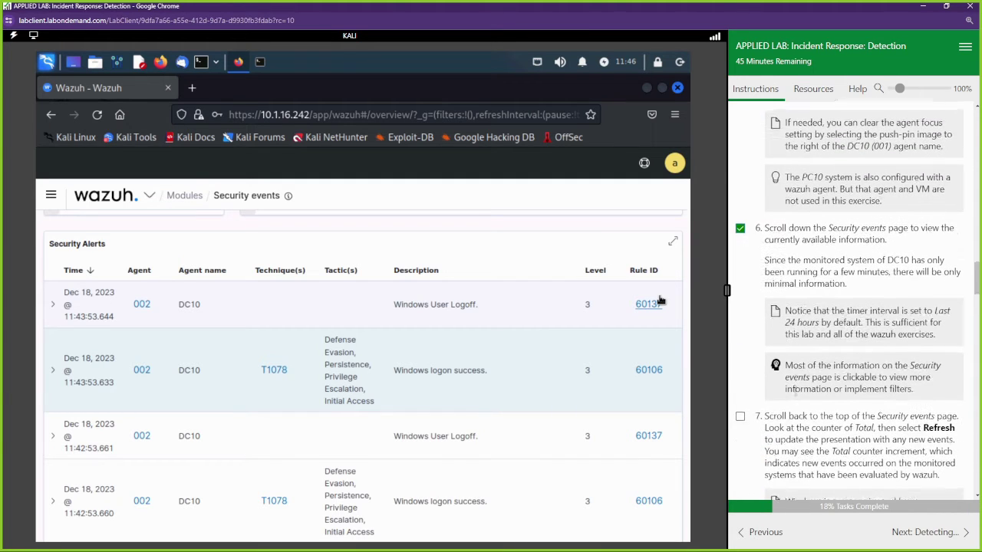
scroll(772, 378, "down", 1)
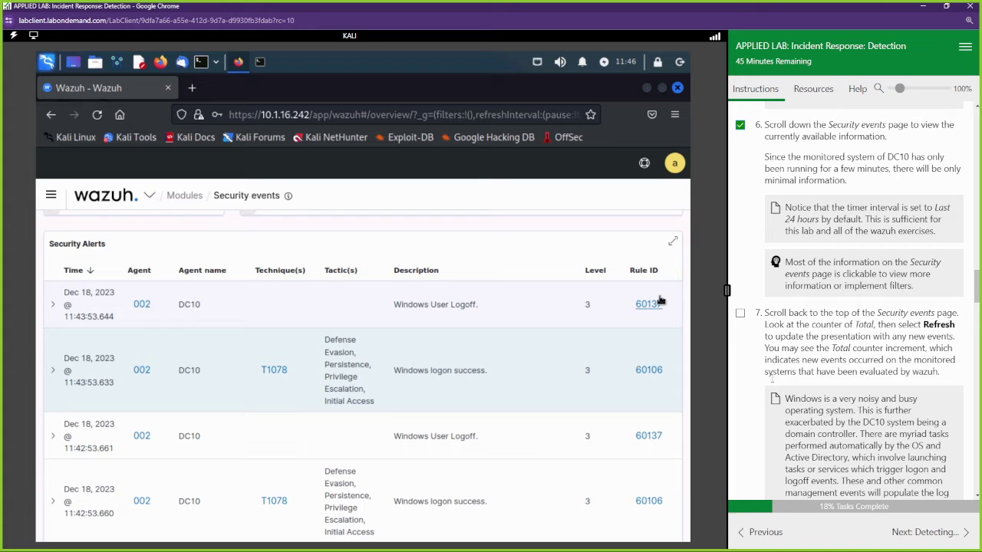
left_click(740, 314)
scroll(792, 337, "down", 4)
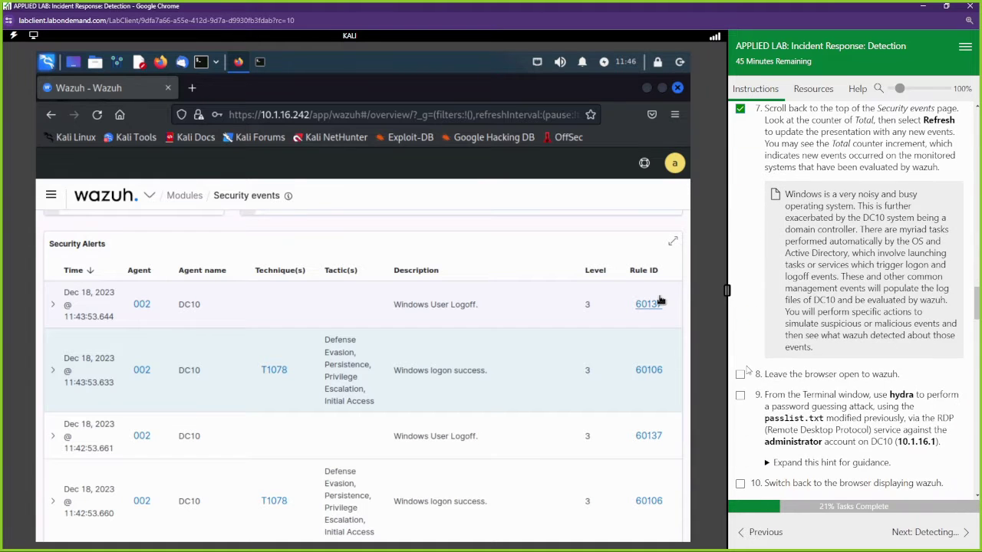
left_click(741, 375)
scroll(740, 376, "down", 2)
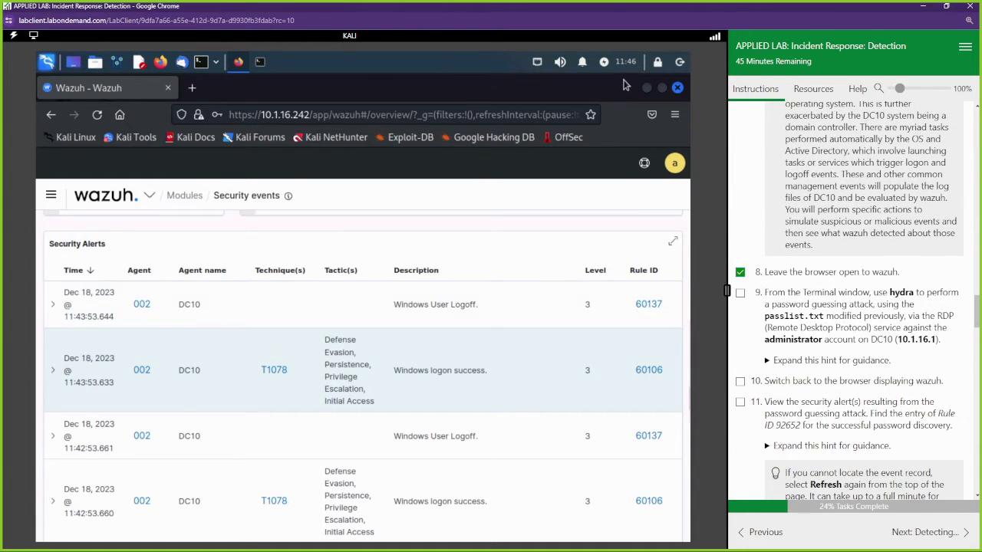
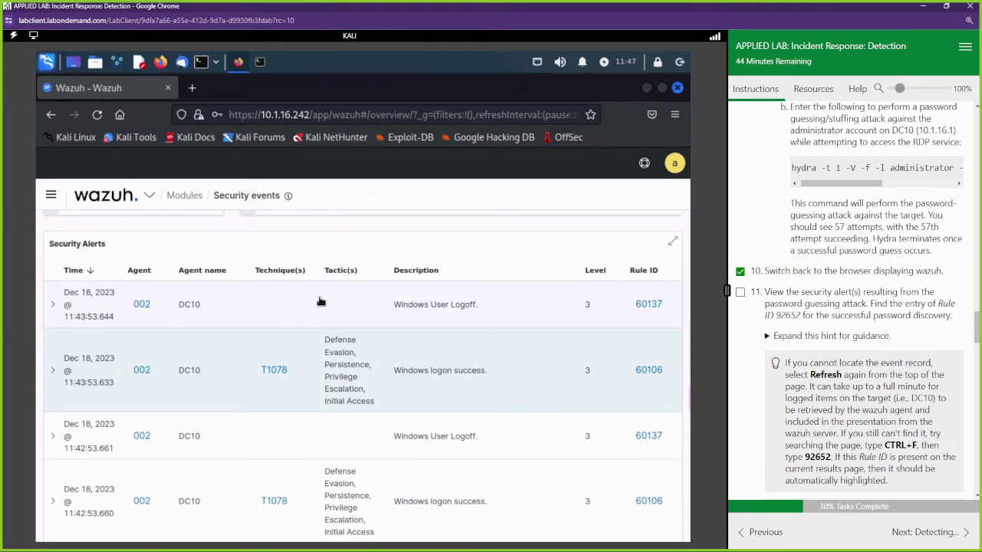
- Refresh Security events to 244 alerts and scroll to the Windows logon success alert
scroll(322, 298, "up", 5)
left_click(654, 270)
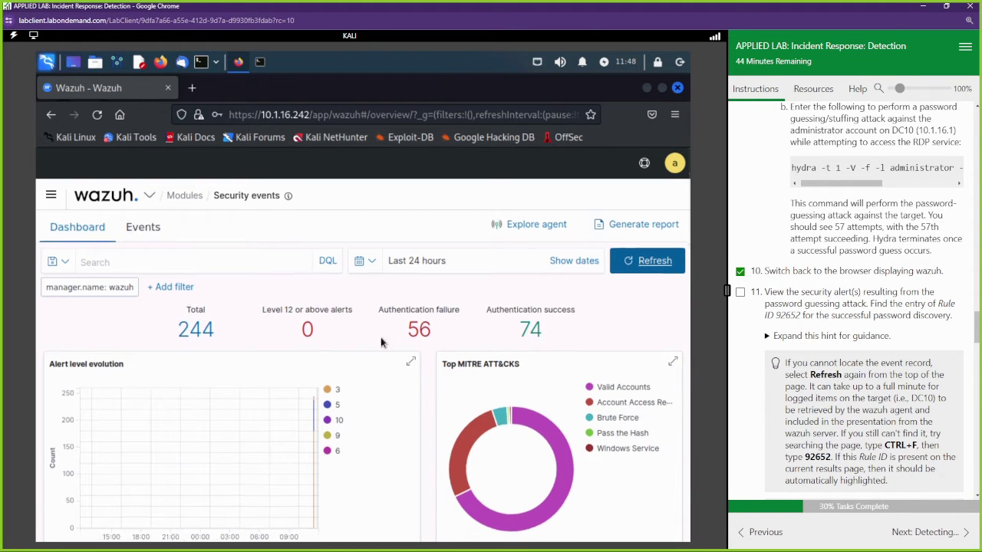
scroll(399, 342, "down", 5)
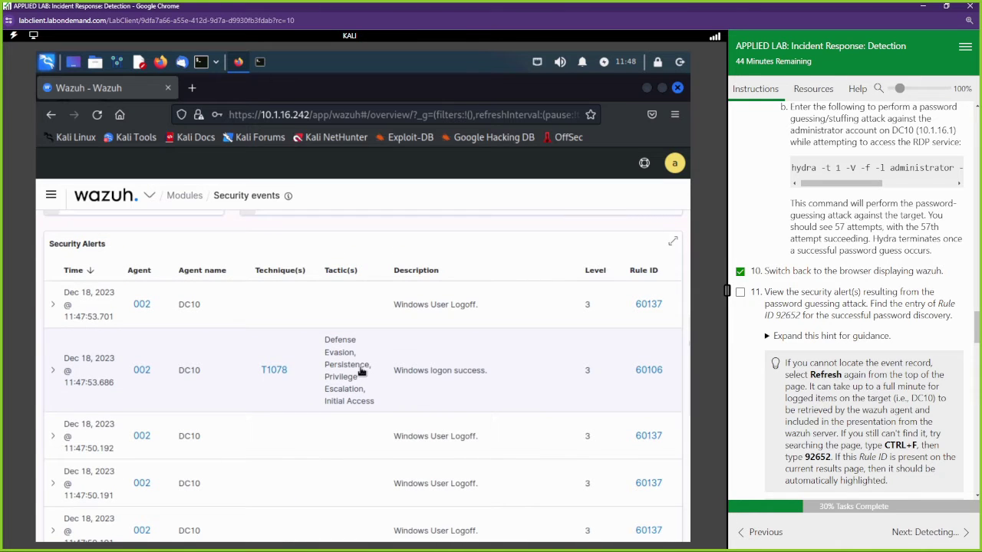
scroll(361, 371, "up", 1)
scroll(361, 371, "down", 4)
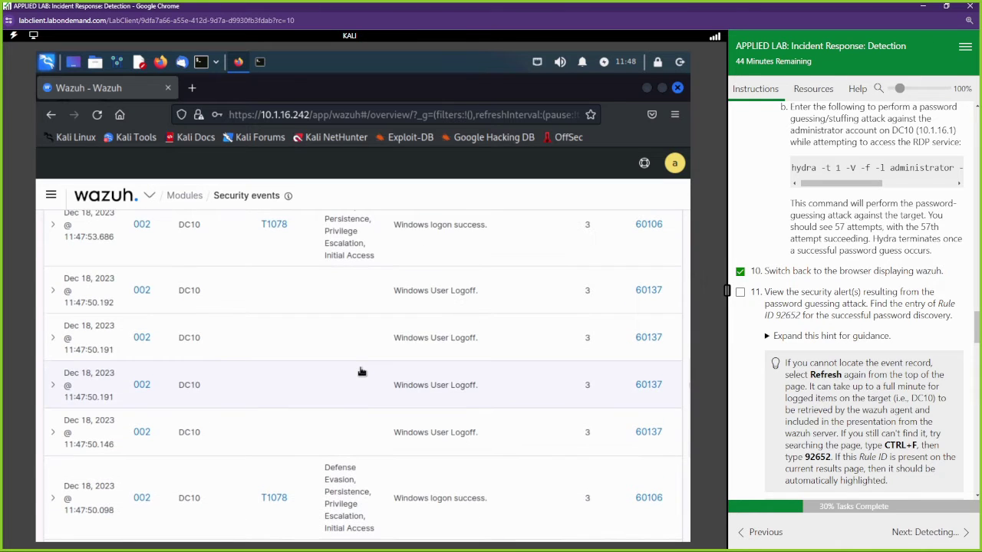
scroll(361, 372, "up", 2)
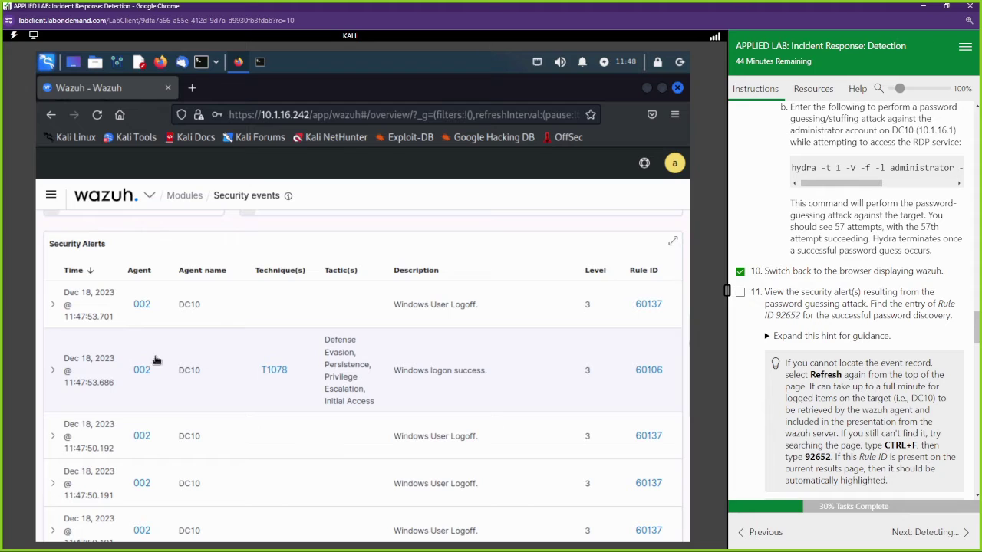
- Expand the Windows logon success alert's details
left_click(53, 374)
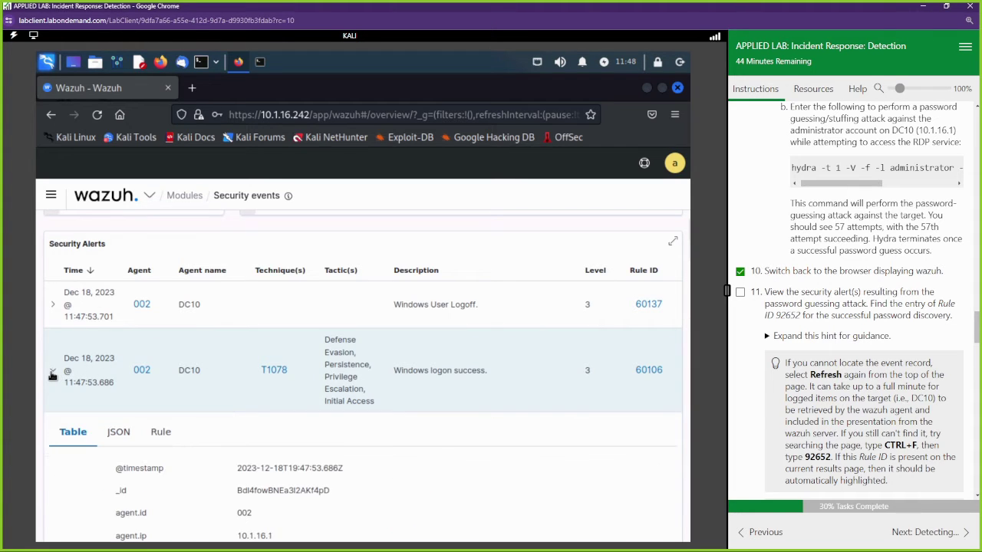
scroll(172, 388, "down", 3)
scroll(171, 387, "down", 5)
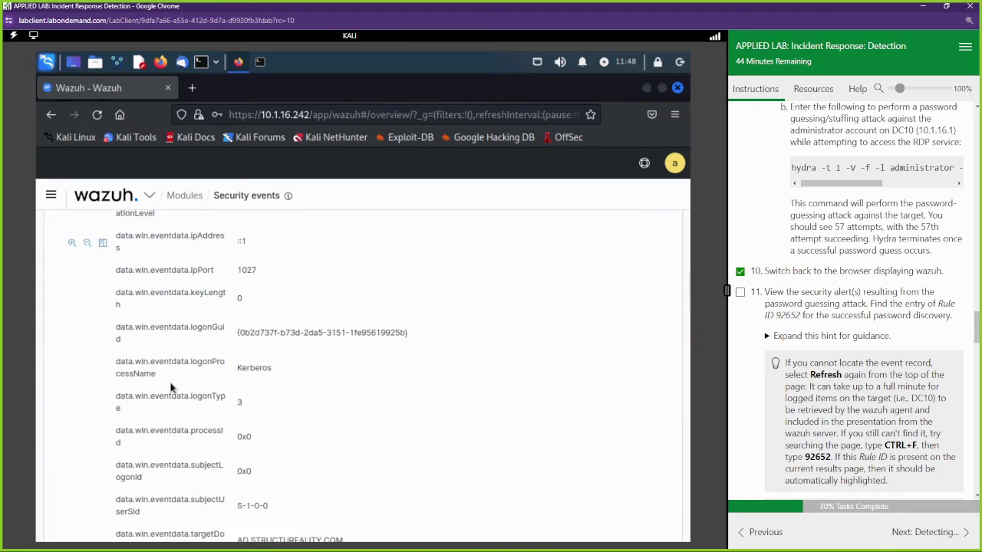
scroll(170, 388, "up", 3)
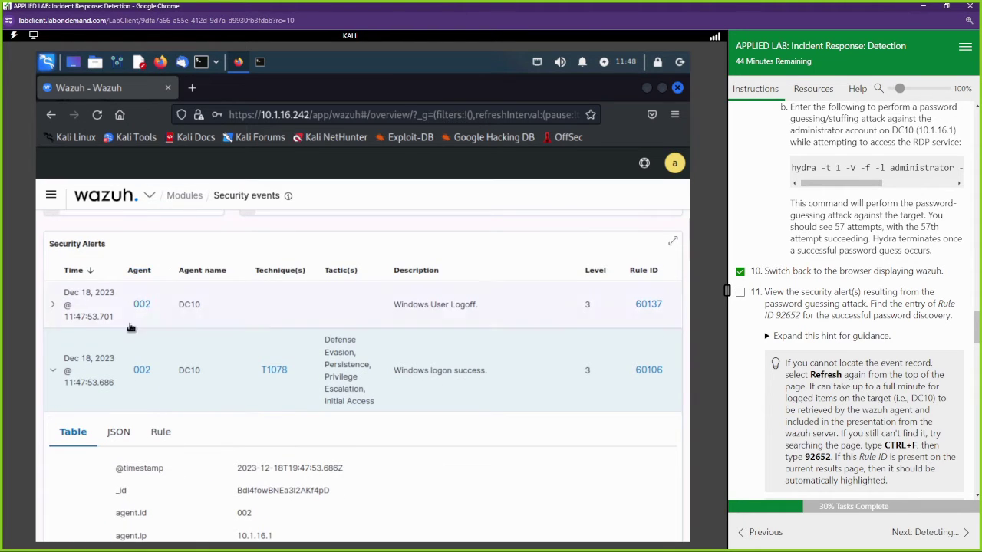
- In the alert's JSON view, select the agent name DC10 and its IP address
left_click(118, 431)
scroll(199, 431, "down", 1)
scroll(200, 430, "down", 5)
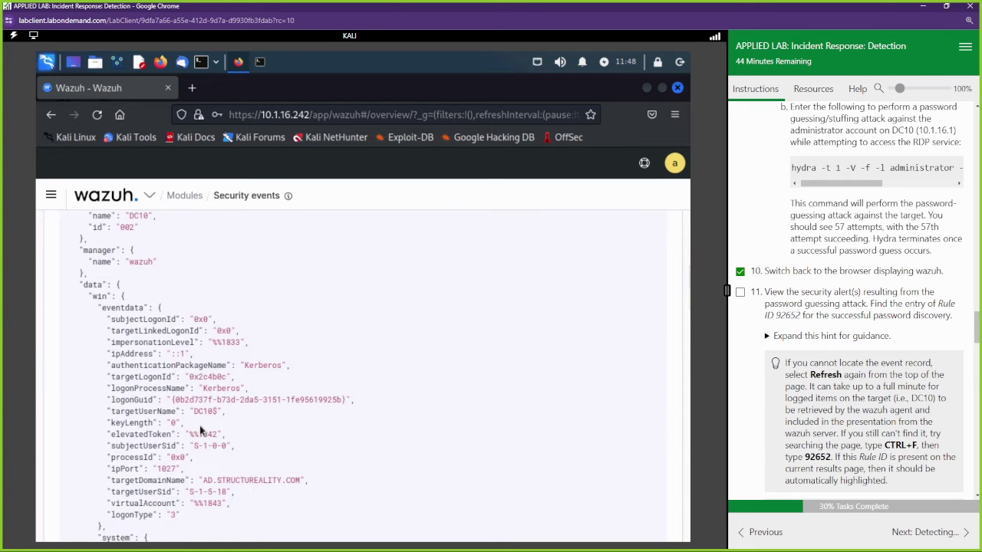
double_click(138, 217)
scroll(186, 265, "up", 3)
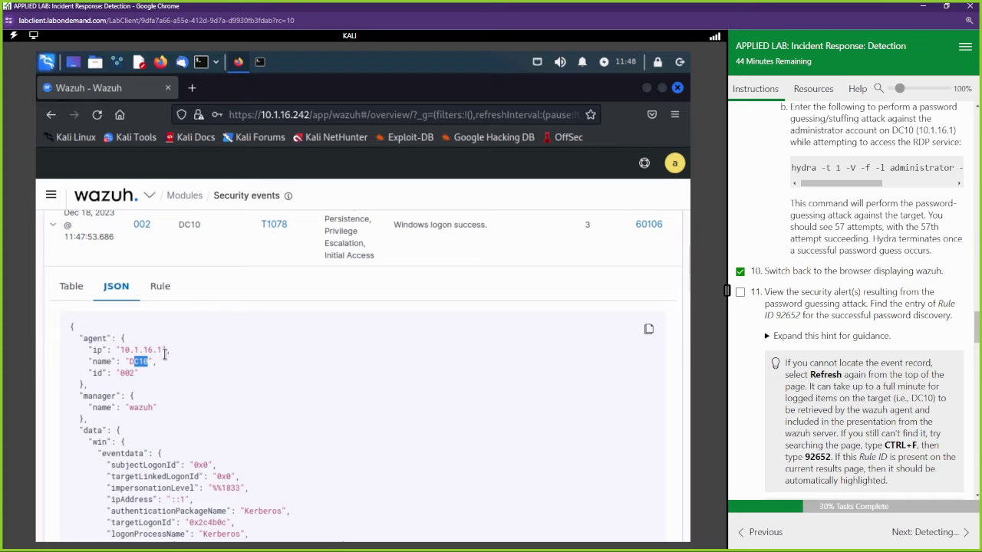
left_click_drag(164, 350, 126, 350)
scroll(152, 355, "down", 3)
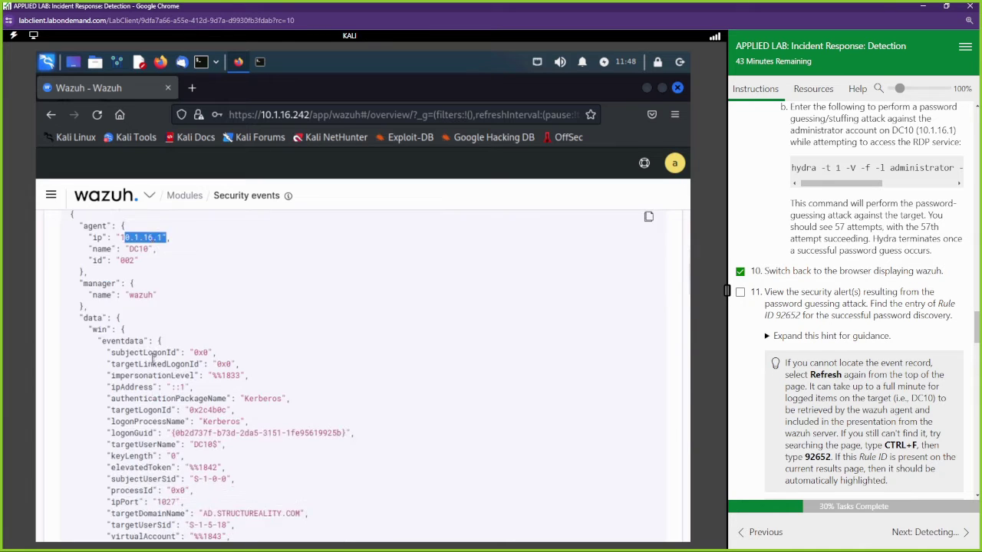
scroll(191, 362, "down", 3)
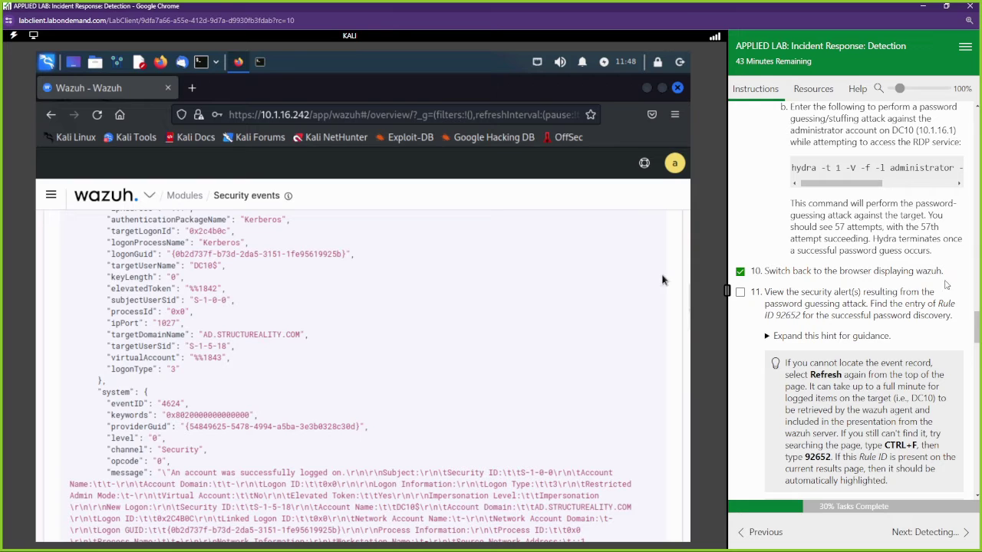
- Select rule ID 92652 in the task 11 lab instructions
left_click_drag(786, 292, 919, 315)
left_click(797, 315)
double_click(789, 316)
scroll(483, 341, "up", 10)
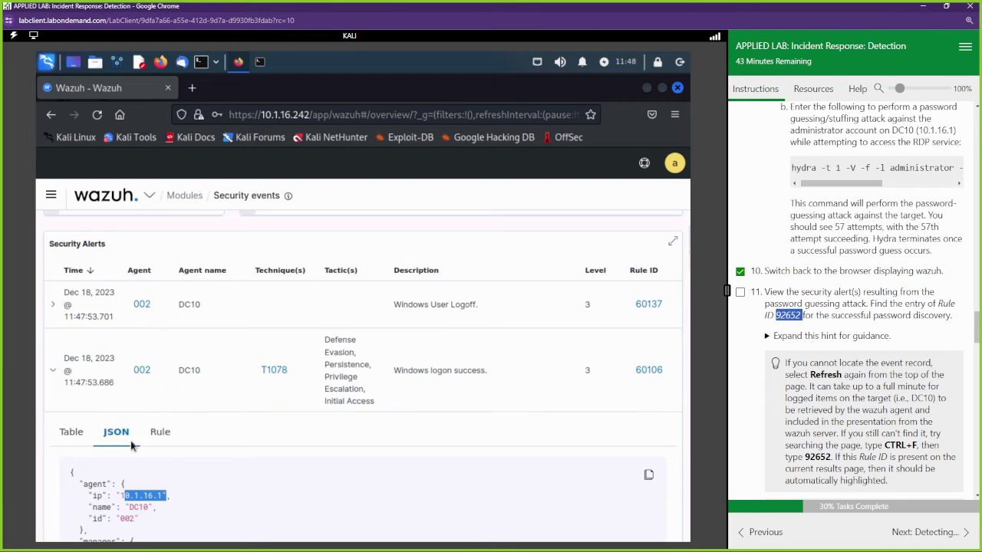
scroll(130, 451, "down", 2)
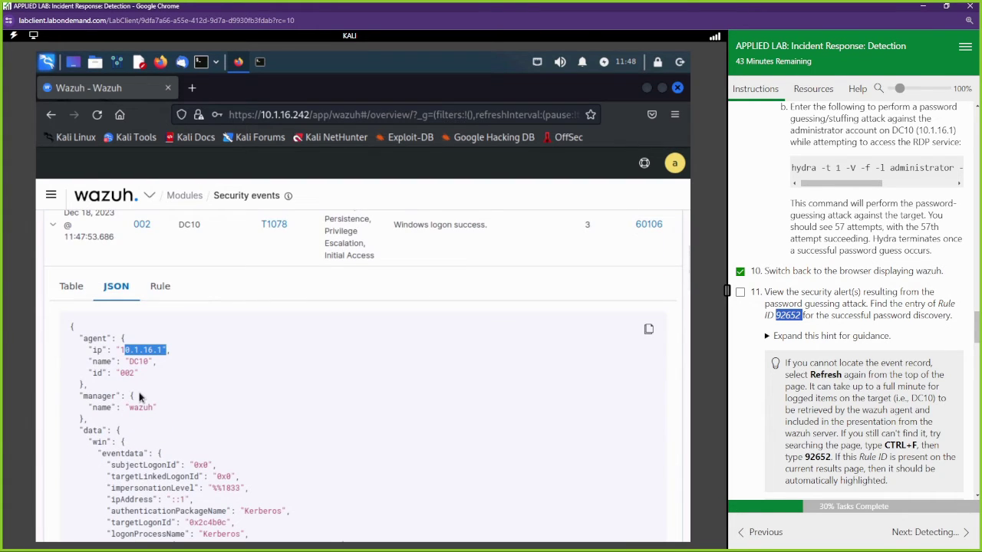
- Collapse the logon success alert and return to the dashboard totals
left_click(55, 237)
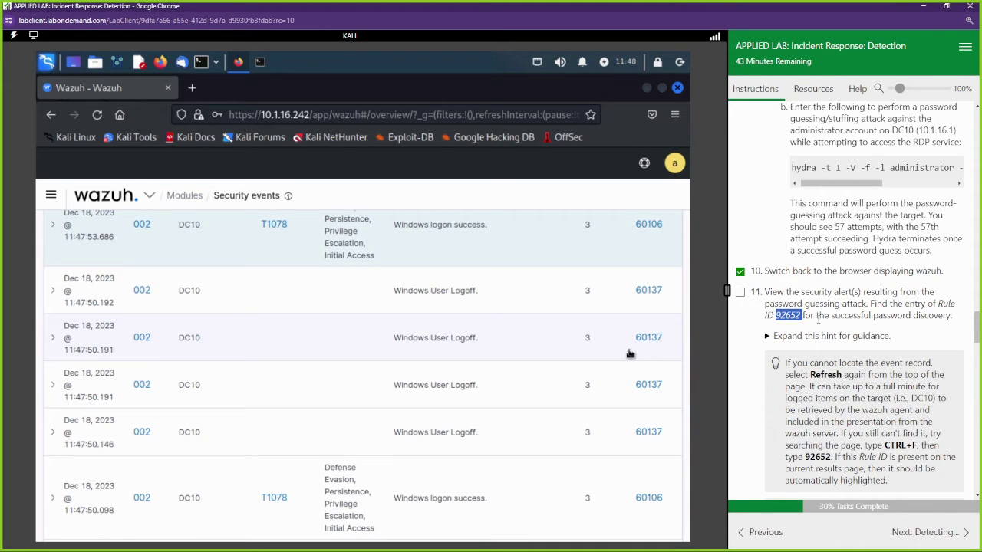
scroll(456, 408, "up", 5)
scroll(456, 408, "up", 5)
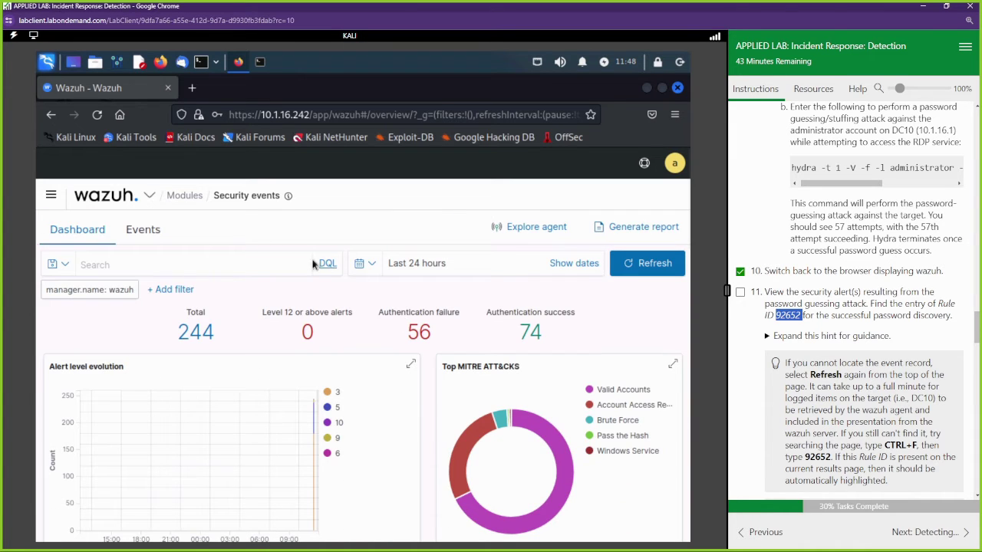
- Search security events for 92652 and scroll to the Successful Remote Logon Detected alert
left_click(285, 263)
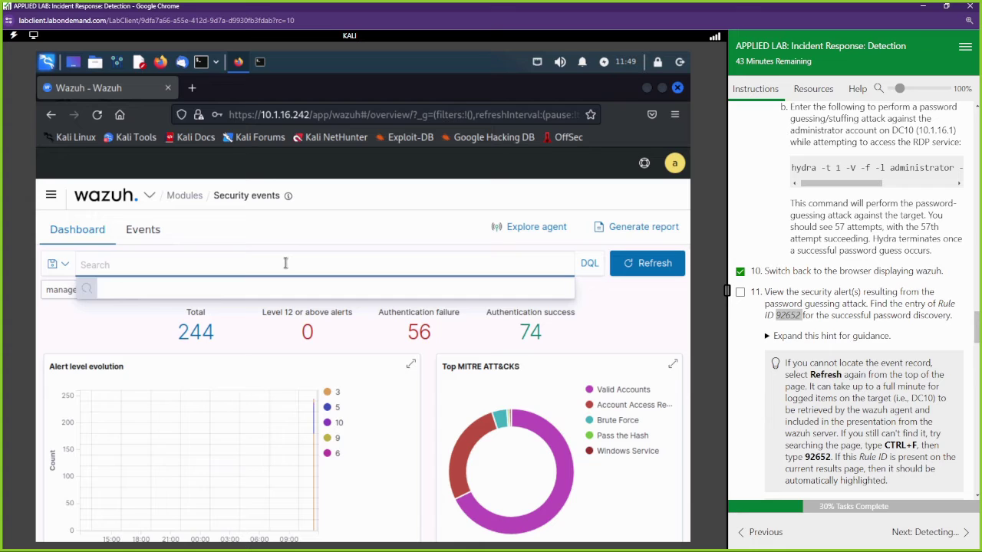
type("92652")
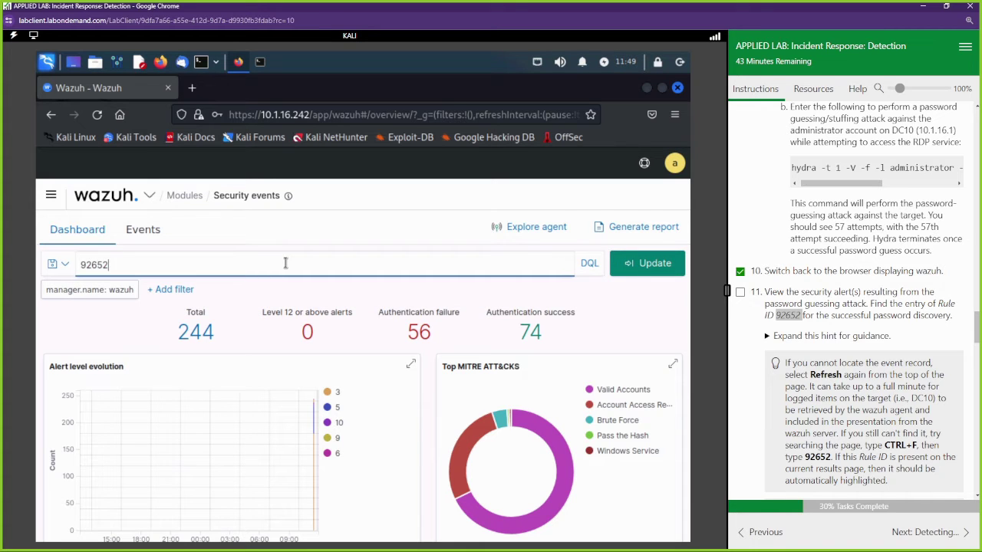
key("Return")
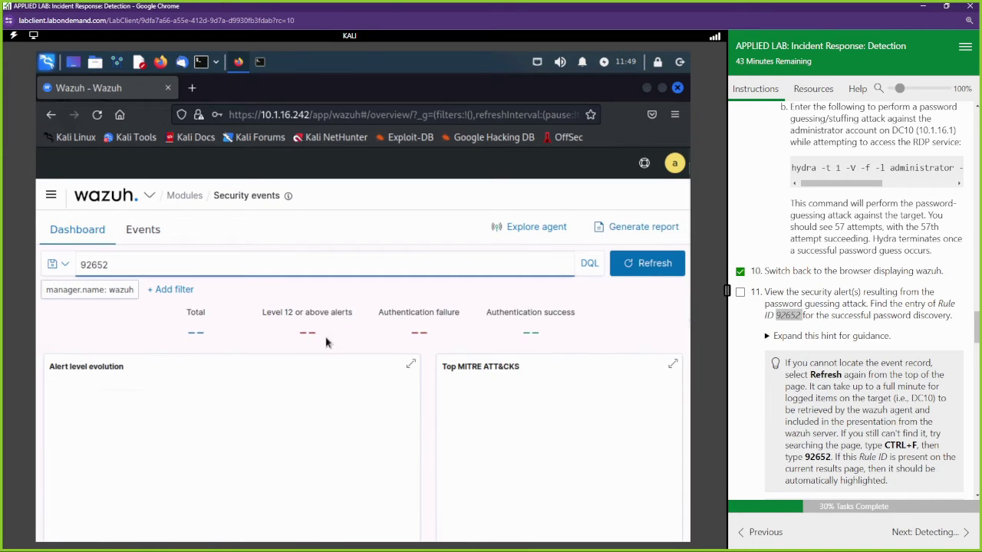
scroll(332, 351, "down", 5)
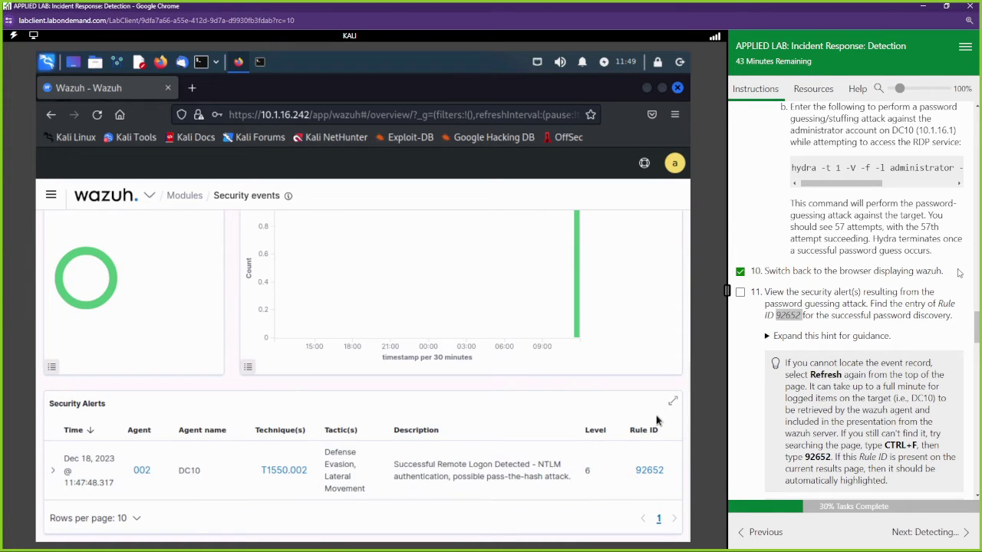
scroll(896, 306, "down", 1)
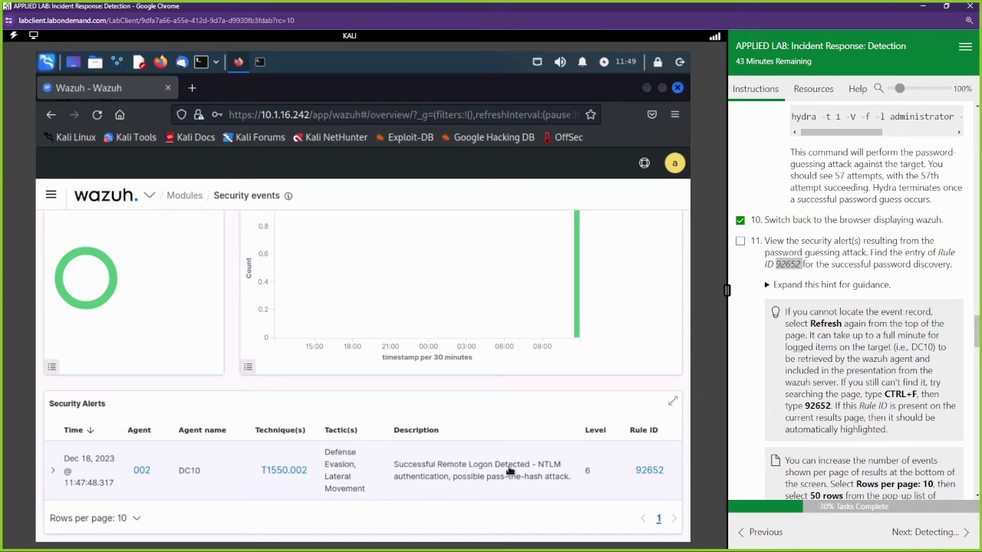
- Expand the rule 92652 alert's details and the task 11 guidance hint
left_click(48, 471)
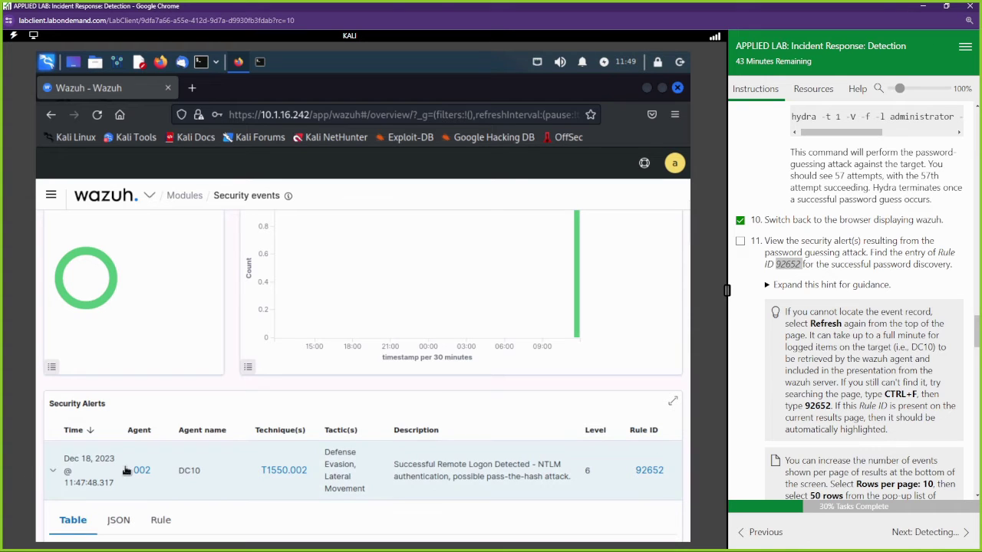
scroll(125, 471, "down", 2)
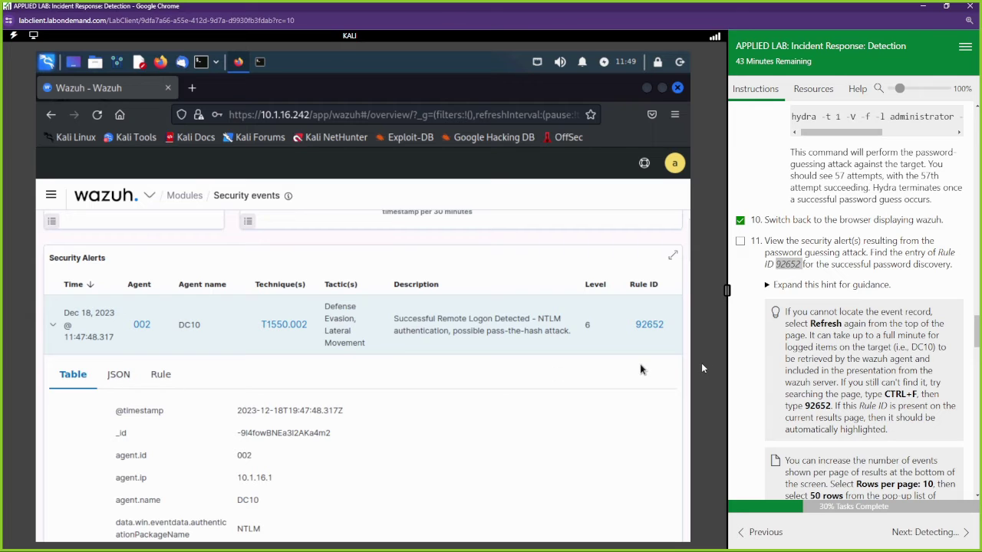
left_click(767, 288)
- Mark lab task 12 complete, raising progress to 36%
scroll(767, 294, "down", 3)
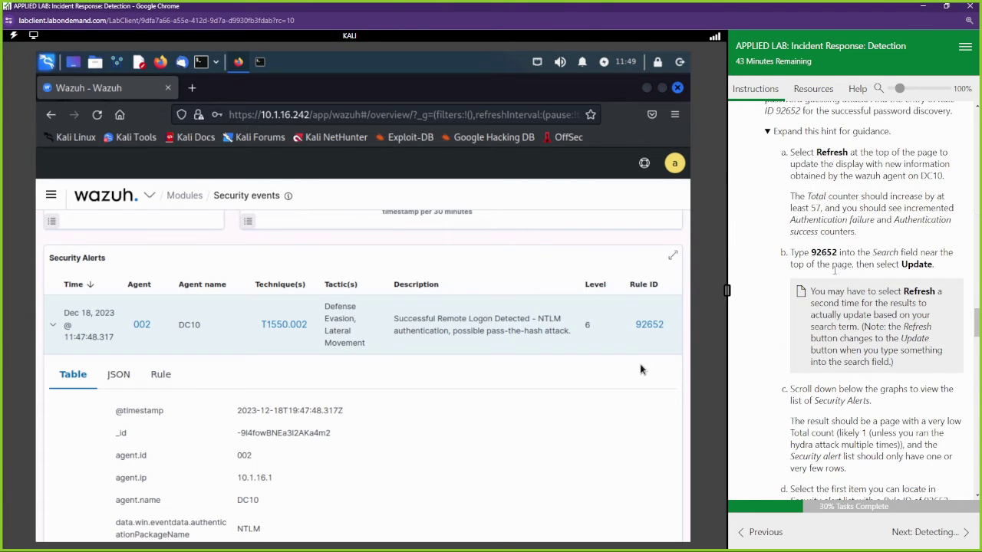
scroll(834, 270, "down", 4)
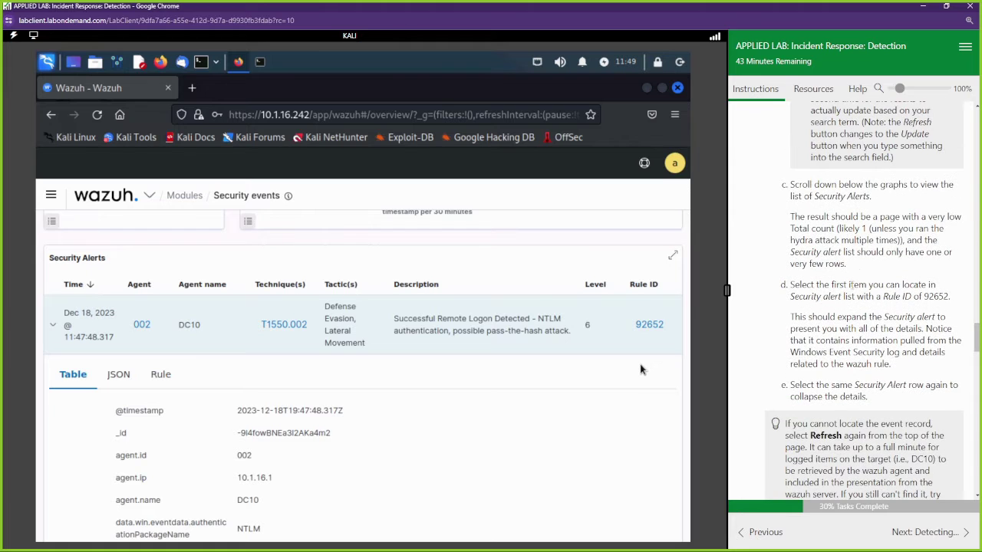
scroll(859, 330, "down", 10)
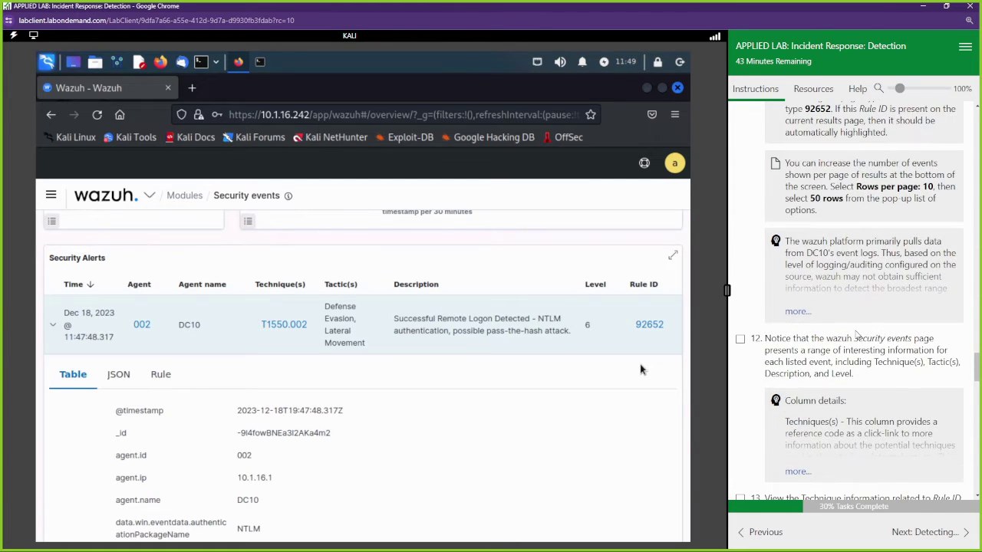
left_click(740, 339)
- Open technique T1550.002 (Pass the Hash) in MITRE ATT&CK from the alert
scroll(741, 339, "down", 2)
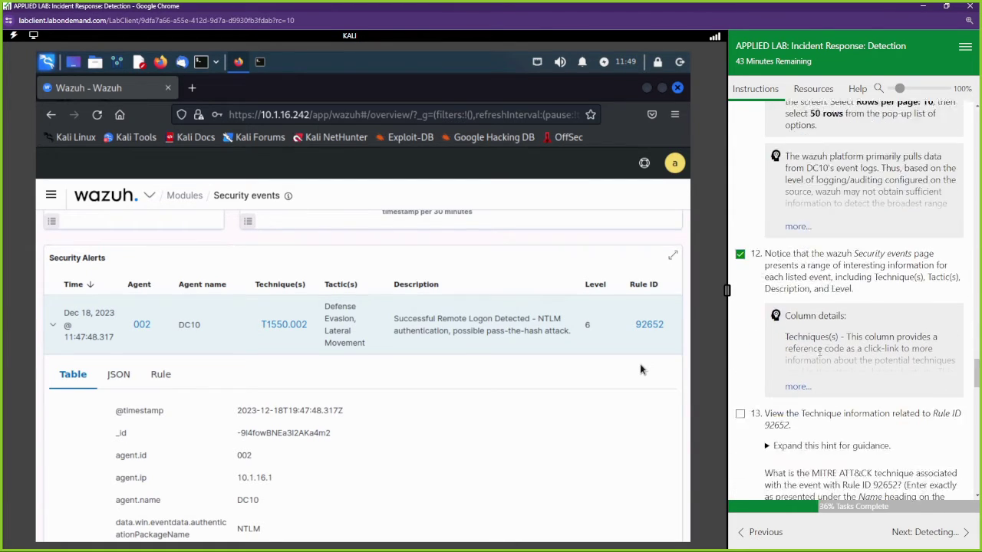
scroll(819, 349, "down", 4)
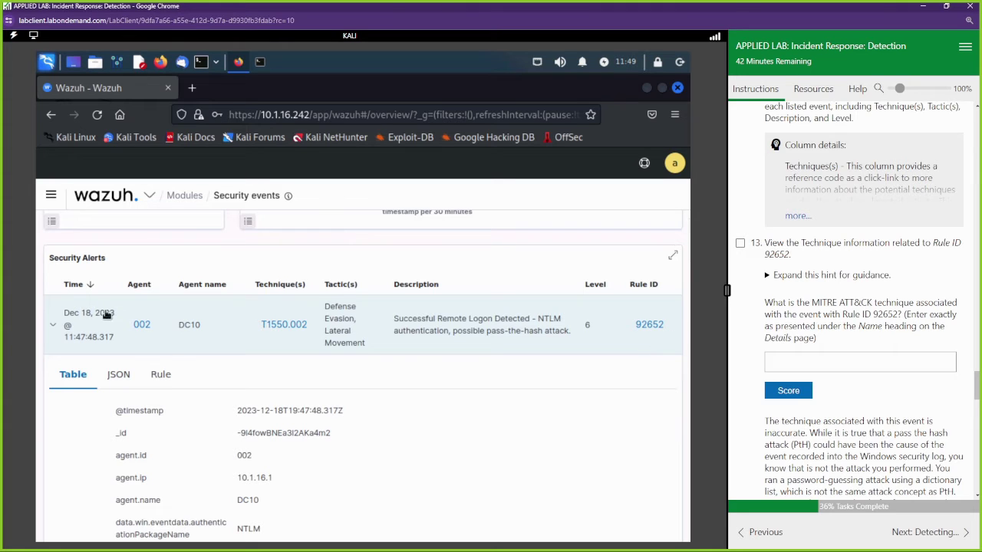
left_click(287, 330)
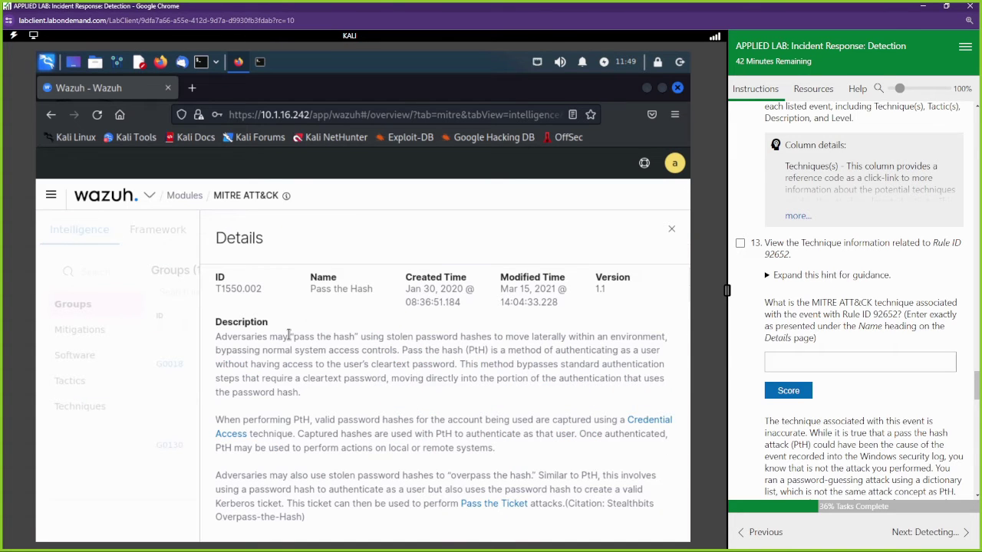
- Answer question 13 with 'Pass the Hash', score it, and close the technique details
left_click(920, 369)
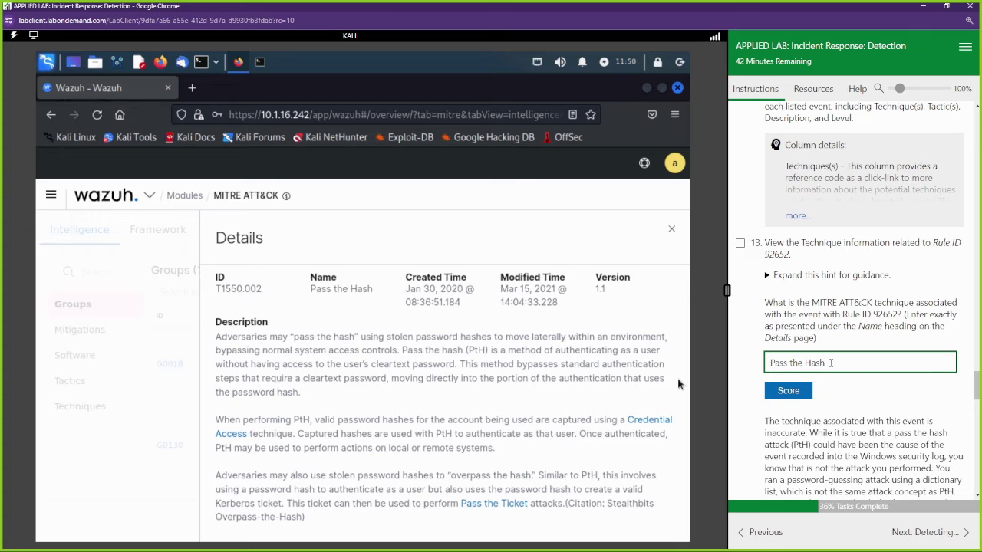
left_click(809, 392)
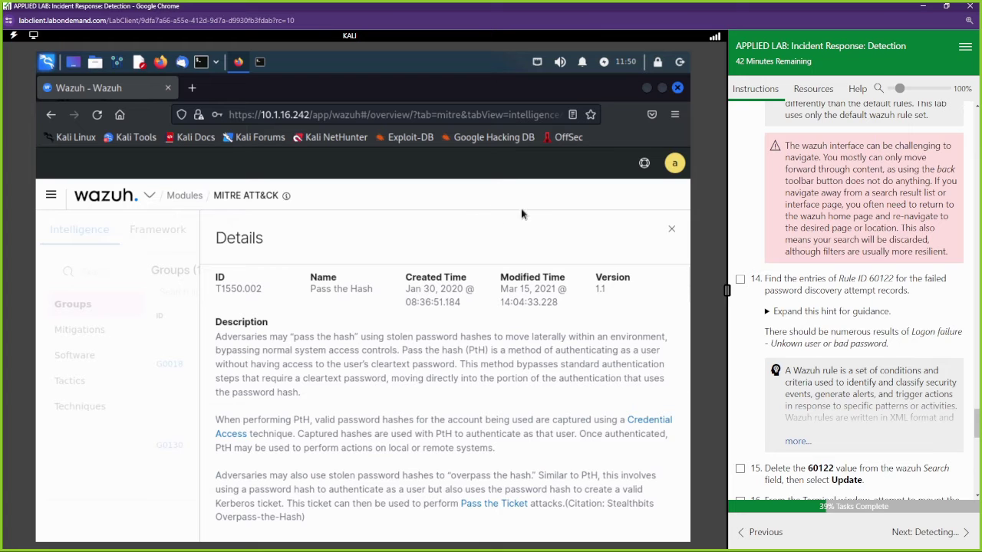
left_click(671, 229)
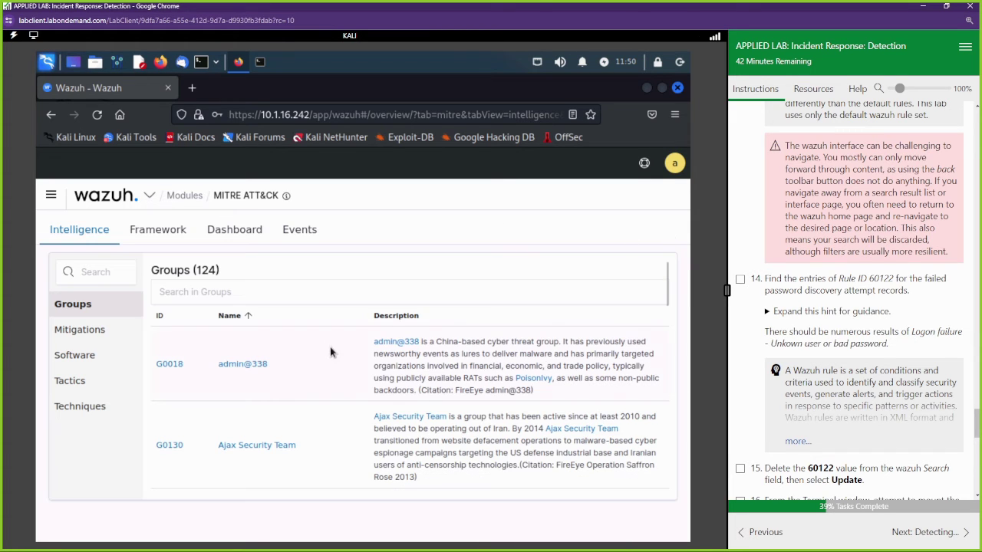
- Go through Modules to Security events and bring up the agent picker listing PC10 and DC10
left_click(95, 200)
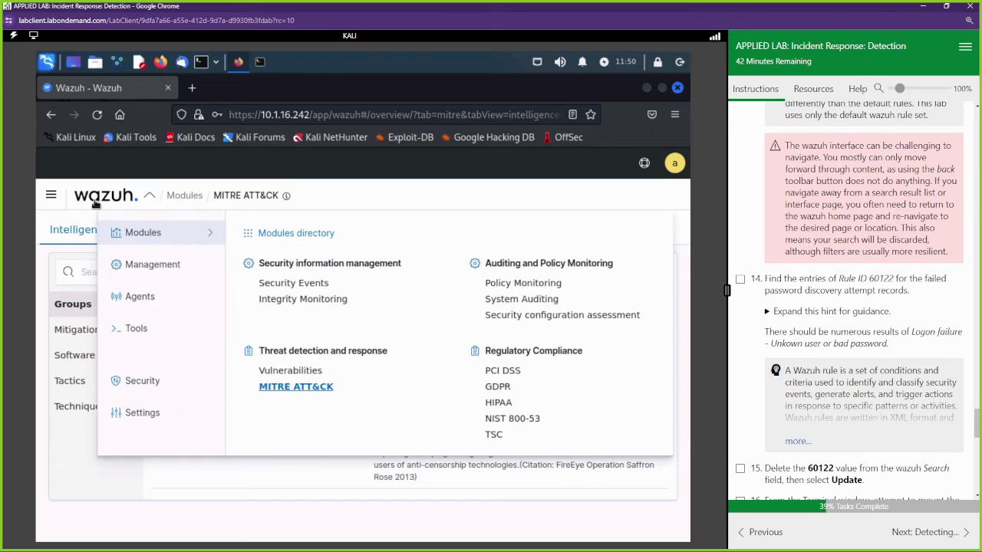
left_click(50, 200)
left_click(82, 228)
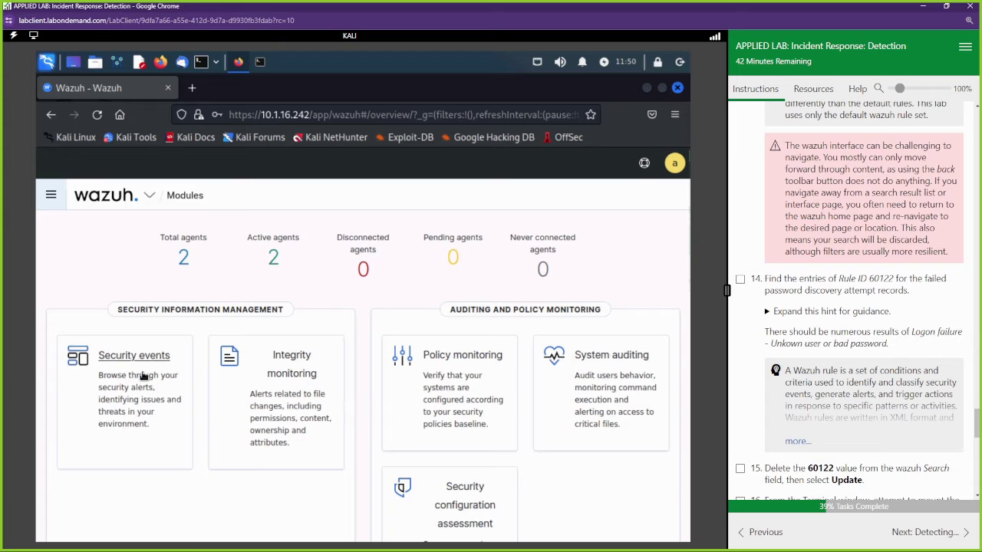
left_click(132, 361)
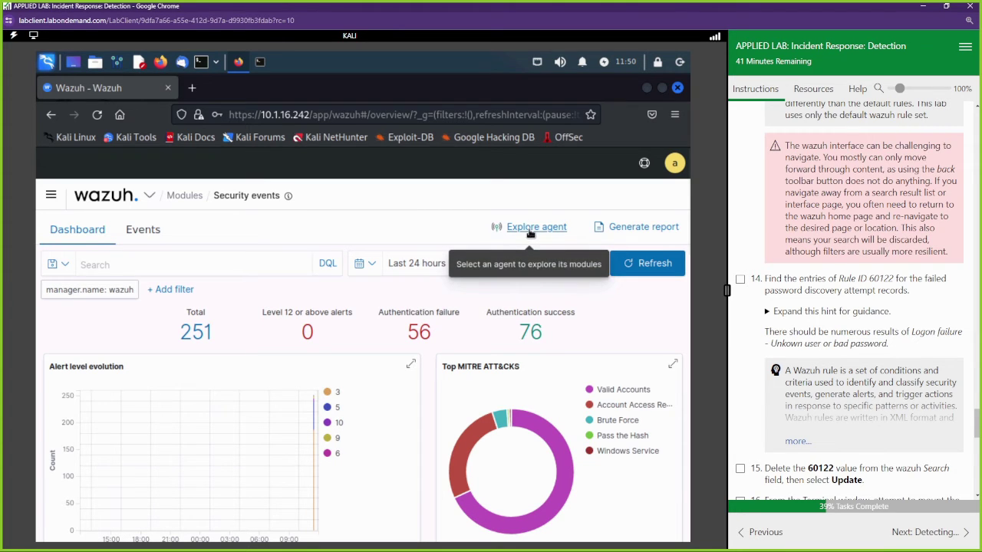
left_click(529, 229)
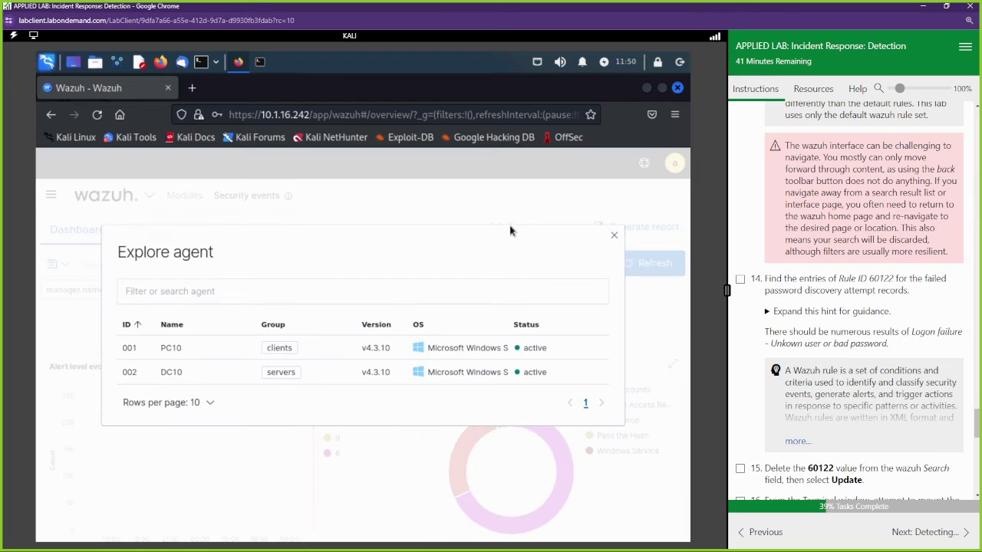
left_click(192, 375)
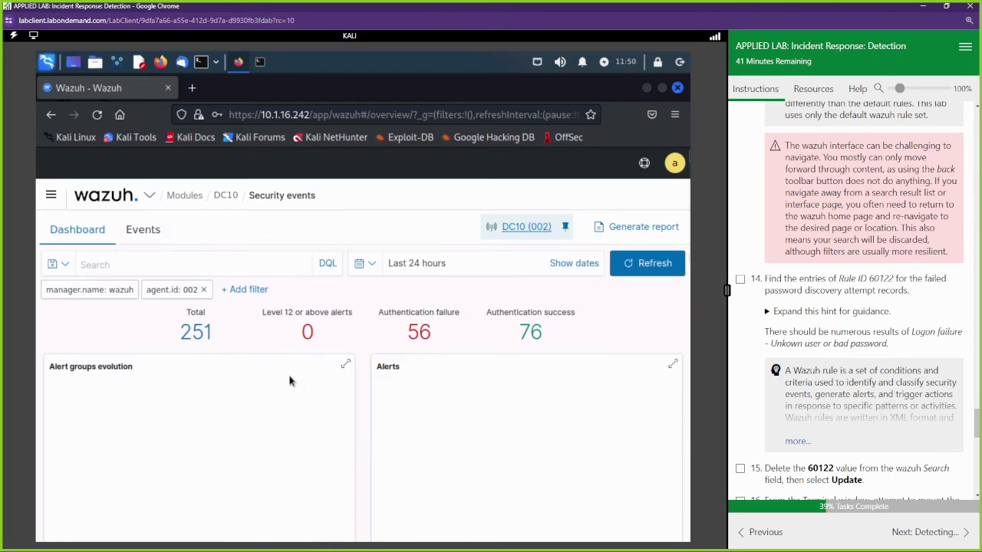
scroll(355, 318, "down", 10)
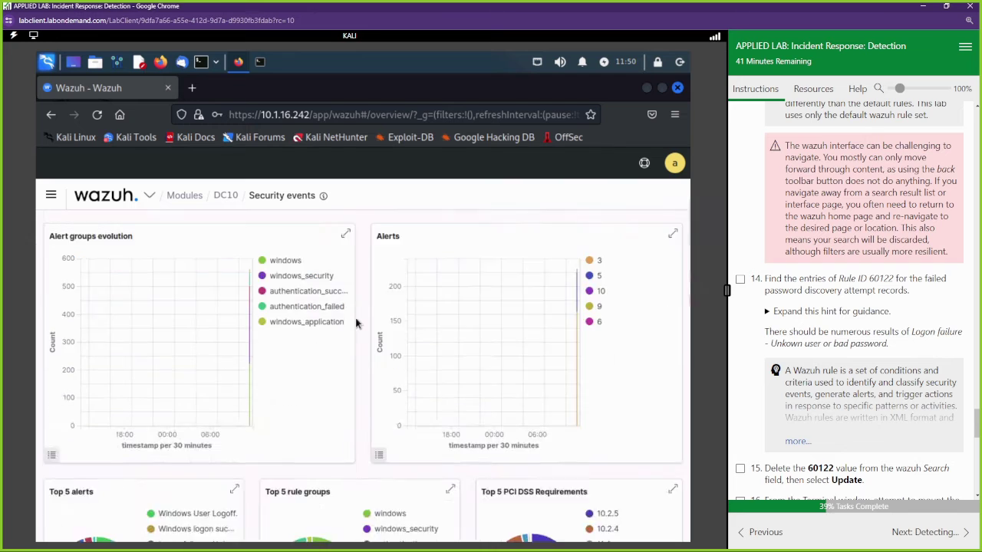
scroll(355, 322, "down", 3)
scroll(355, 322, "up", 5)
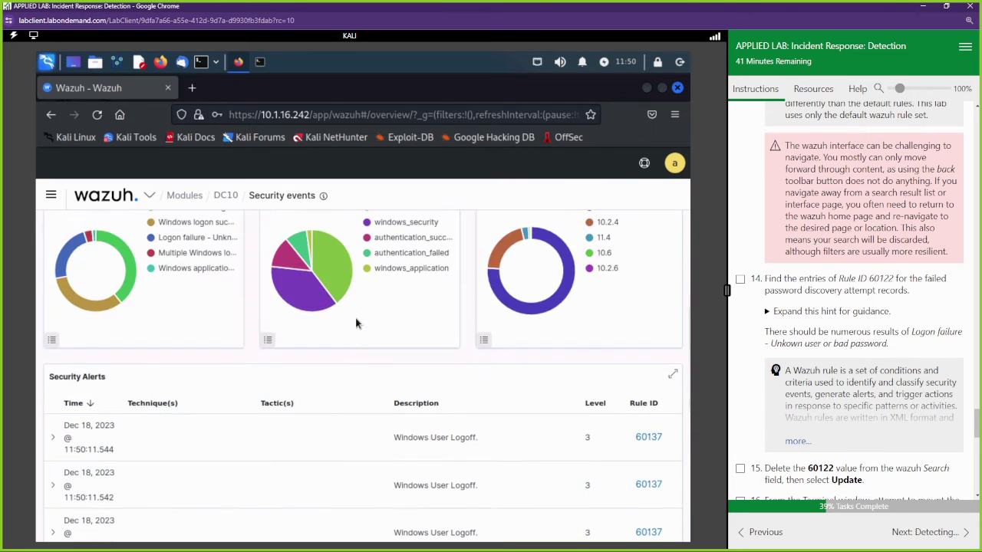
scroll(355, 317, "down", 2)
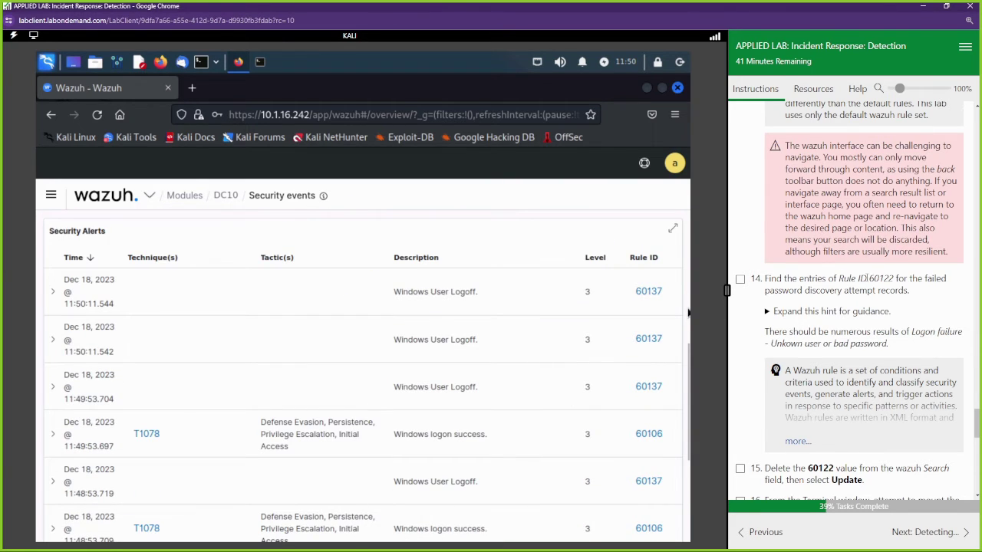
double_click(886, 278)
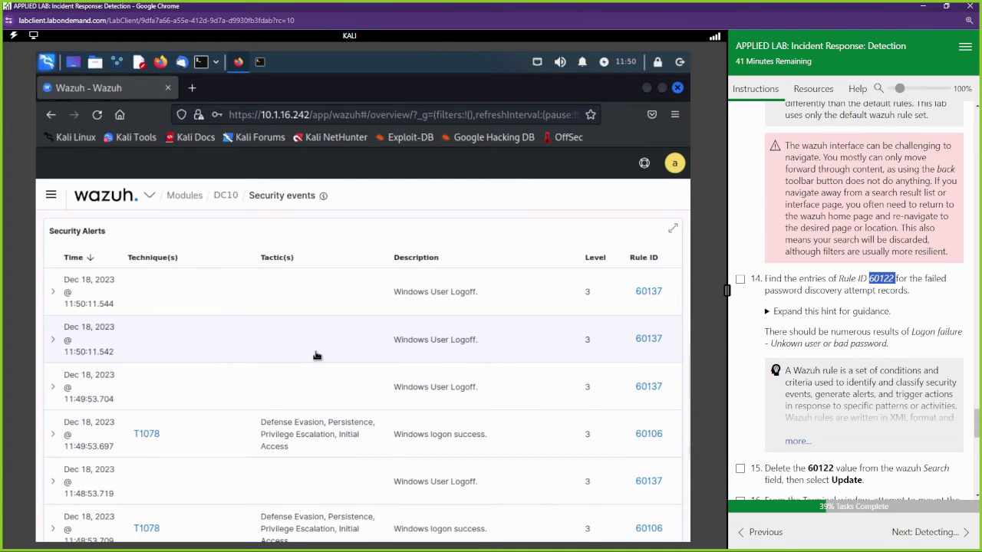
scroll(316, 355, "up", 3)
- Search DC10's events for rule 60122 and review the listed Logon failure alerts
left_click(156, 266)
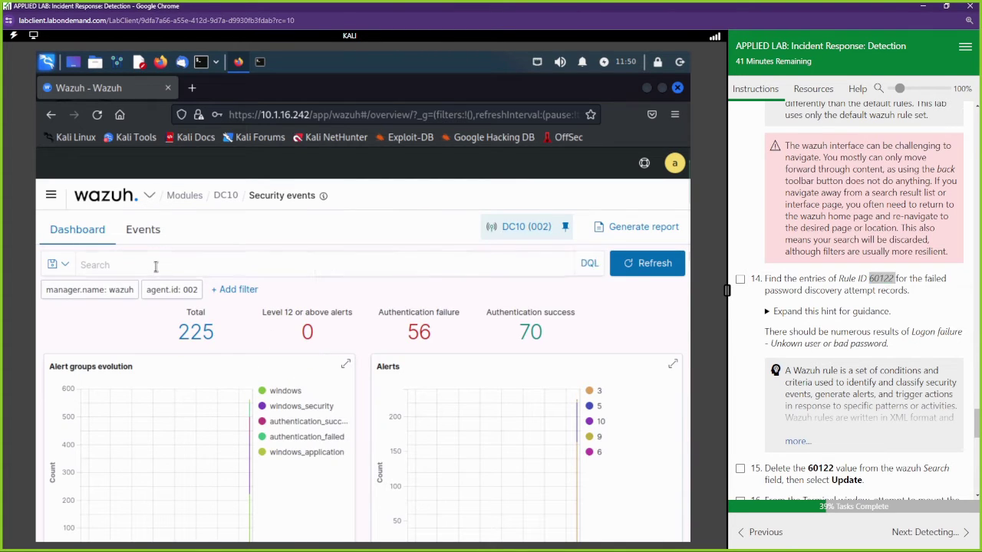
type("60122")
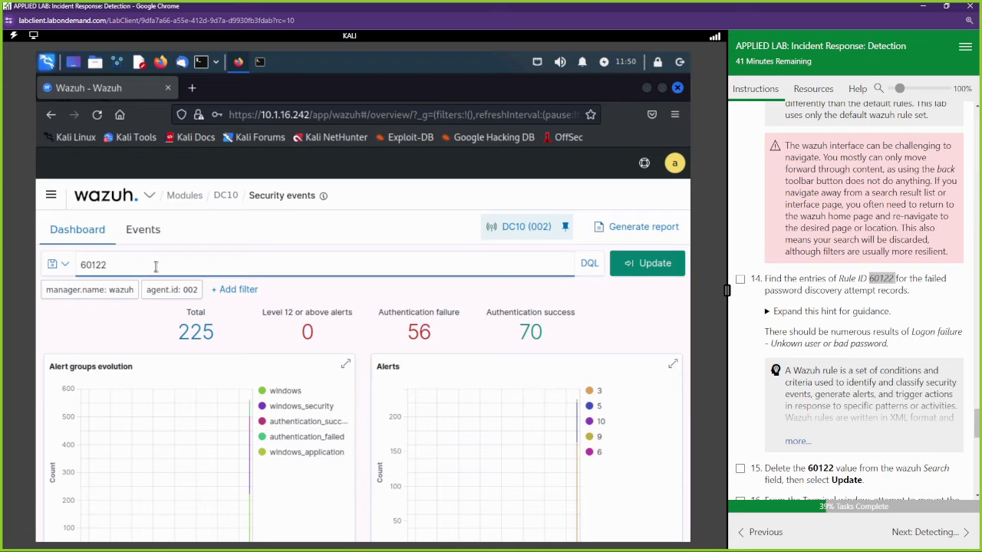
key("Return")
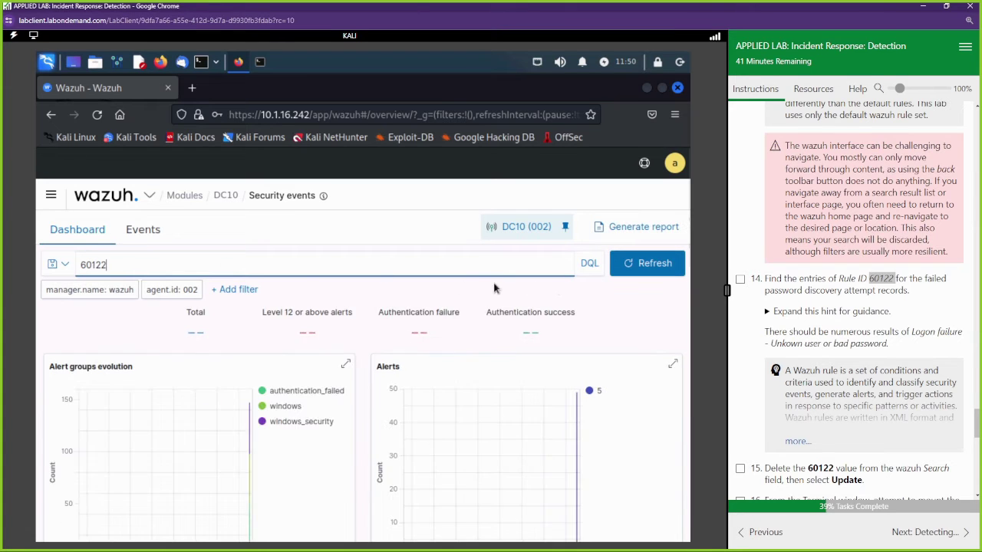
scroll(471, 299, "down", 5)
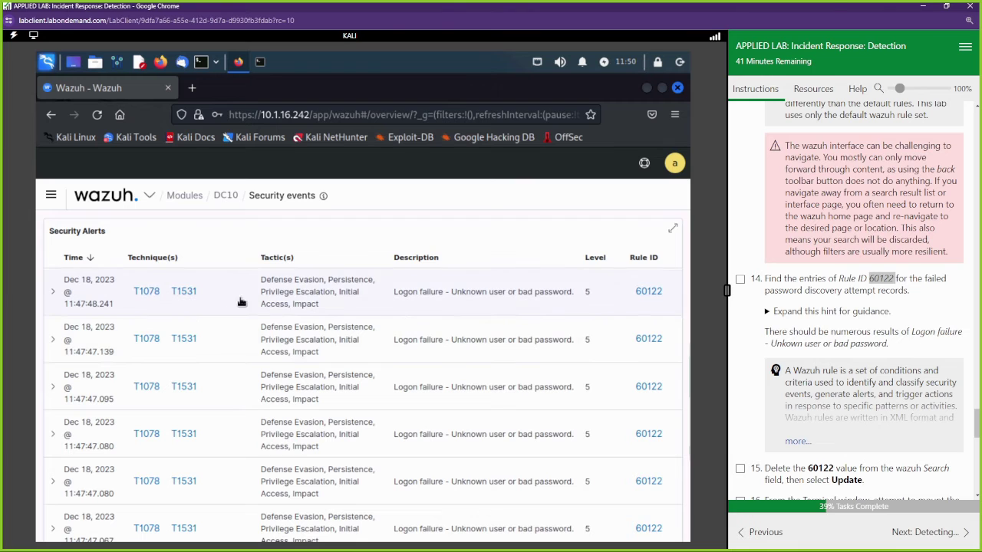
scroll(281, 302, "down", 2)
scroll(281, 301, "down", 2)
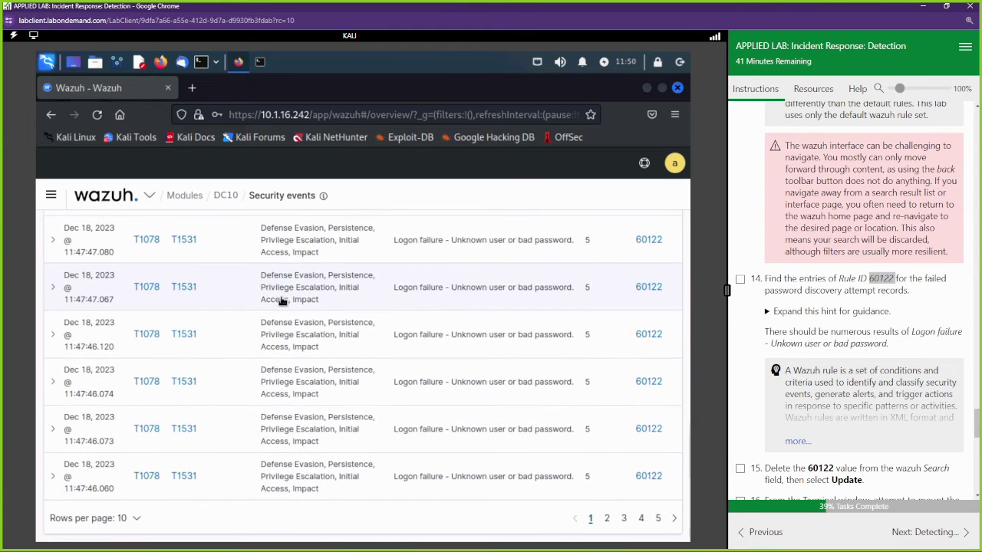
scroll(281, 301, "up", 3)
scroll(406, 314, "up", 3)
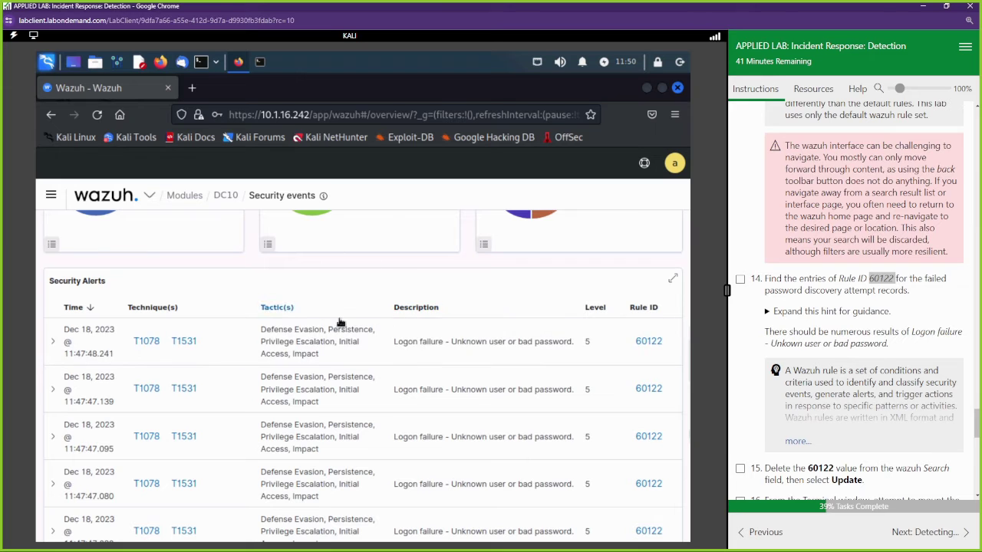
scroll(460, 363, "down", 3)
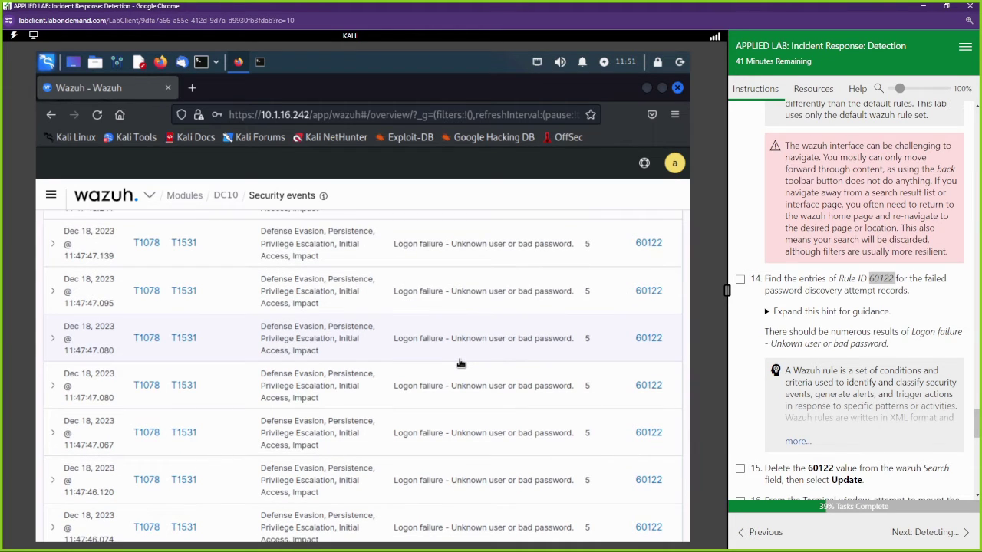
scroll(460, 363, "up", 4)
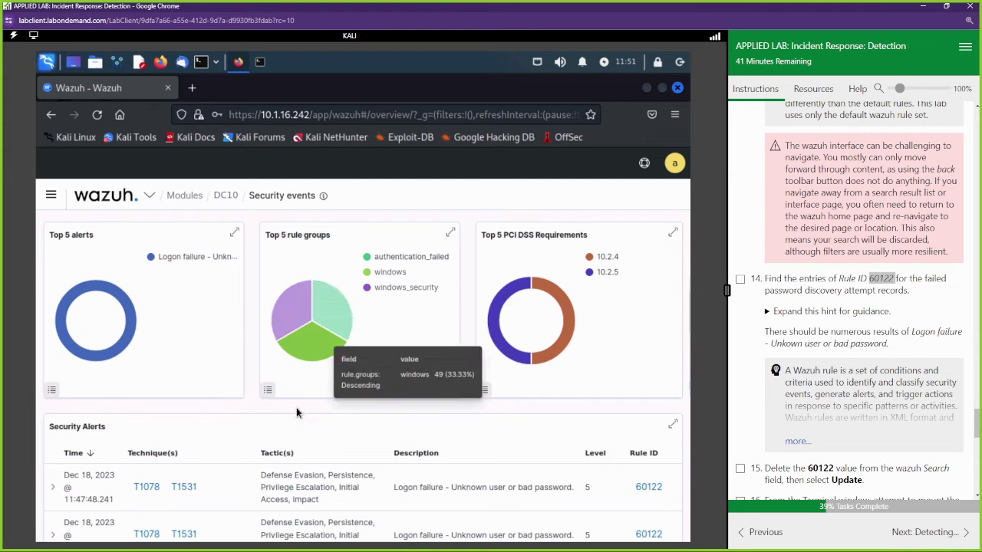
scroll(300, 420, "down", 3)
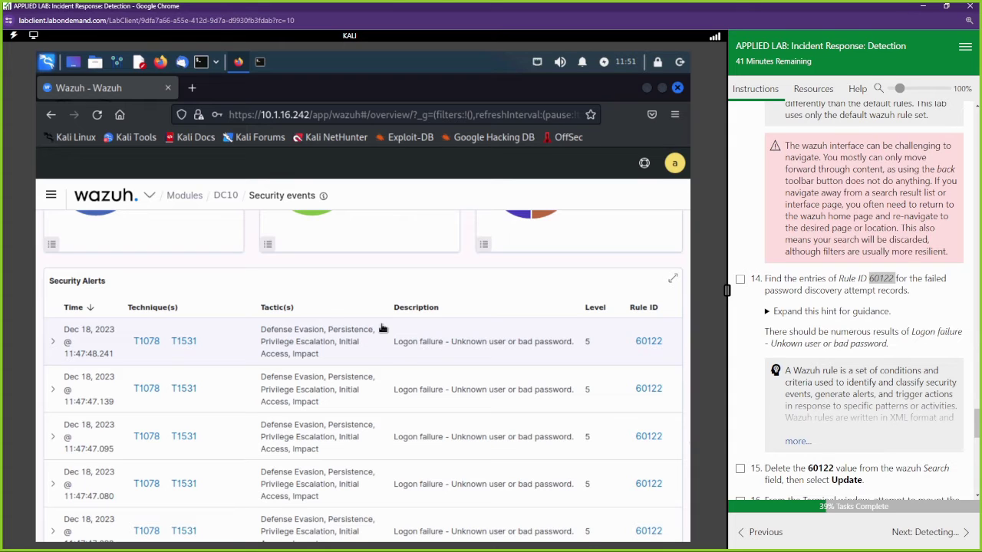
scroll(383, 329, "up", 4)
mouse_move(282, 300)
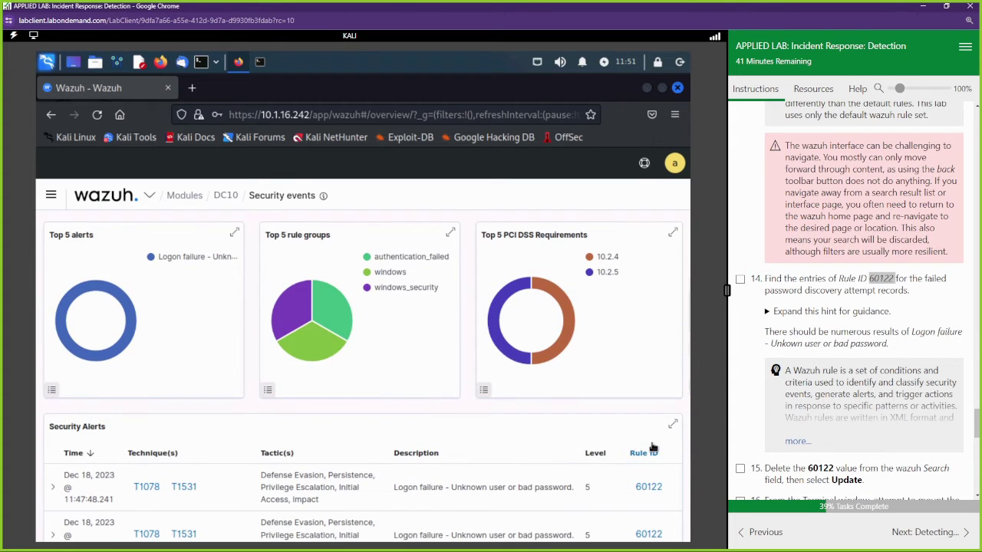
scroll(570, 443, "down", 5)
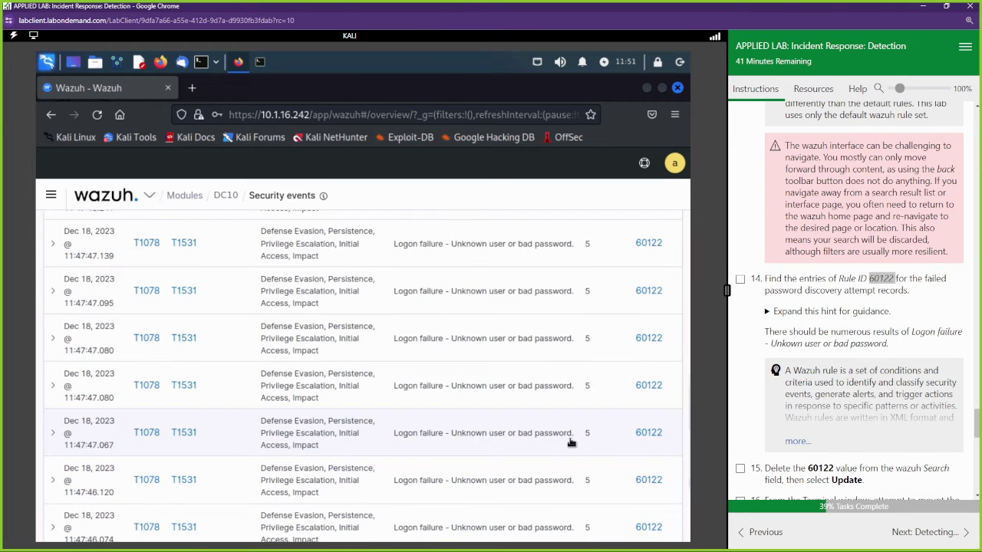
- Check off lab tasks 14, 15 and 16, reaching 48% completion
left_click(741, 280)
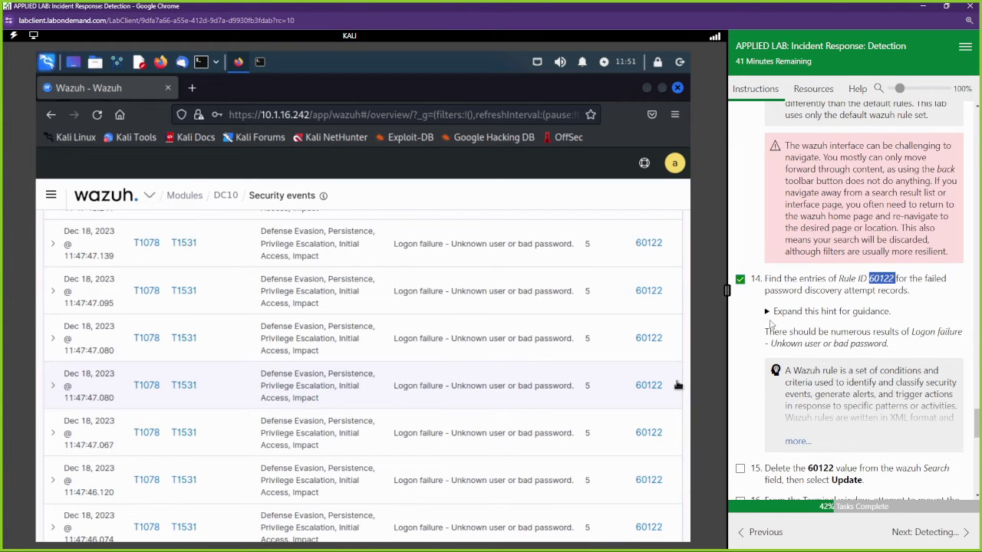
scroll(771, 336, "down", 2)
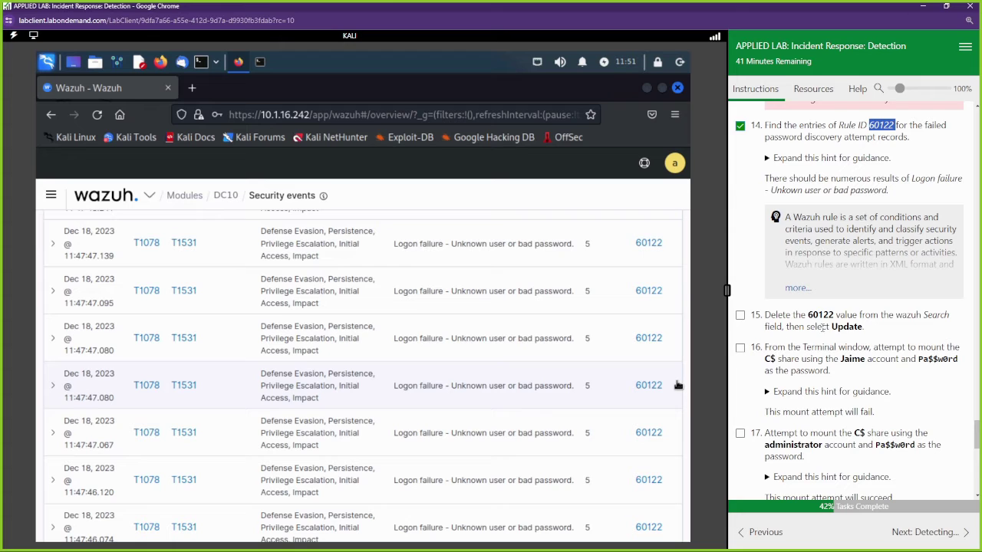
left_click(741, 318)
scroll(836, 371, "down", 1)
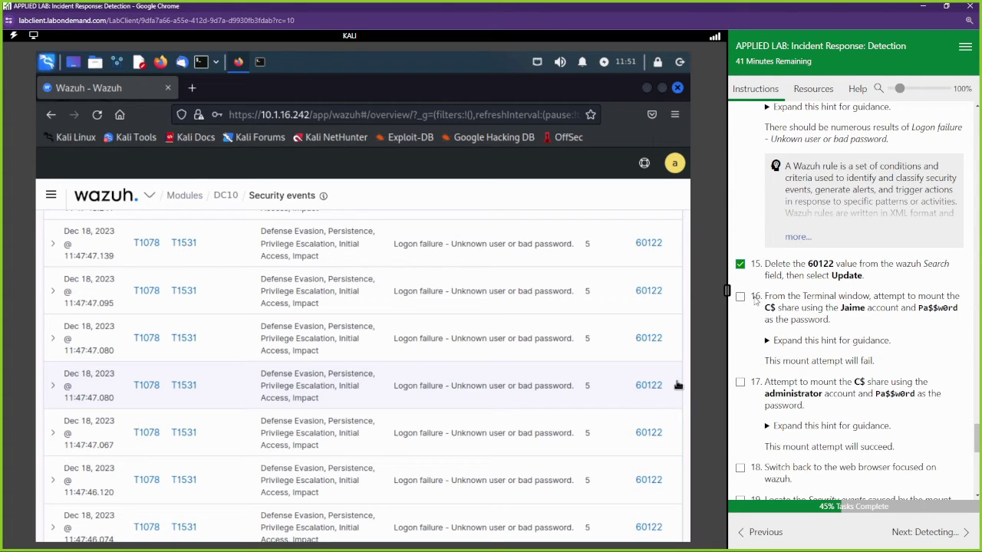
left_click(740, 298)
left_click_drag(822, 299, 905, 308)
left_click(863, 306)
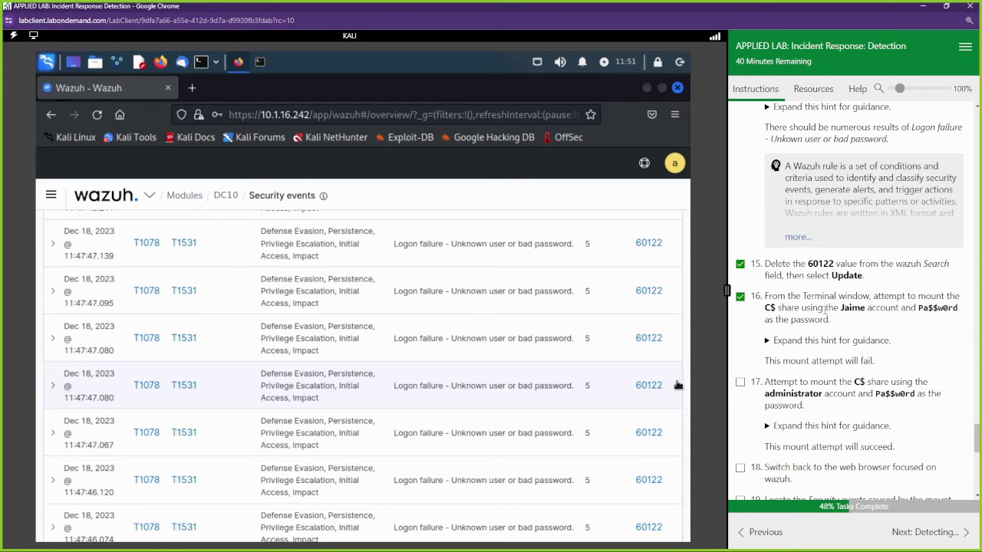
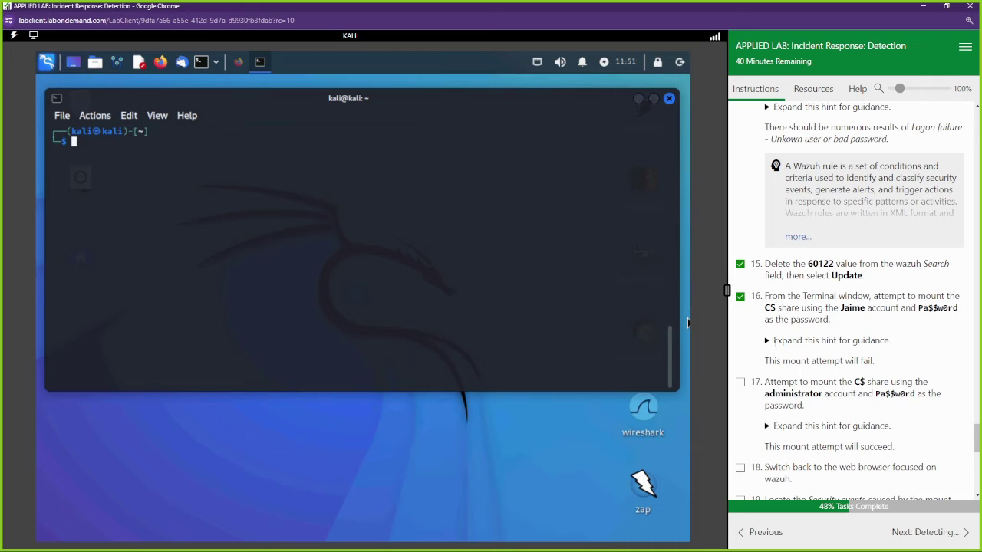
- Expand the step 16 hint and try mkdir /mnt/dc10-c as the normal user, which is denied
left_click(767, 341)
scroll(800, 362, "down", 1)
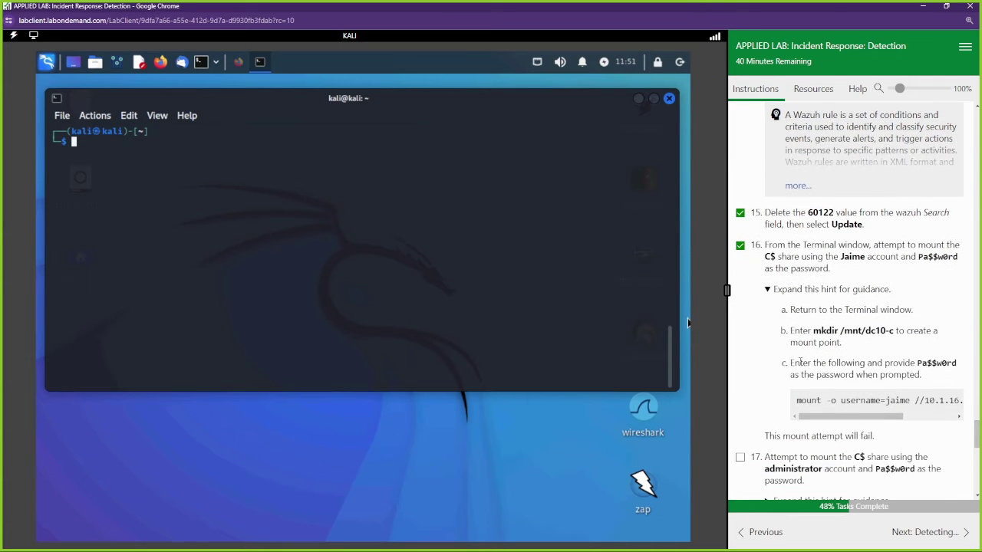
left_click(323, 298)
type("mkdir /mnt/d")
type("c-10-c")
key("Left")
key("Left")
key("Left")
key("Left")
key("BackSpace")
key("Return")
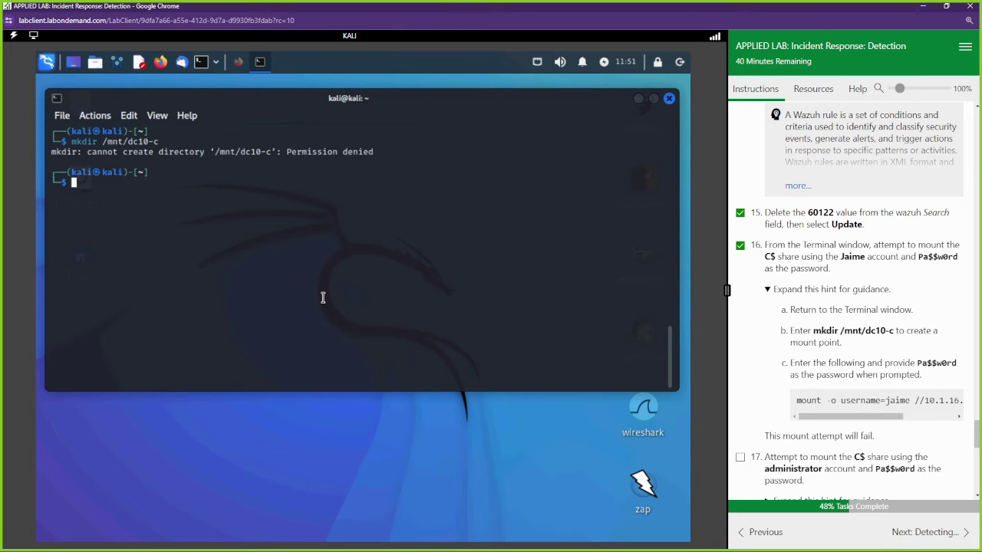
- Rerun mkdir /mnt/dc10-c, get Permission denied again, and clear the terminal
type("s")
key("BackSpace")
type("mkdir /mnt/dc10-c")
key("Return")
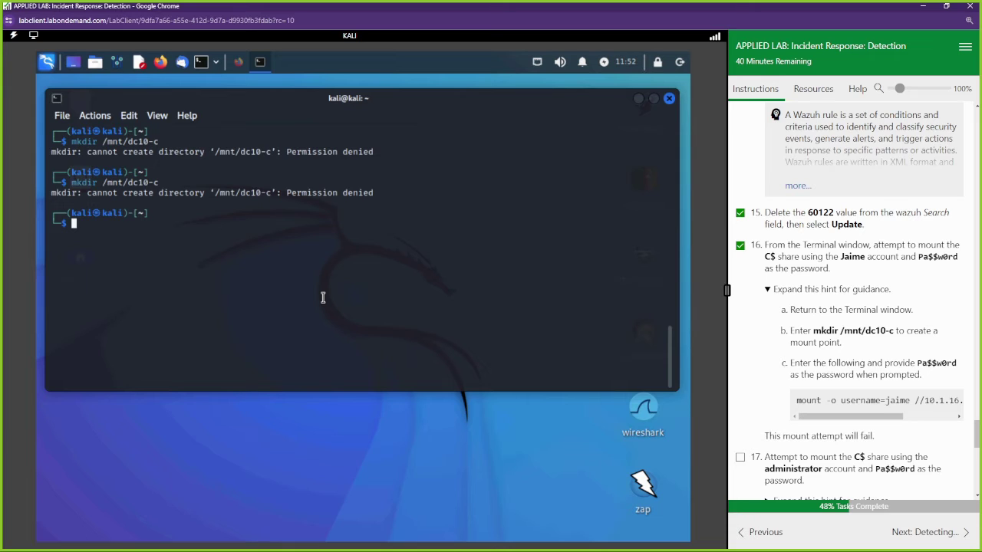
key("ctrl+l")
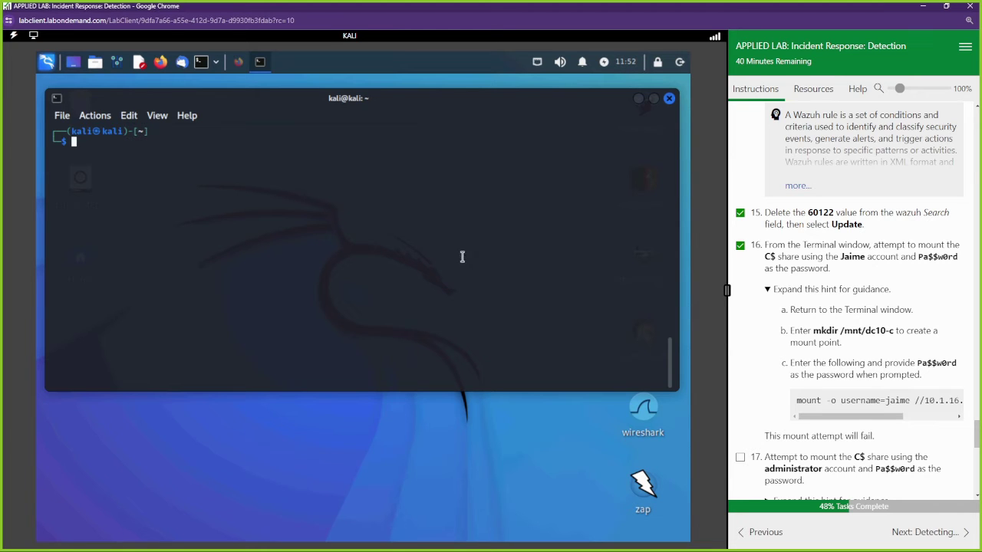
- List the home directory contents and show the current working directory
type("mkdir")
key("BackSpace")
key("BackSpace")
key("BackSpace")
key("BackSpace")
key("BackSpace")
type("ls")
key("Return")
type("pwd")
key("Return")
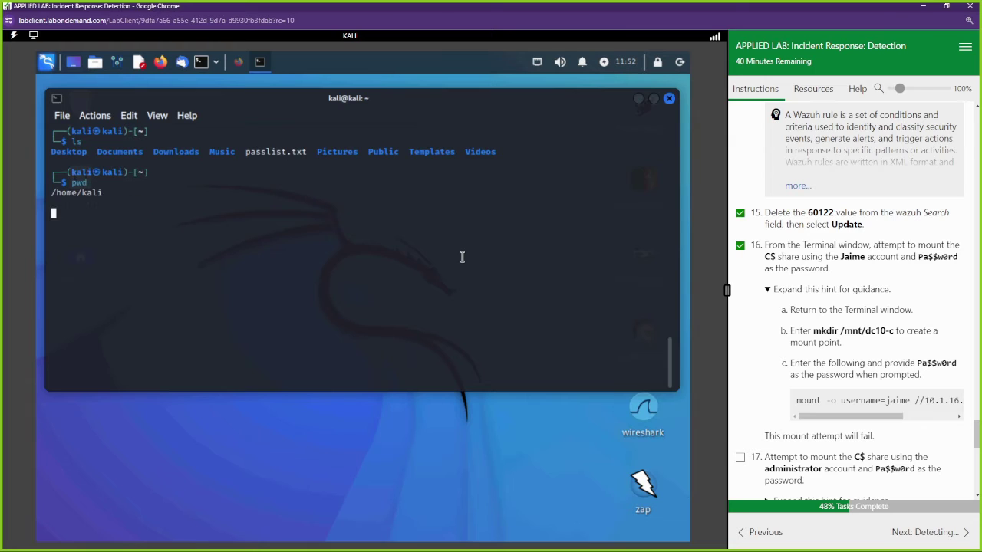
- Create /mnt/dc10-c with sudo mkdir, entering the sudo password, then clear the screen
type("sudo mkdir ")
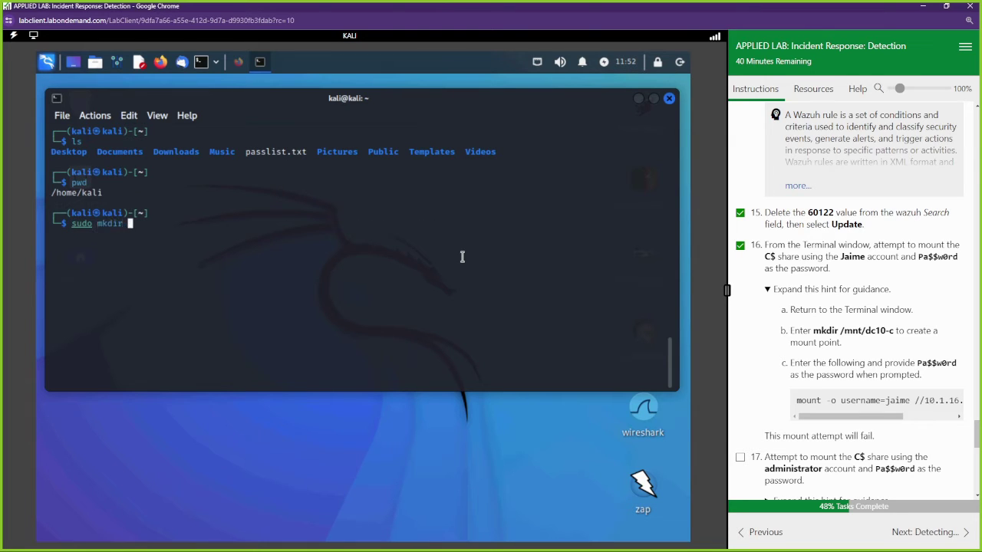
type("/mnt/dc10-c")
key("Return")
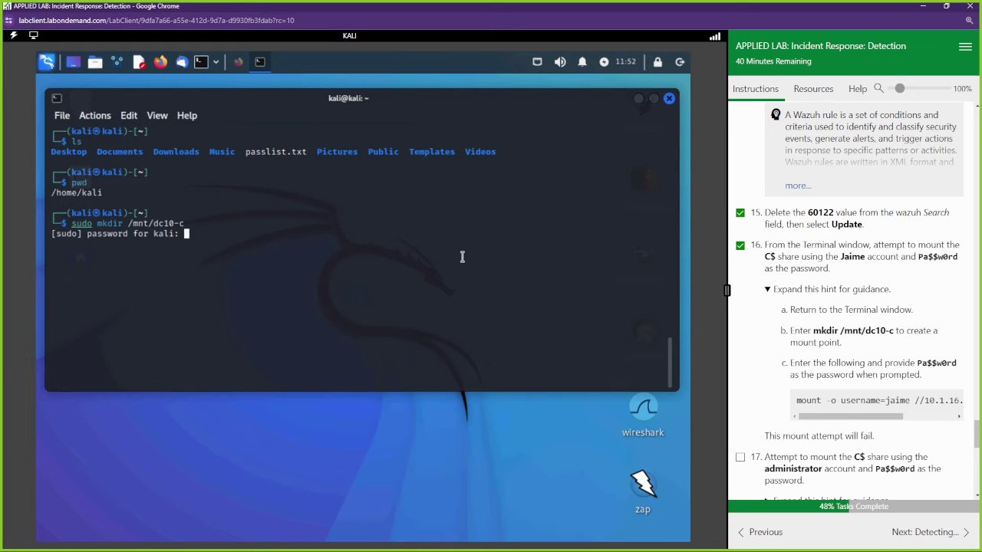
key("Return")
key("ctrl+l")
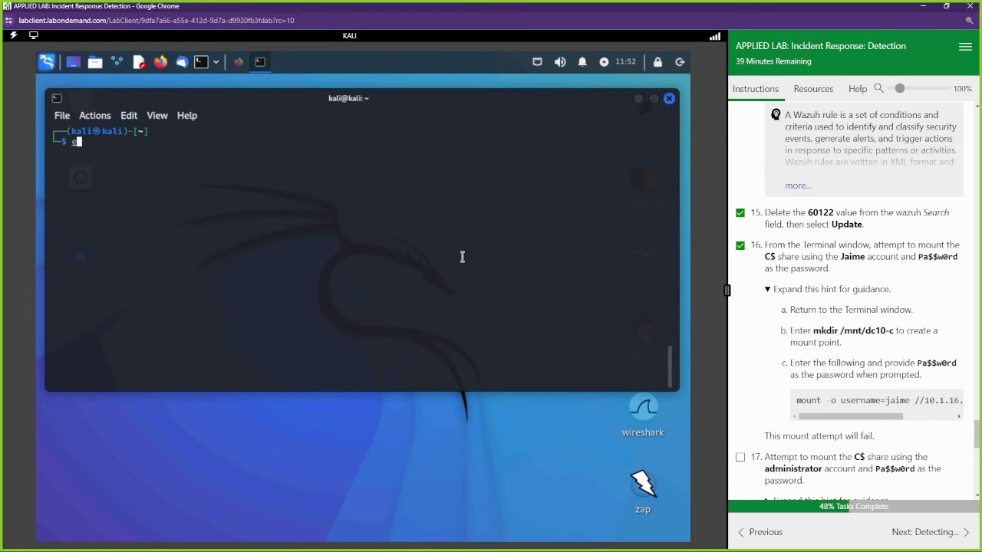
- Switch to a root shell with sudo su and list the home directory
type("sudo su")
key("Return")
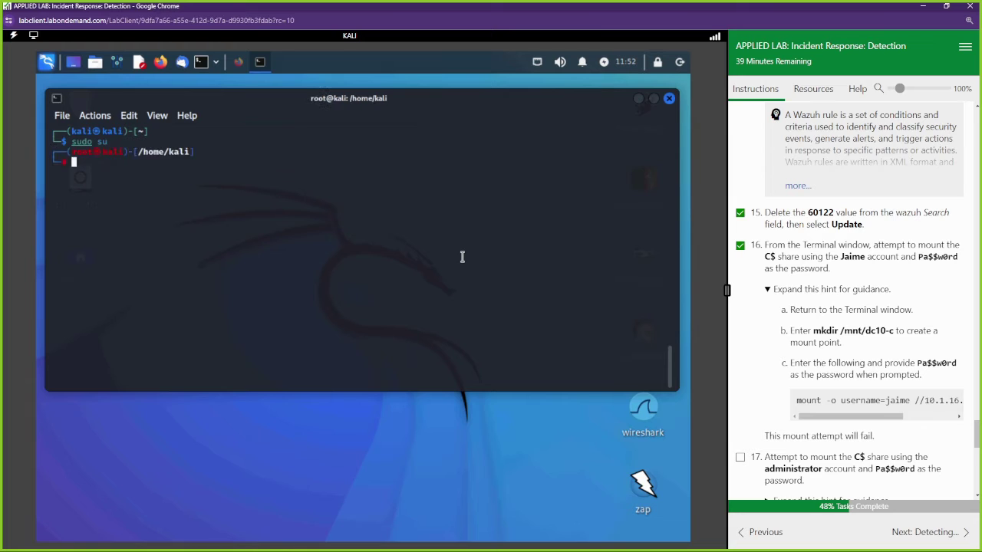
key("ctrl+l")
type("ls")
key("Return")
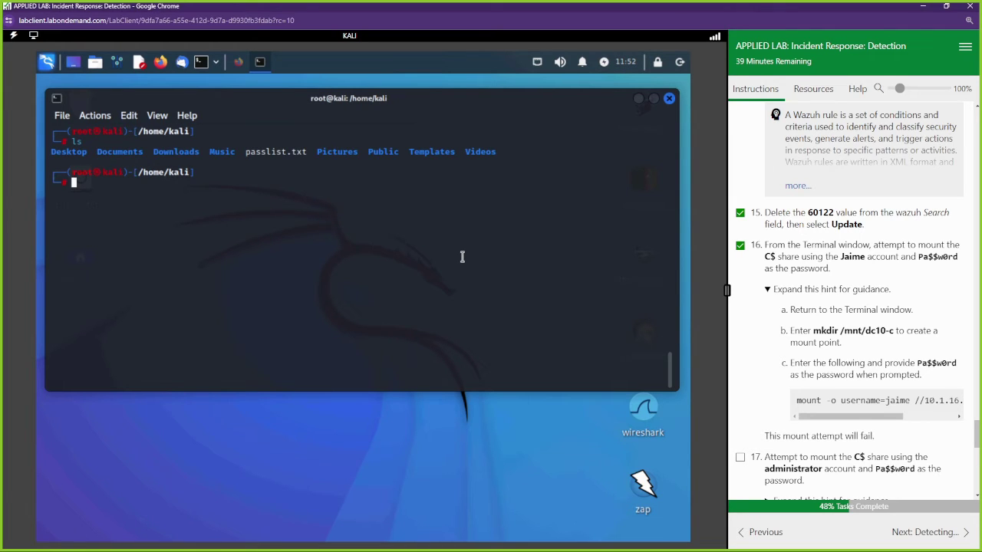
- List /mnt and delete /mnt/dc10-c with rm -rf, then clear the screen
type("ls /mnt")
key("Return")
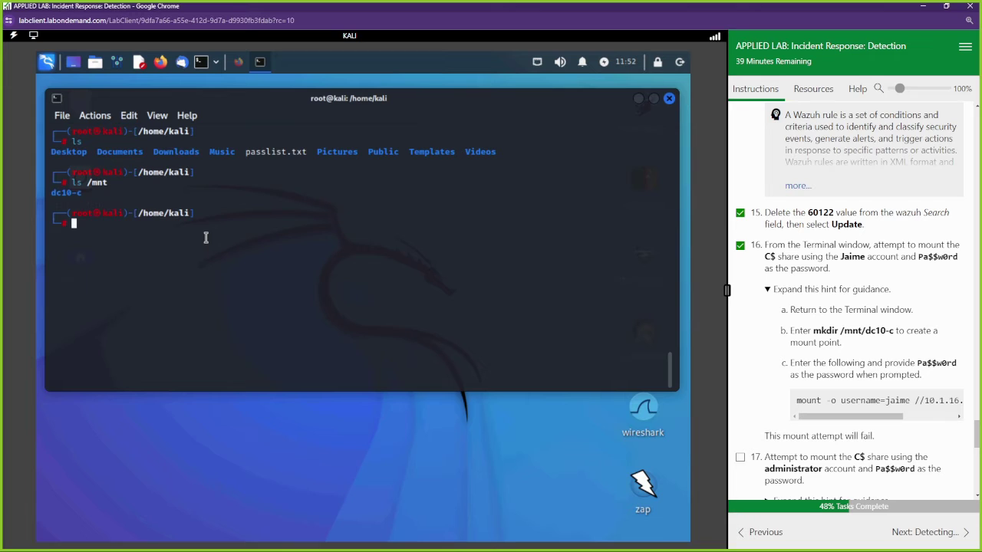
type("rm -rf /mnt/dc10-c/")
key("Return")
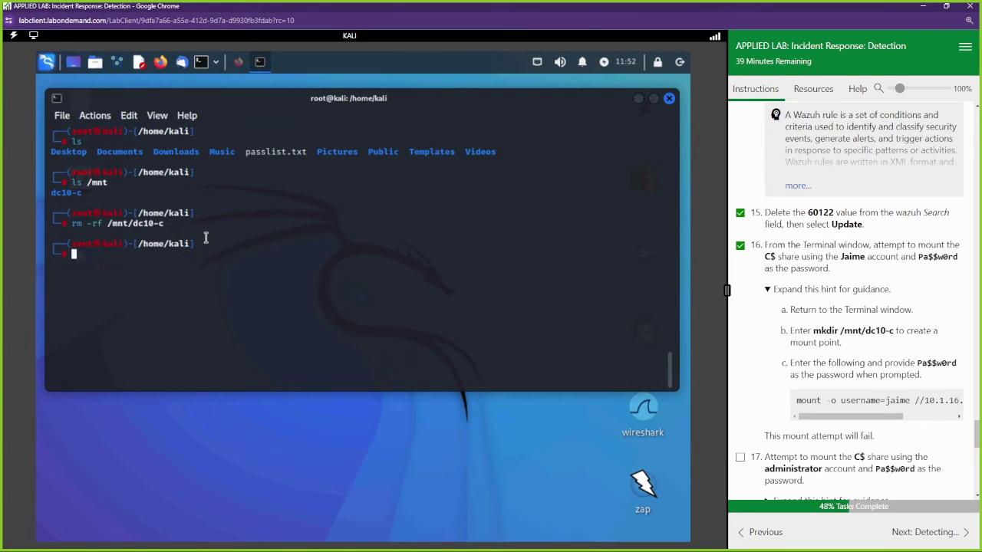
key("ctrl+l")
- Recreate /mnt/dc10-c as root and start a mount of //10.1.16.1/c$ with username=jaime
type("mkdir /")
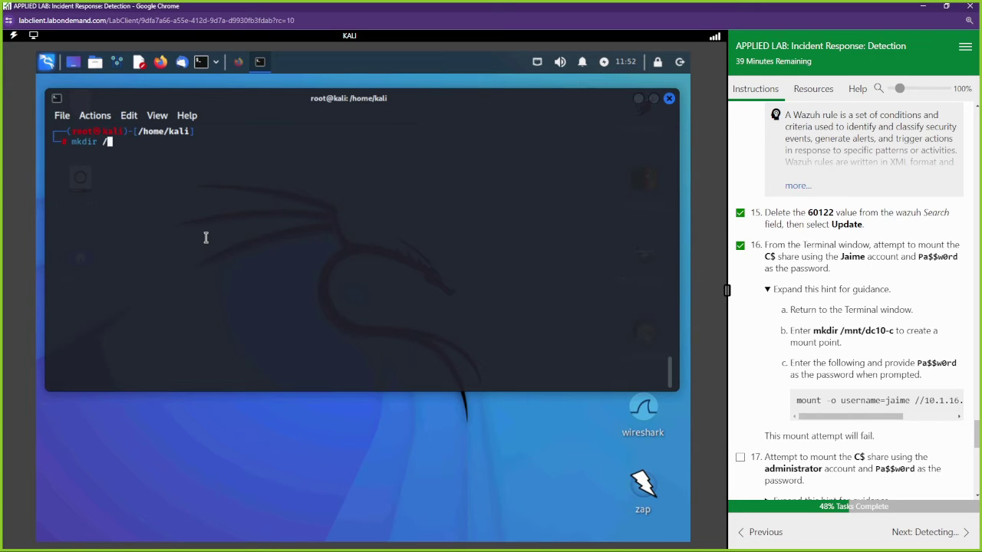
type("mnt/dc10-c")
key("Return")
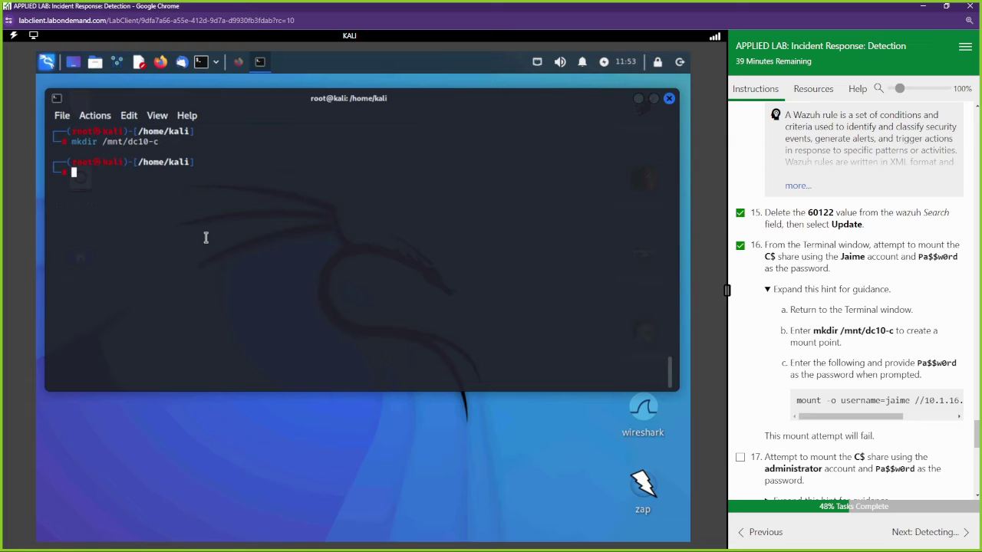
type("mount -o username=jaime //1")
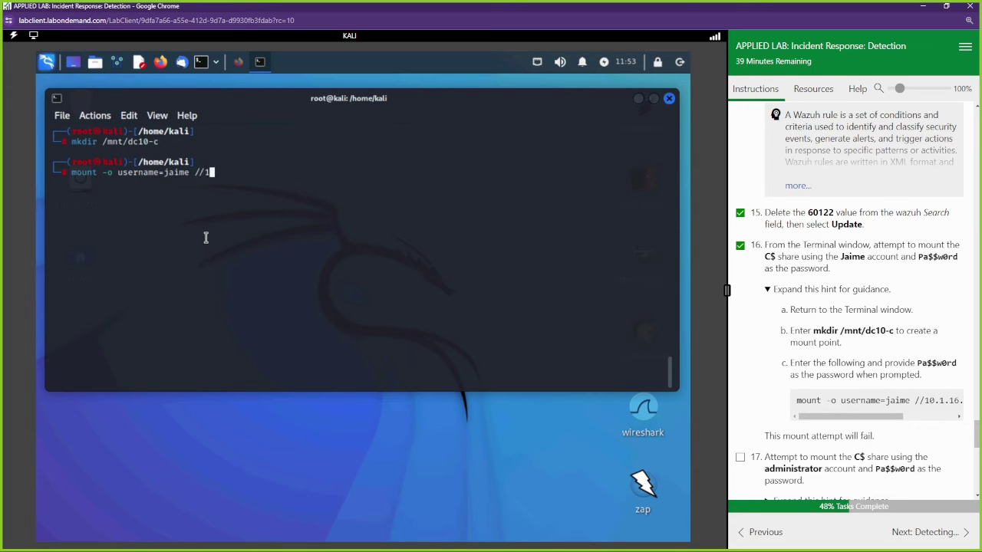
type("0.1.16.1/c$")
- Complete the mount command's target path as /mnt/dc10-c/
left_click_drag(835, 415, 886, 415)
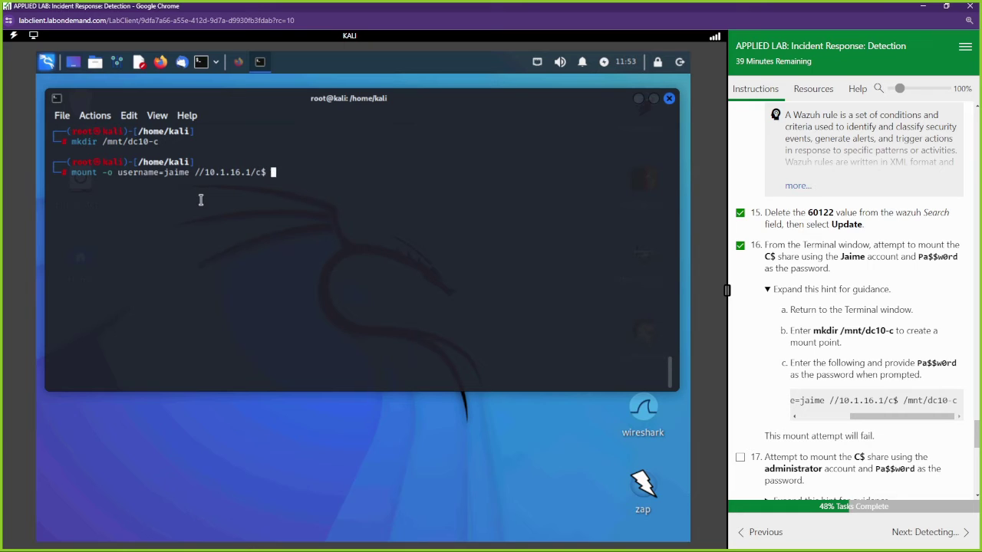
type("mt")
key("Tab")
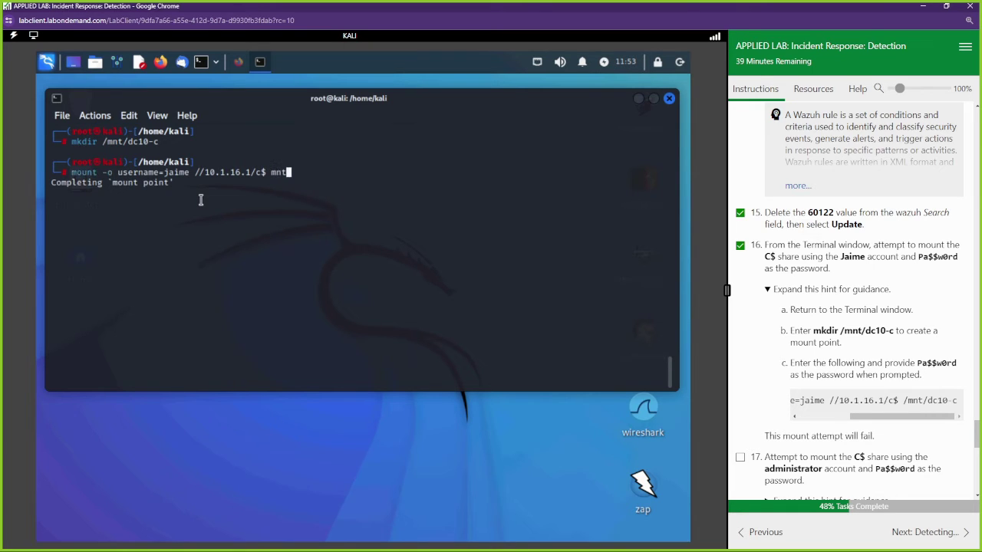
key("BackSpace")
key("BackSpace")
type("/mnt/")
key("Tab")
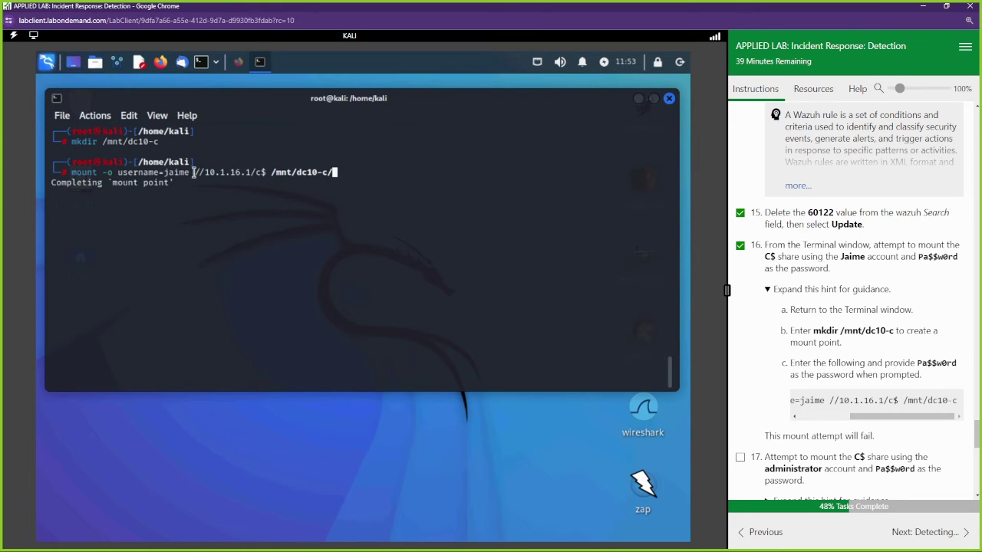
- Run the mount command and enter jaime's password; it fails with Permission denied
left_click_drag(197, 172, 334, 172)
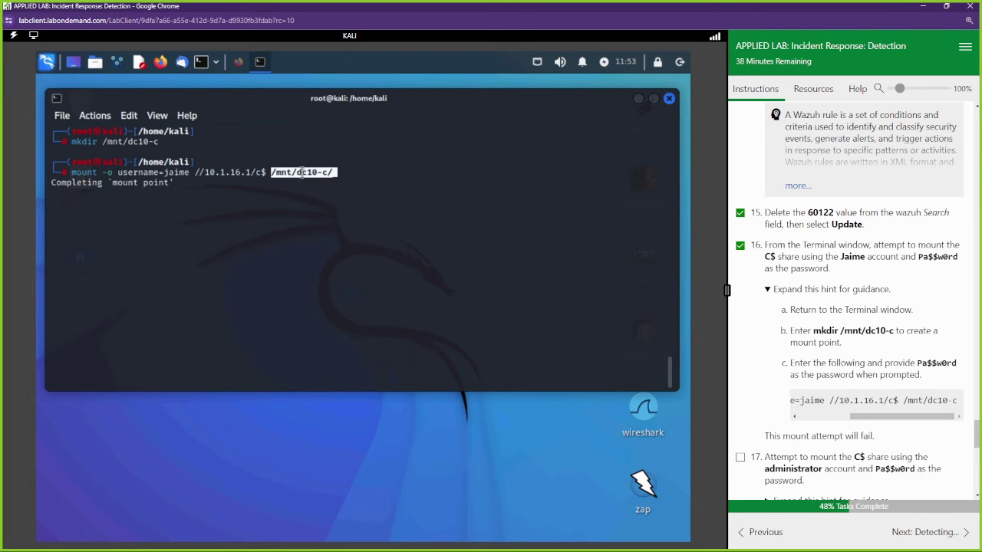
left_click_drag(131, 171, 166, 172)
left_click(162, 172)
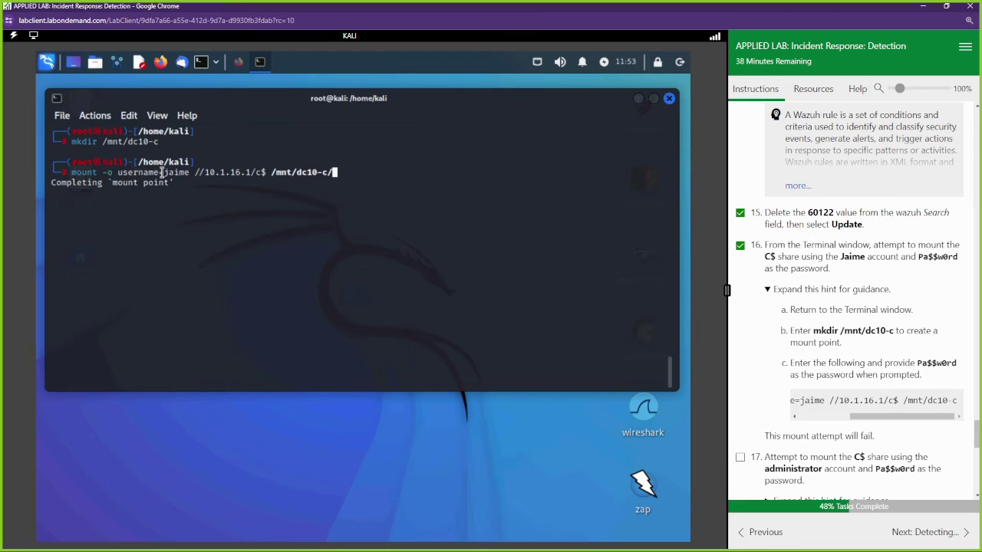
key("Return")
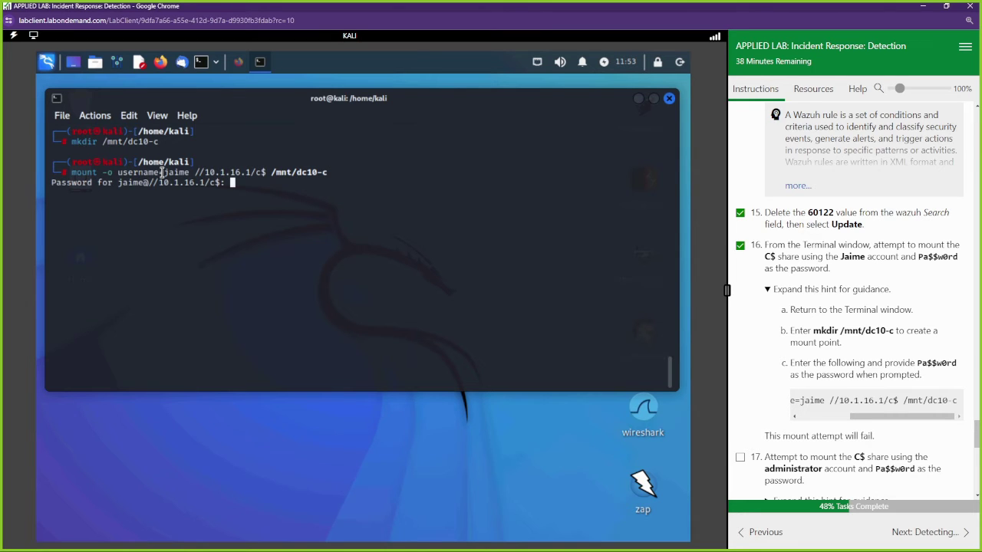
key("Return")
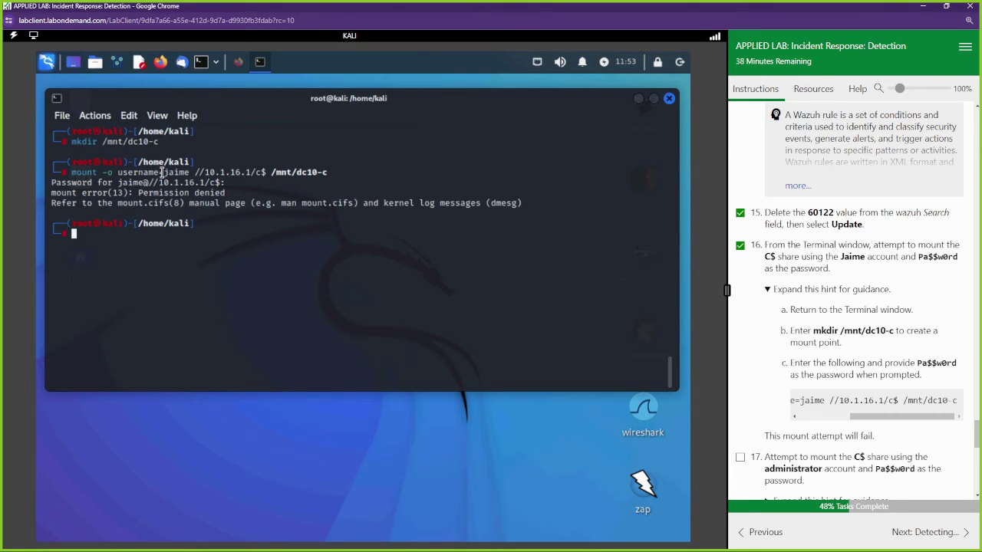
- Recall the previous mount command to edit its mount point path
scroll(791, 430, "down", 2)
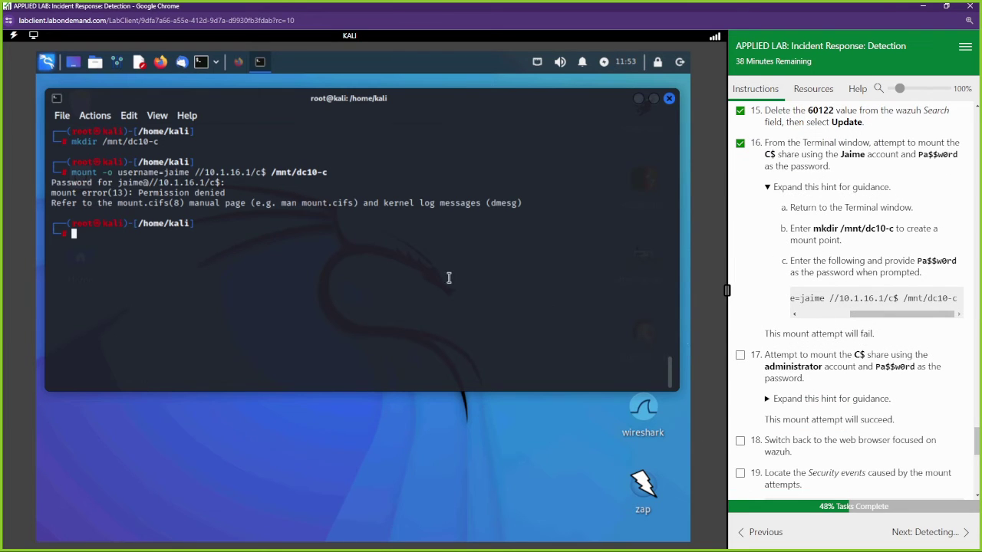
key("Up")
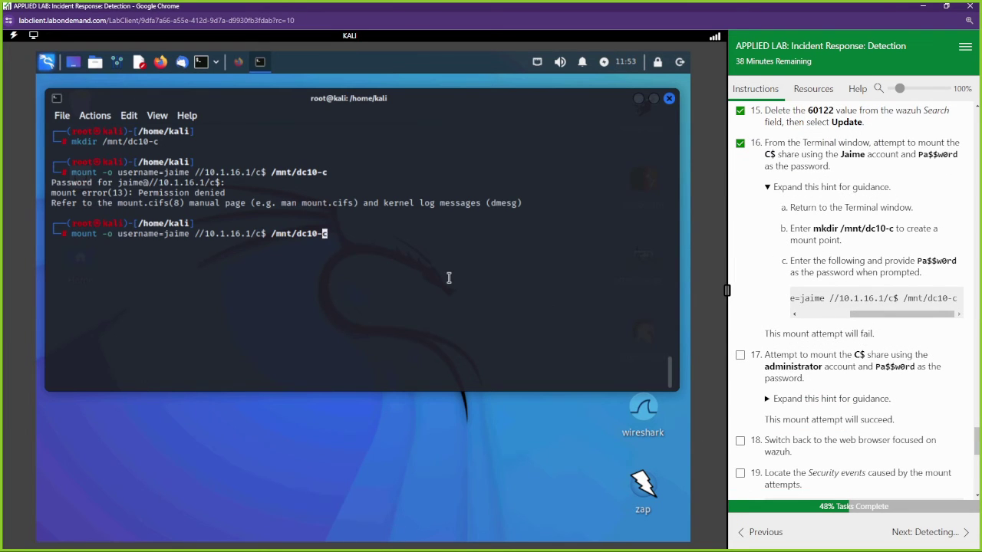
key("Left")
key("Left")
key("Left")
key("Left")
key("Left")
key("Left")
key("Left")
key("Left")
key("Left")
key("Left")
key("Left")
key("Left")
key("Left")
key("Left")
key("Left")
key("Left")
key("Left")
key("Left")
key("Left")
key("Left")
key("Left")
key("Left")
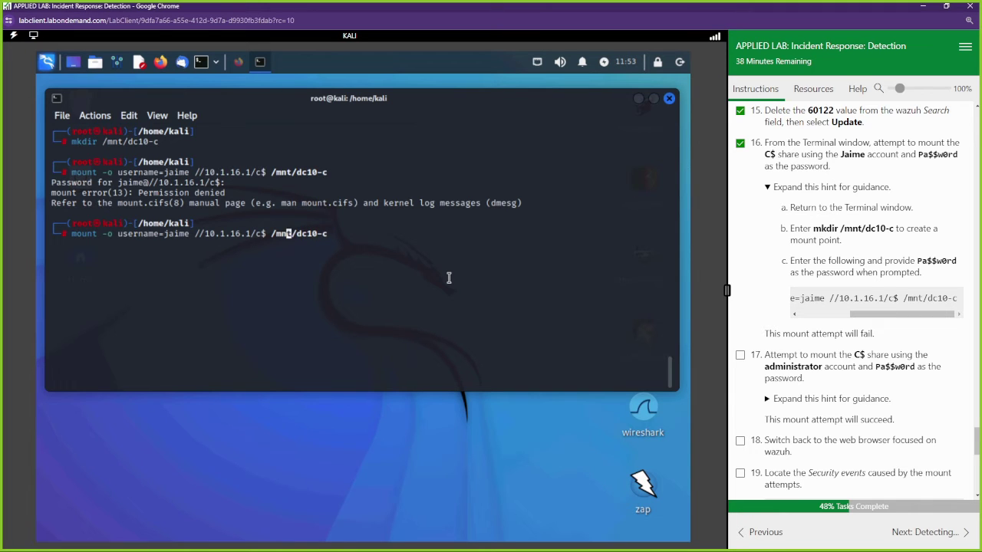
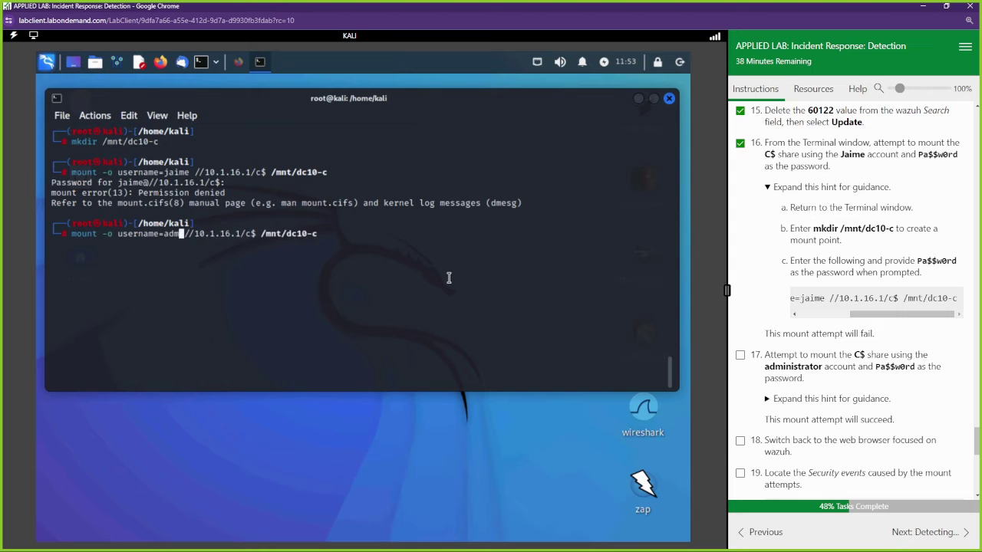
- Mount //10.1.16.1/c$ at /mnt/dc10-c as administrator, entering the password at the prompt
key("Return")
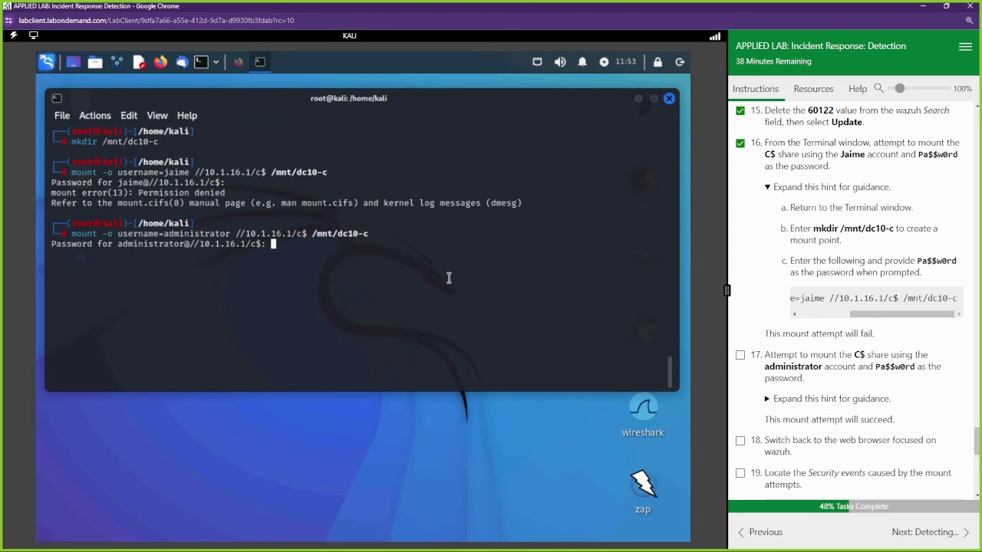
key("Return")
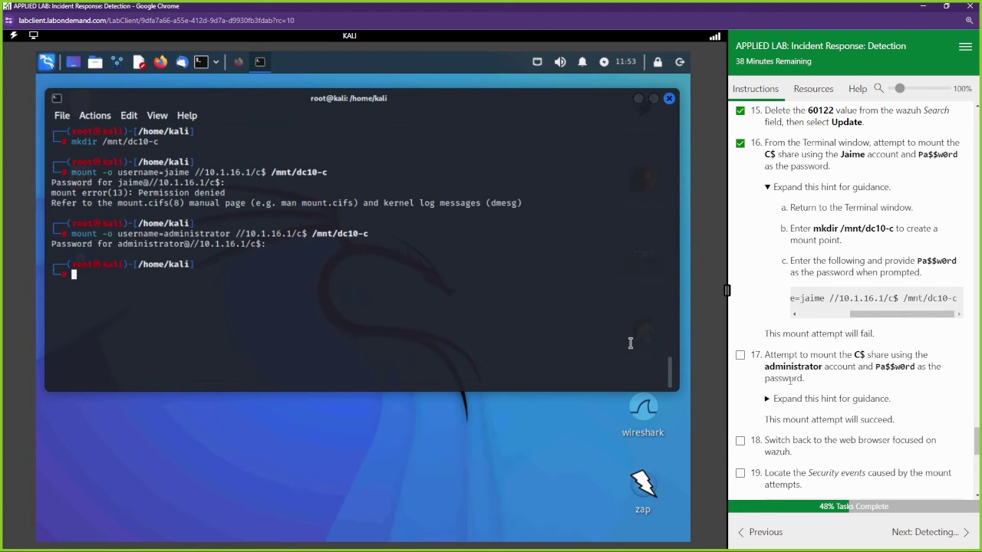
scroll(790, 379, "down", 1)
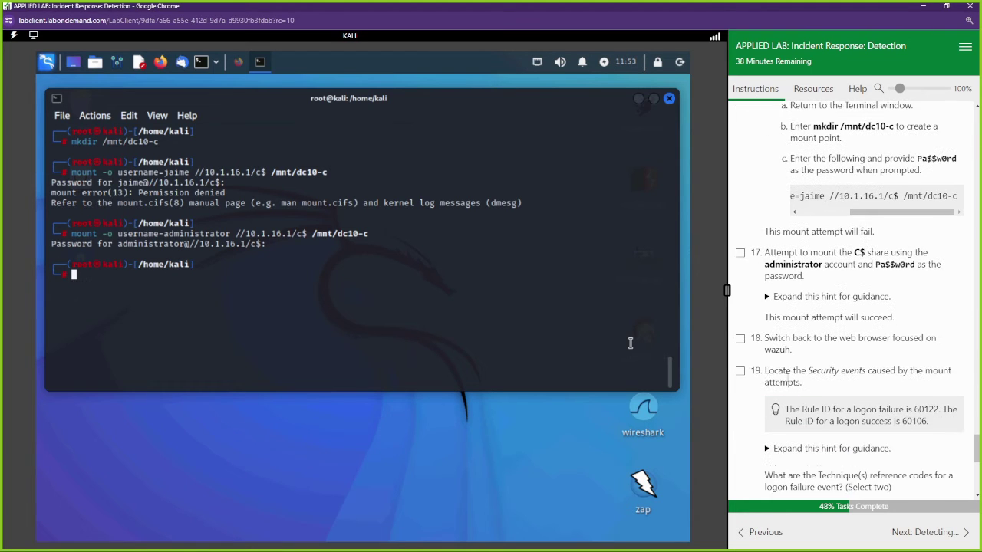
left_click_drag(767, 264, 964, 272)
left_click(839, 251)
left_click_drag(767, 264, 909, 264)
left_click(843, 253)
scroll(824, 322, "down", 1)
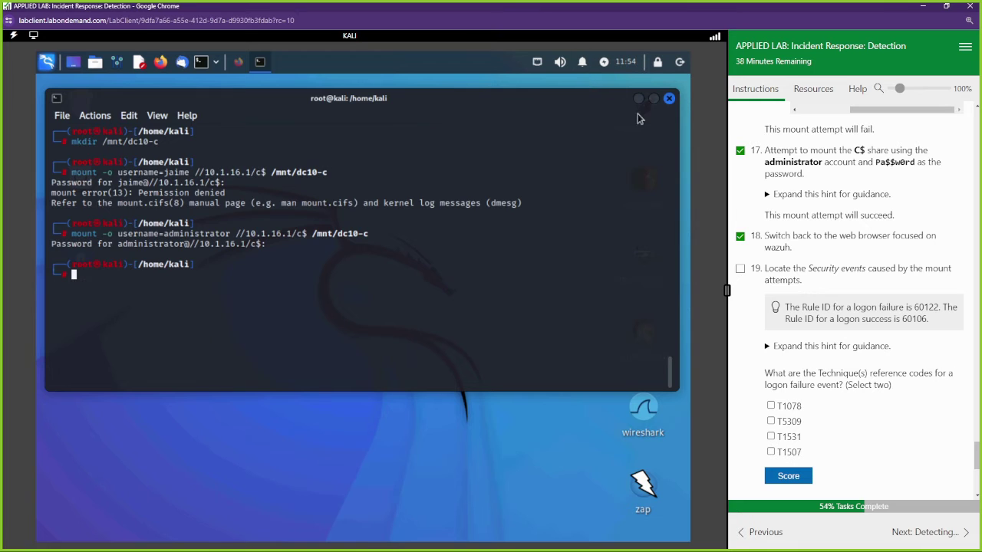
- Return to Wazuh in Firefox and refresh the rule 60122 logon-failure search
left_click(636, 100)
left_click(234, 66)
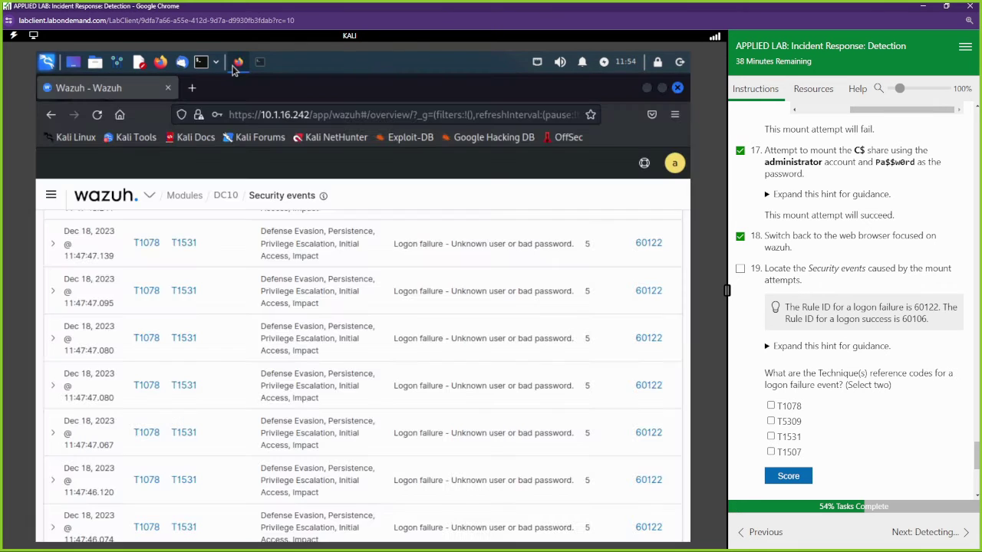
scroll(404, 228, "up", 10)
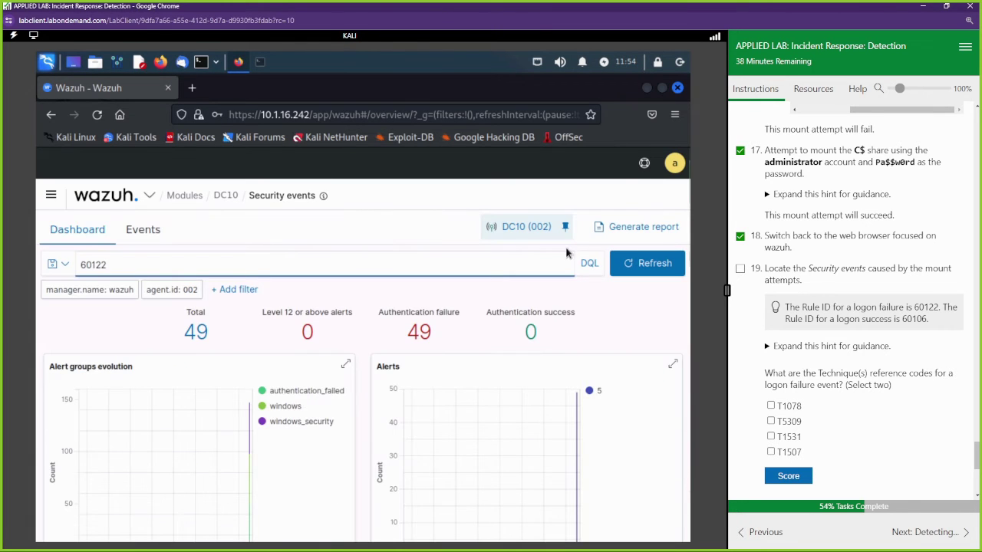
left_click(634, 262)
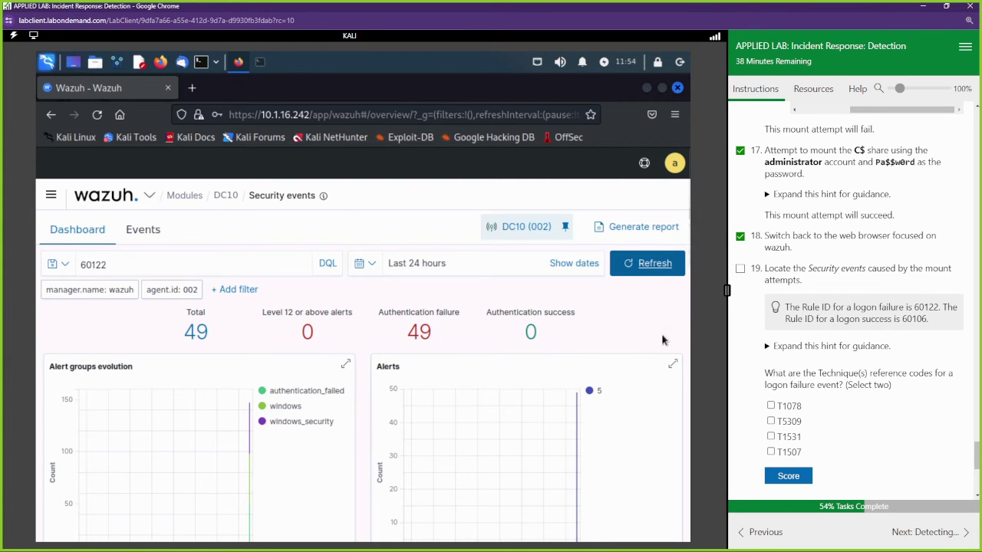
double_click(927, 307)
left_click(230, 263)
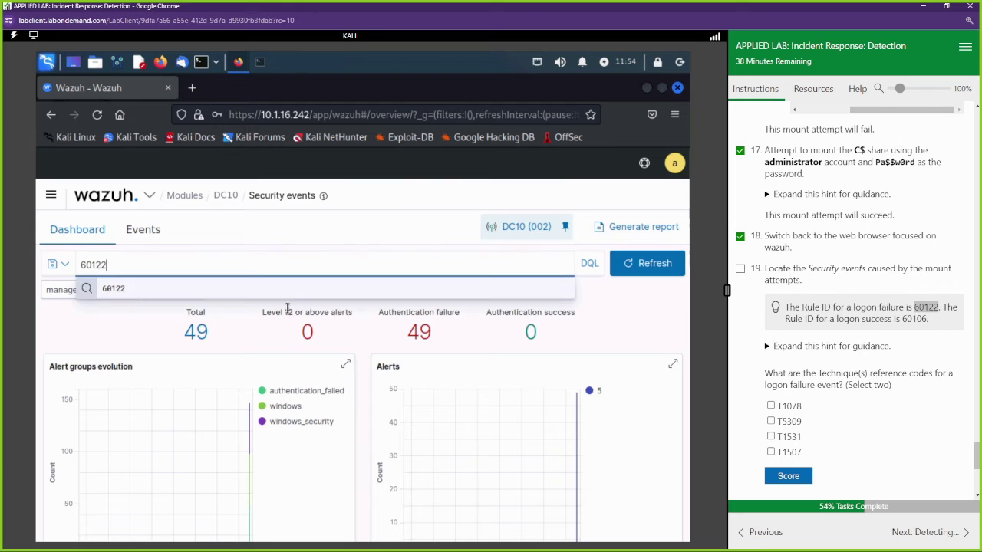
scroll(289, 314, "down", 10)
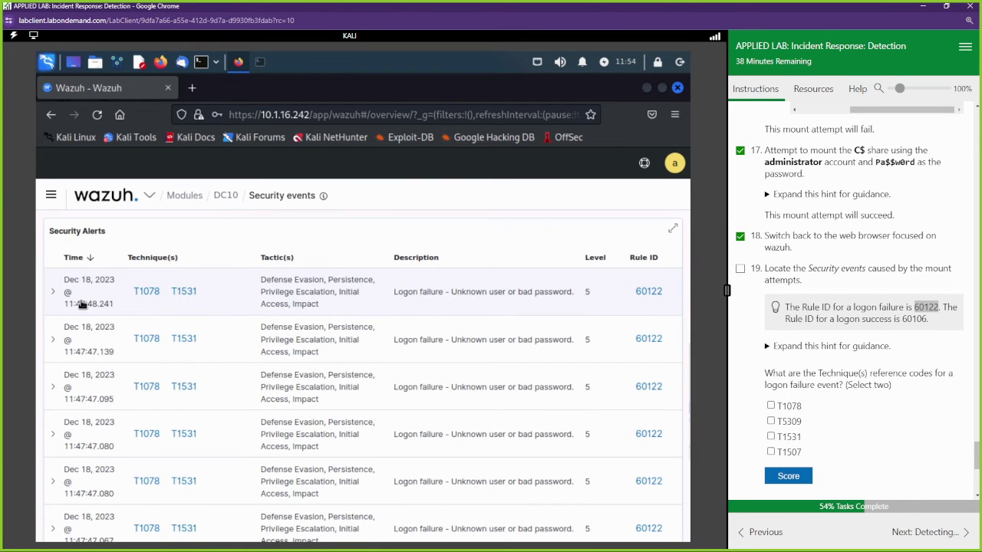
- Show the newest 60122 alert's JSON, noting workstation kali and source IP 10.1.16.66
left_click(52, 295)
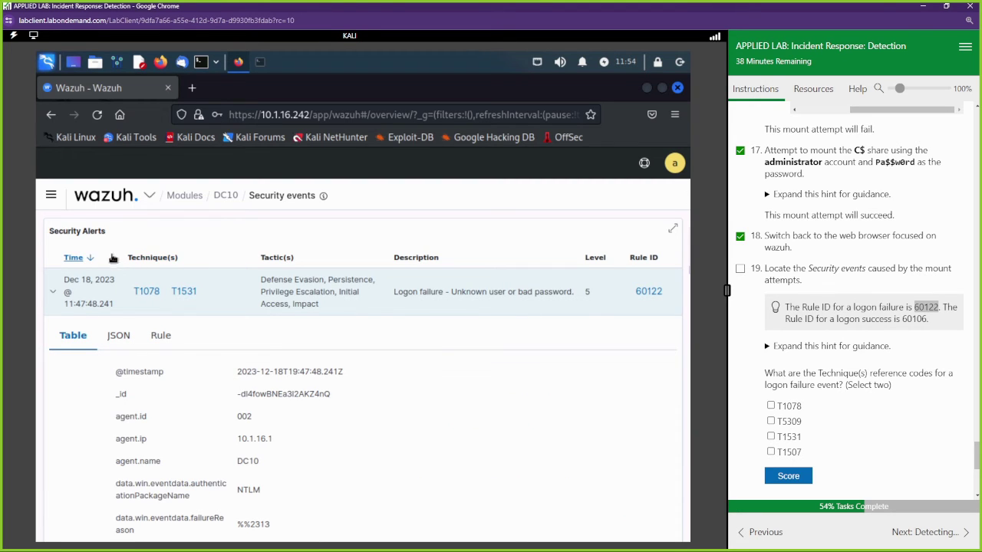
left_click(119, 336)
scroll(235, 315, "down", 3)
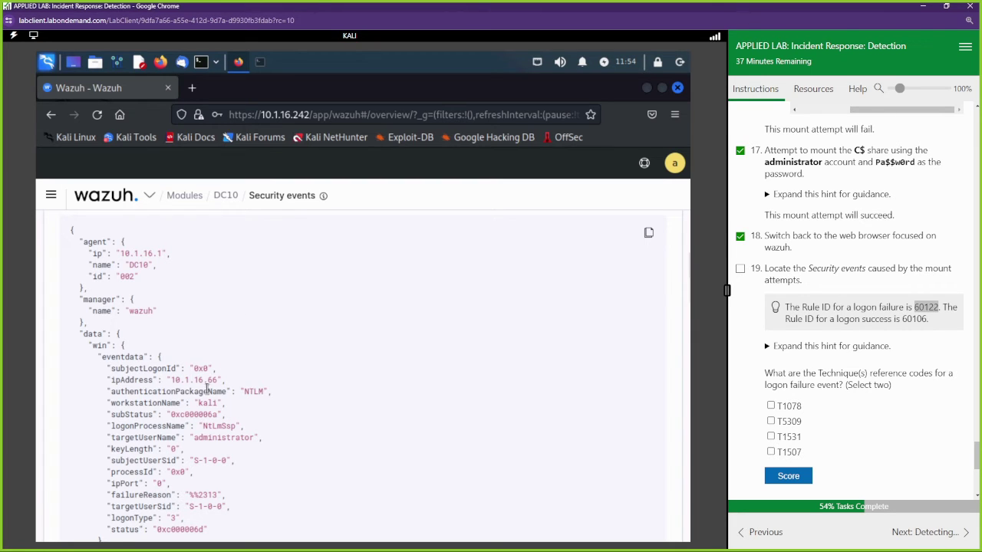
double_click(209, 403)
left_click_drag(219, 379, 171, 380)
left_click_drag(135, 254, 156, 266)
scroll(175, 270, "down", 3)
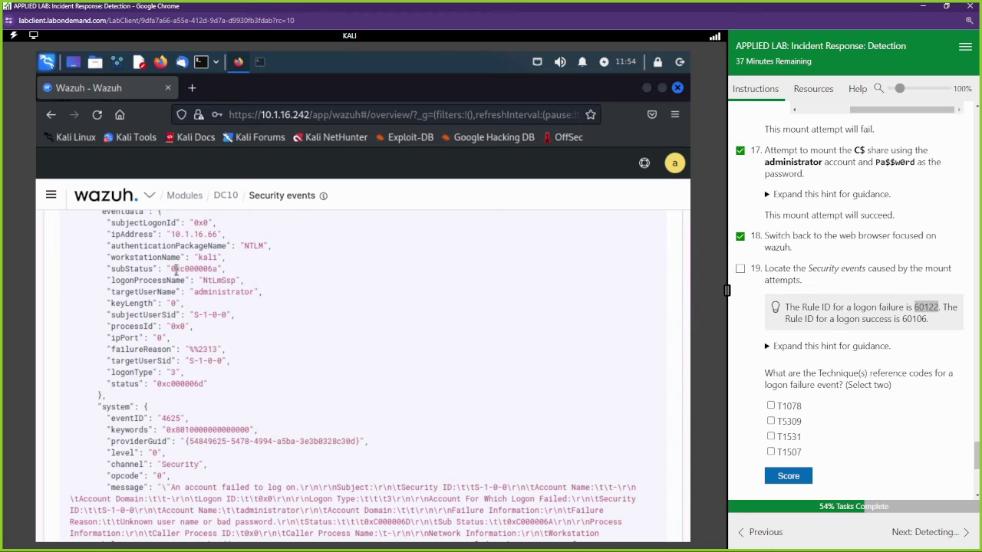
scroll(195, 280, "up", 10)
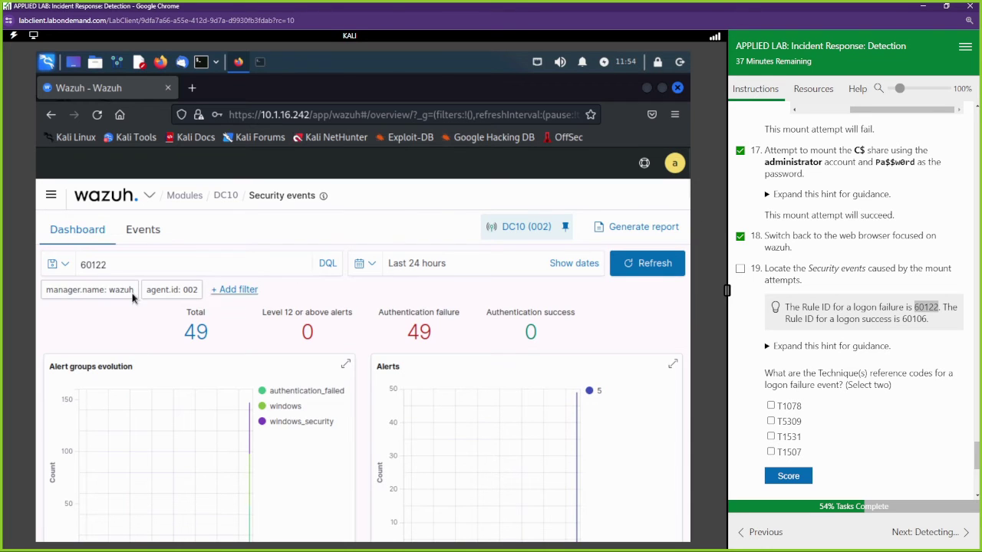
- Change the Wazuh search query from 60122 to 60106 and run it
left_click(134, 264)
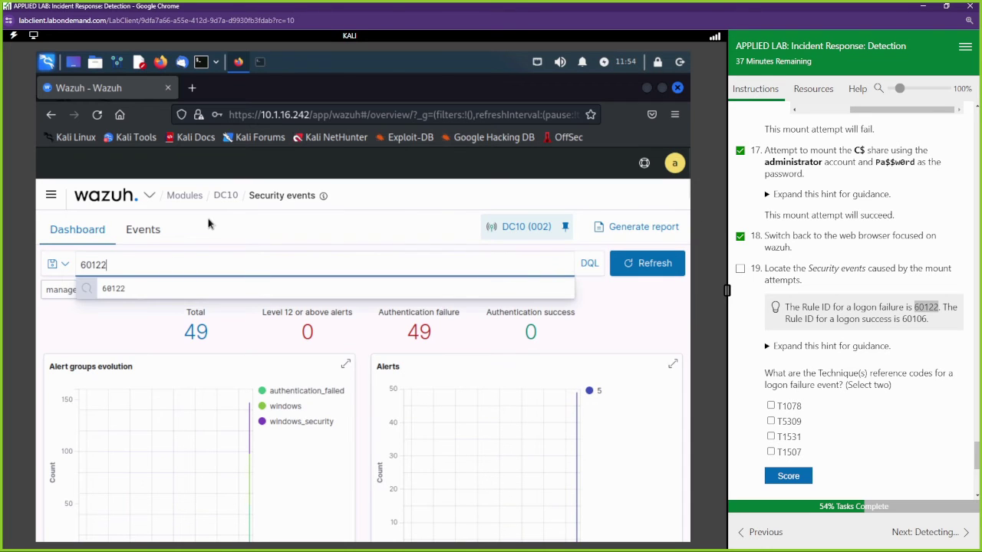
key("BackSpace")
key("BackSpace")
key("BackSpace")
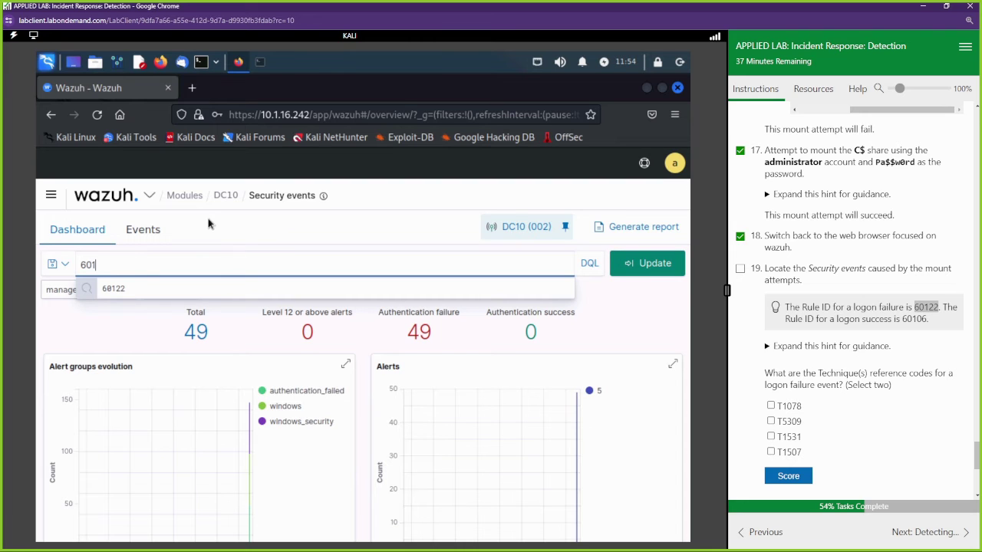
type("106")
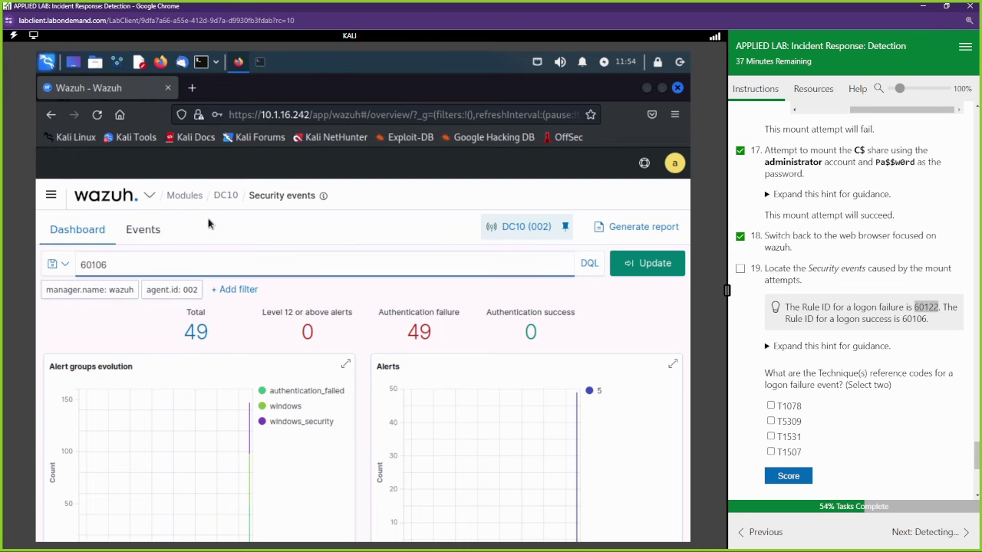
key("Return")
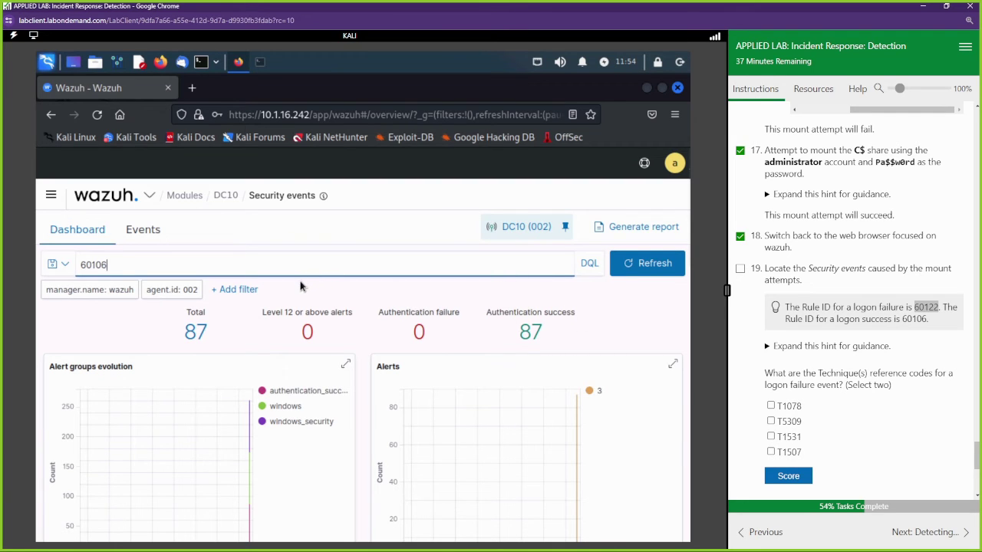
scroll(300, 285, "down", 10)
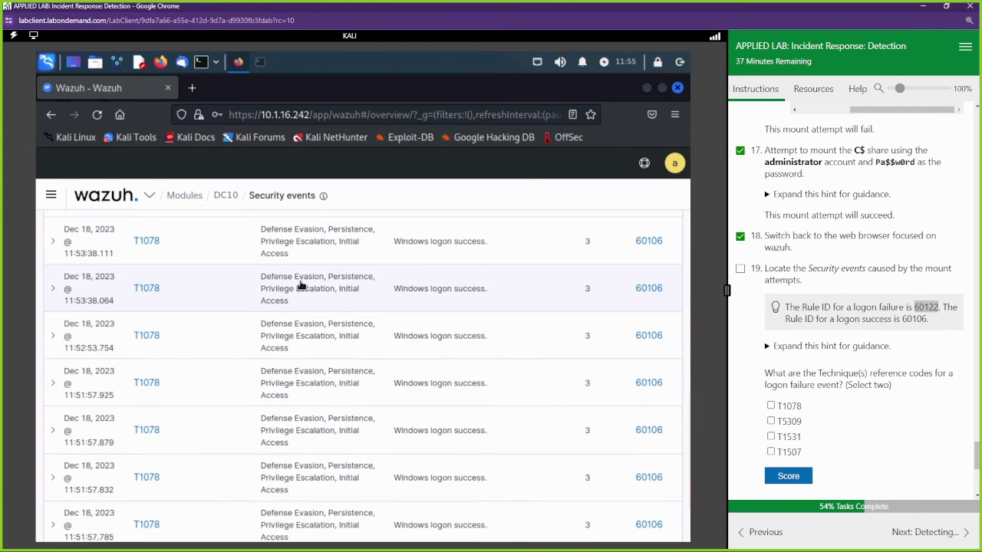
scroll(300, 285, "up", 5)
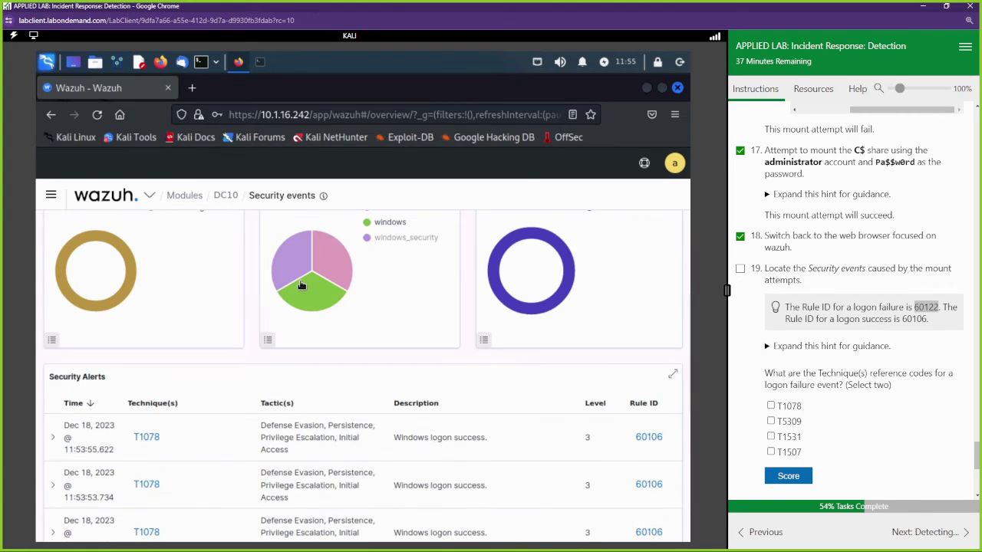
- Show the newest 60106 alert's JSON, confirming Kerberos authentication, and tick lab task 19
left_click(52, 439)
scroll(142, 428, "down", 2)
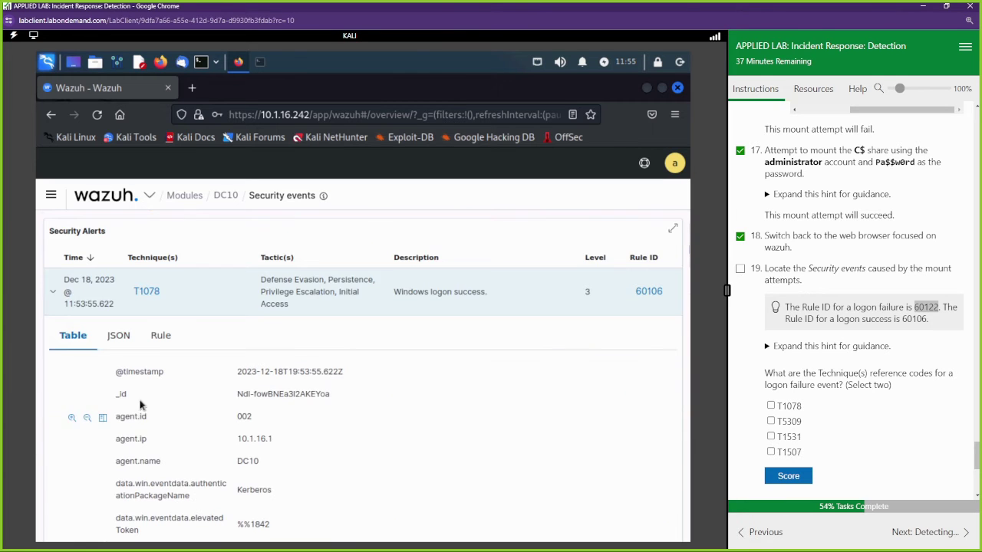
left_click(119, 337)
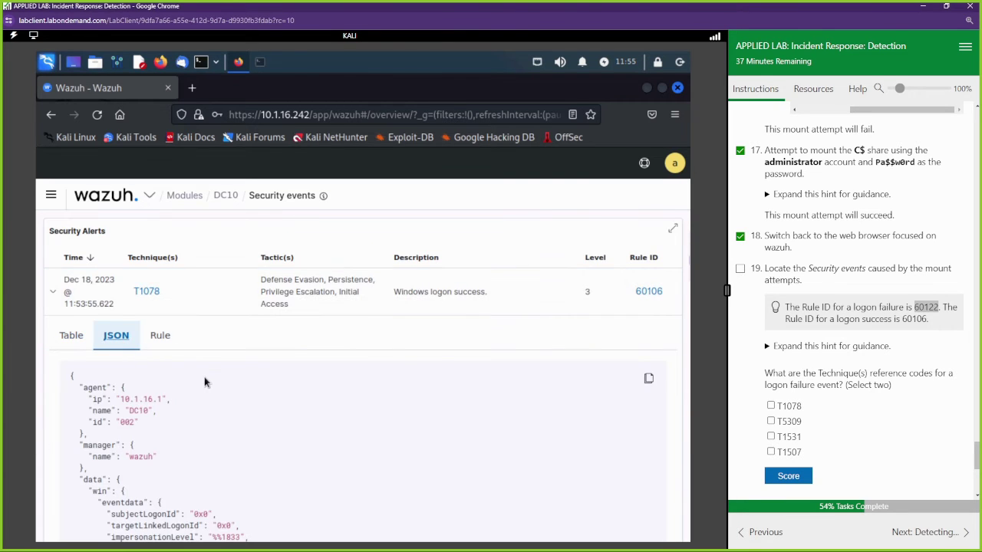
scroll(207, 384, "down", 2)
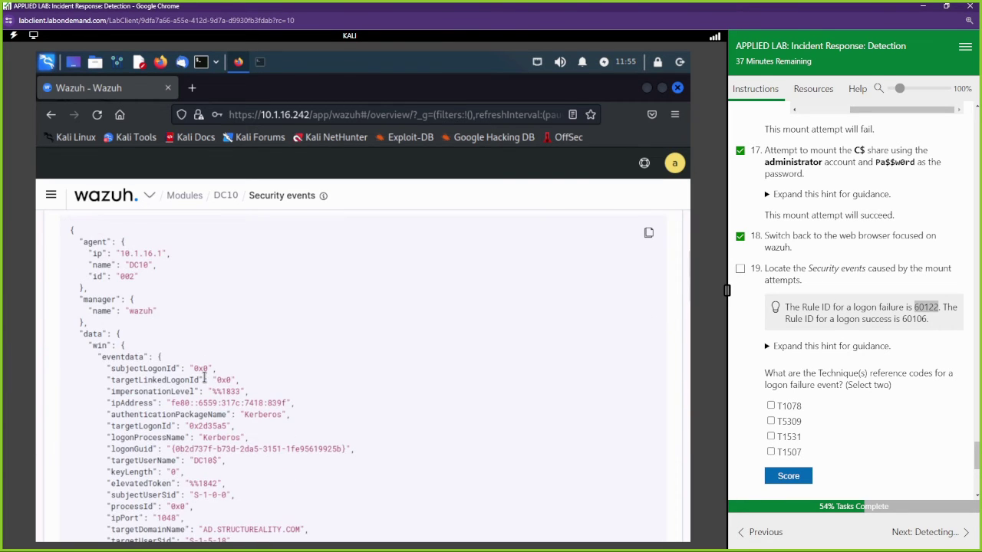
double_click(268, 415)
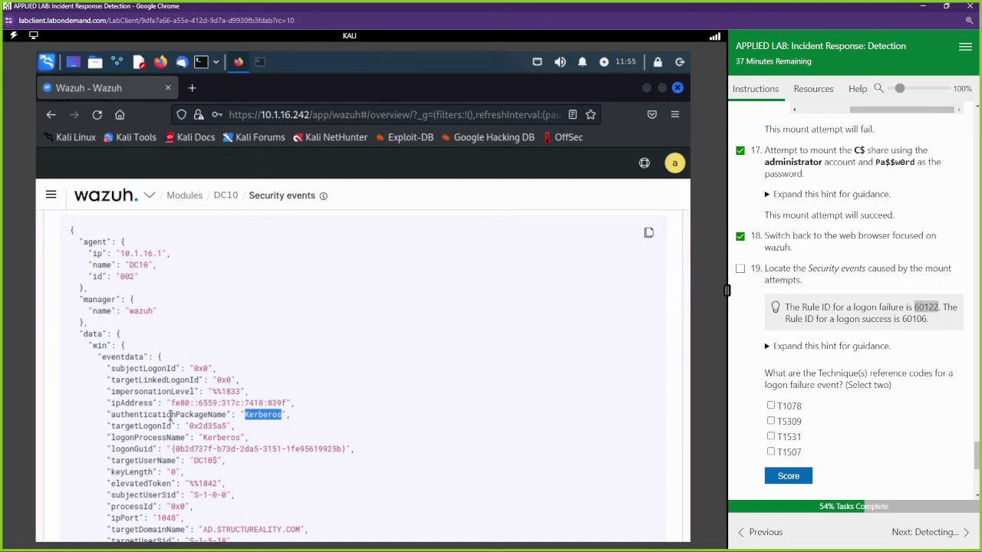
scroll(170, 416, "down", 2)
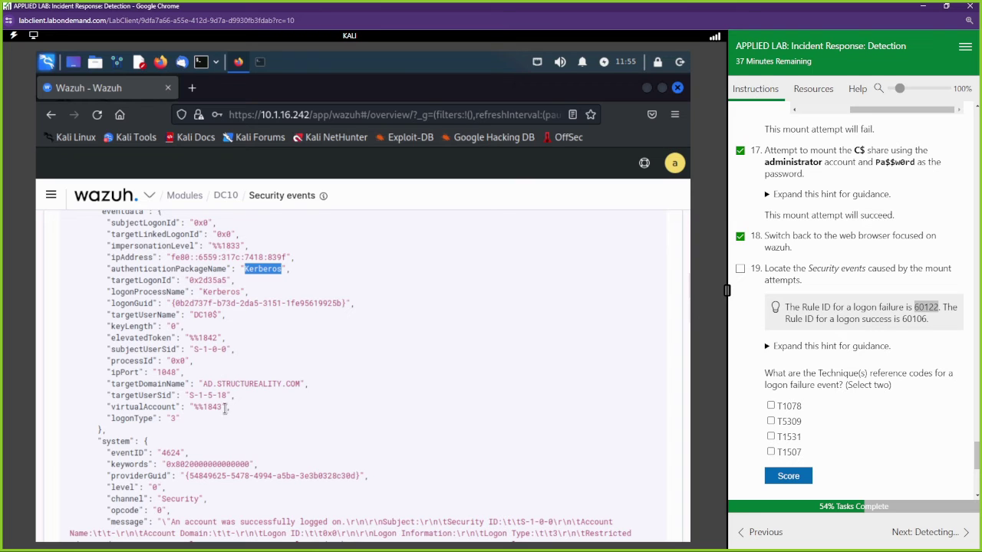
scroll(237, 434, "down", 2)
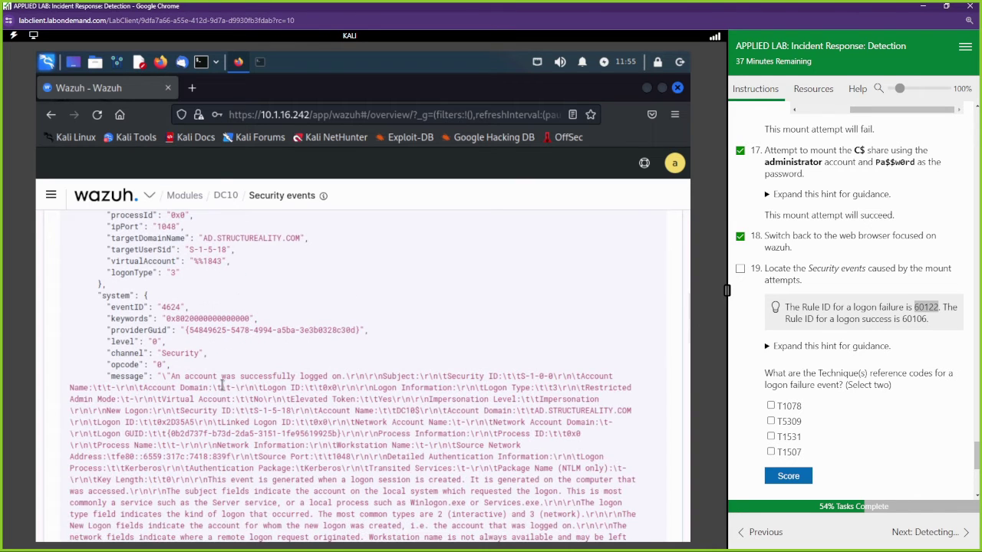
left_click_drag(267, 372, 301, 371)
scroll(236, 404, "up", 8)
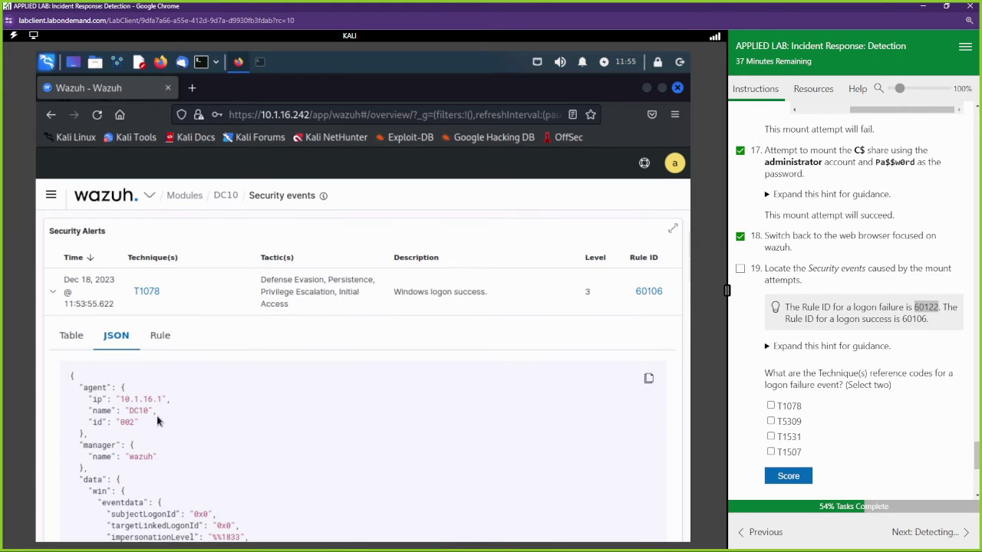
left_click_drag(153, 426, 135, 399)
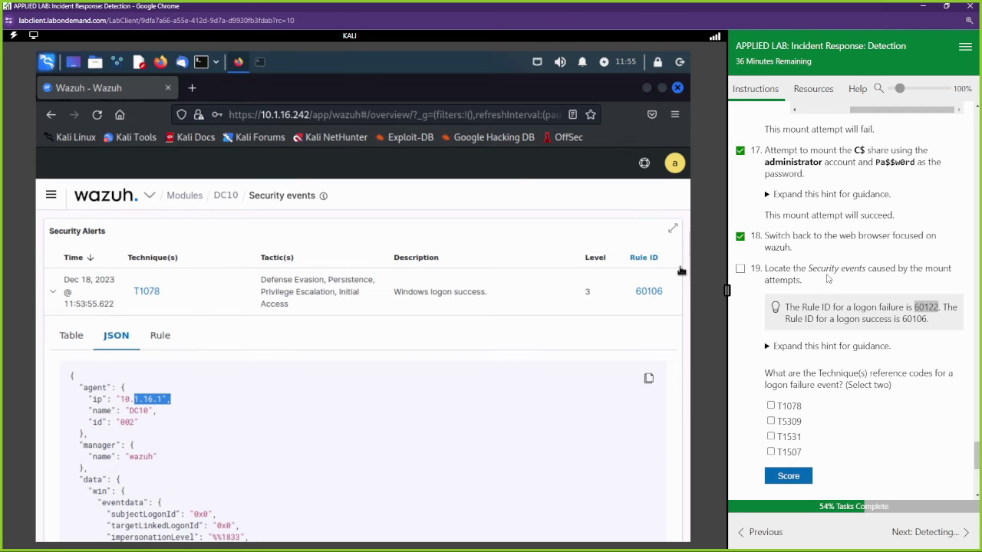
left_click(740, 269)
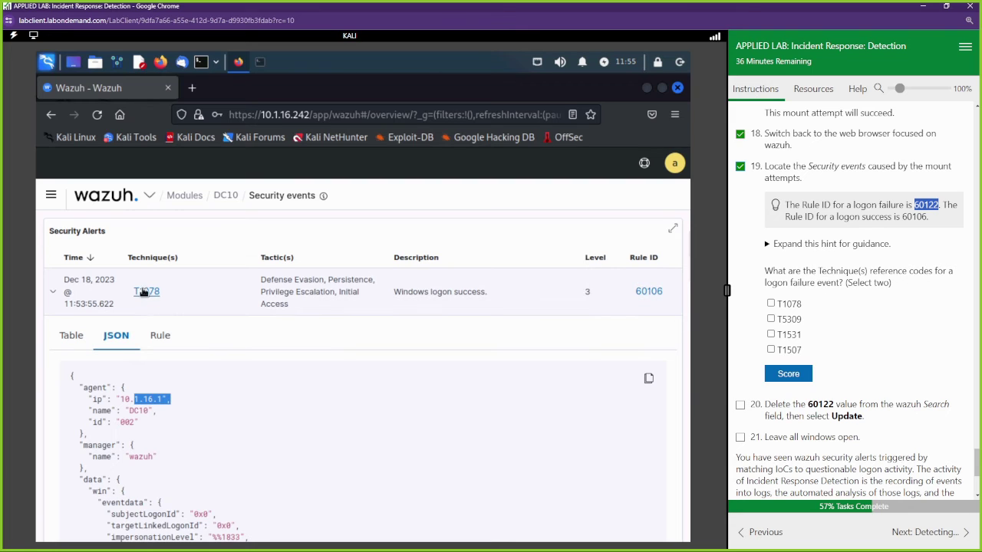
- Tick T1078 as a logon-failure technique answer and view, then close, its MITRE details
left_click(52, 303)
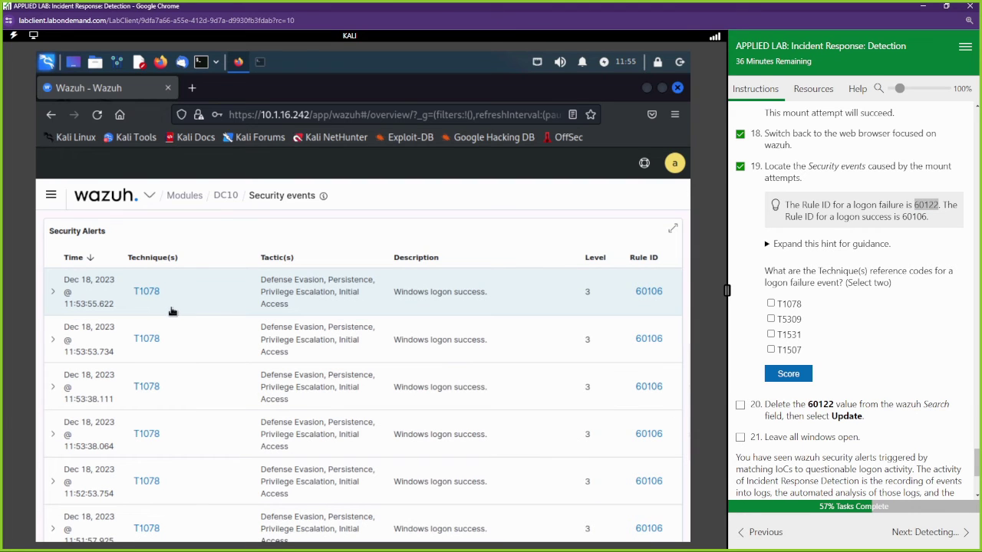
left_click(771, 304)
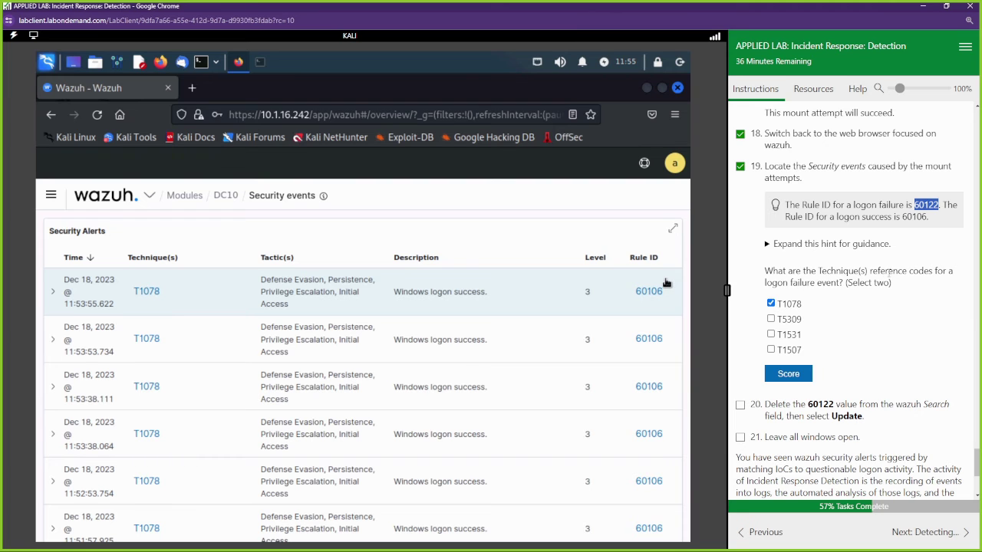
scroll(281, 367, "up", 2)
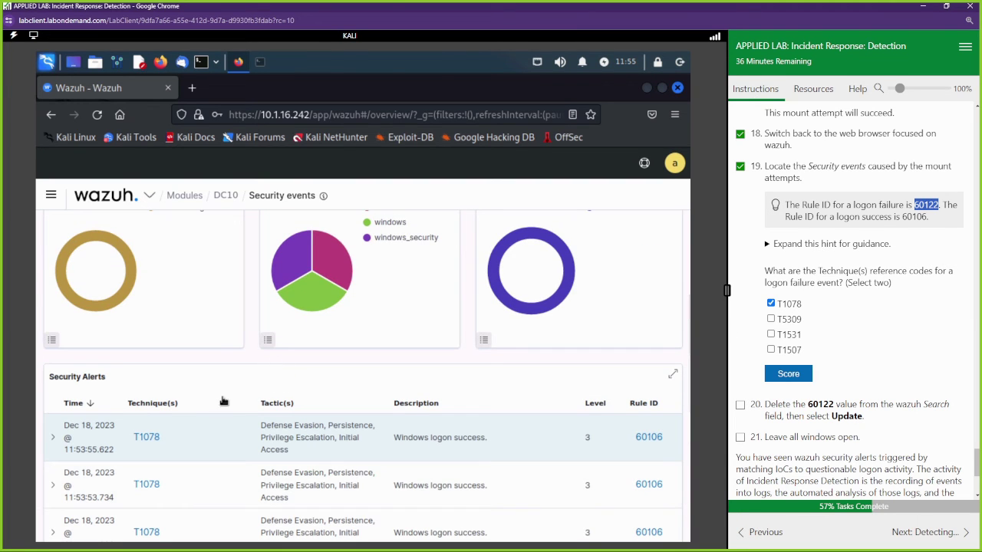
left_click(146, 438)
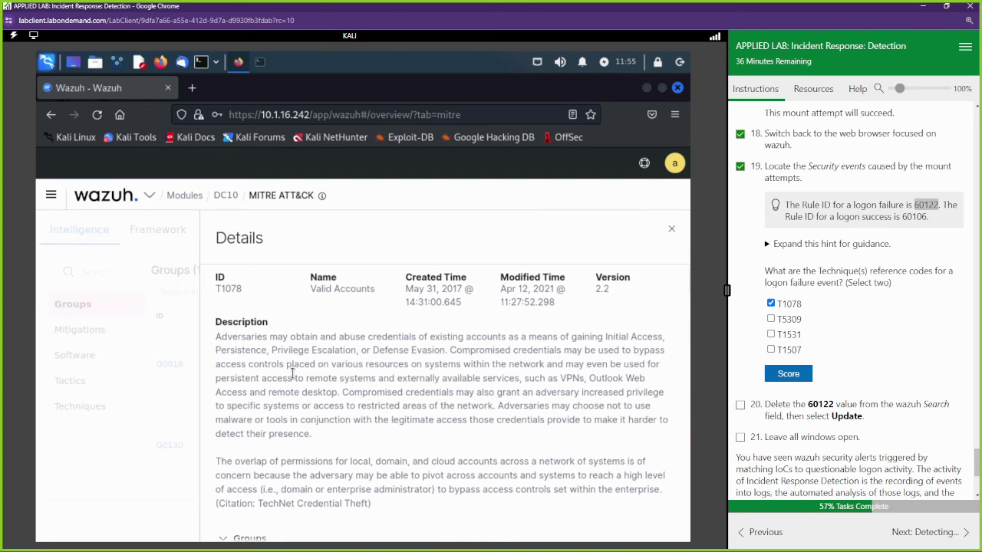
left_click(153, 338)
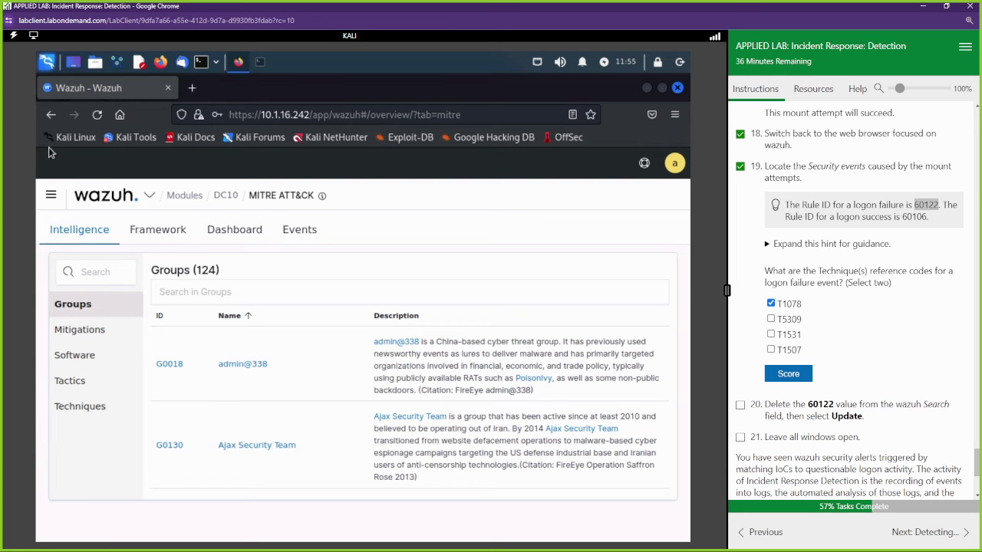
- Go back to the Wazuh Home modules overview and reopen Security events
left_click(49, 121)
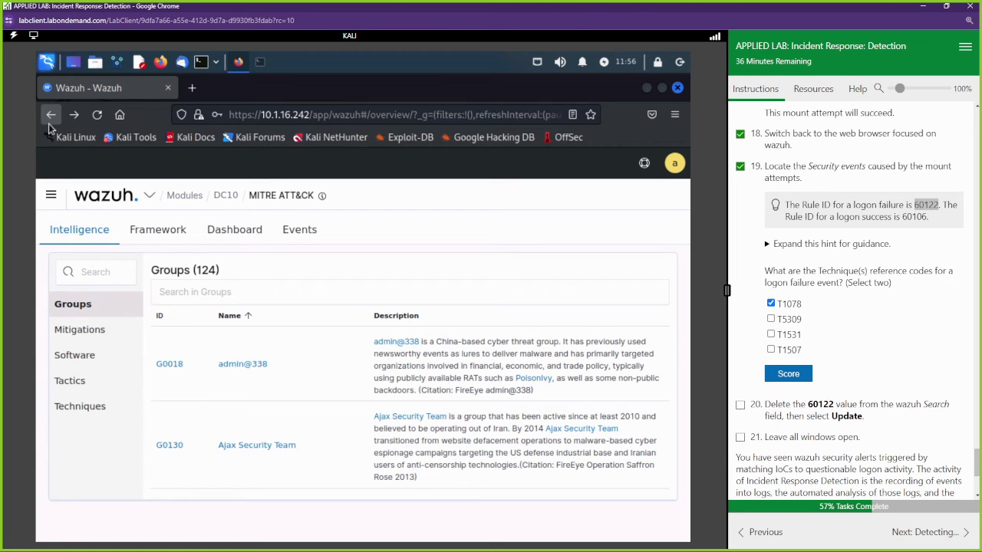
left_click(55, 201)
left_click(57, 204)
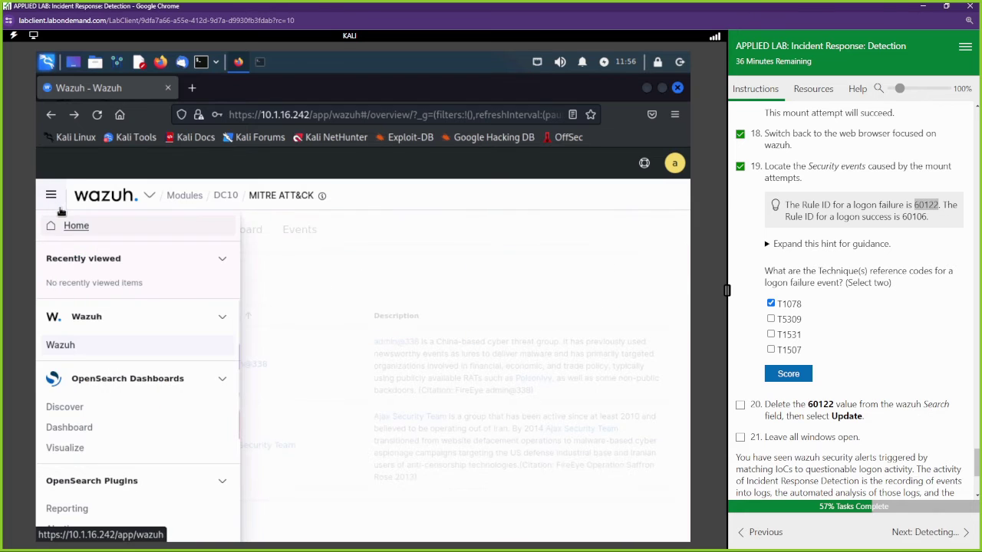
left_click(67, 229)
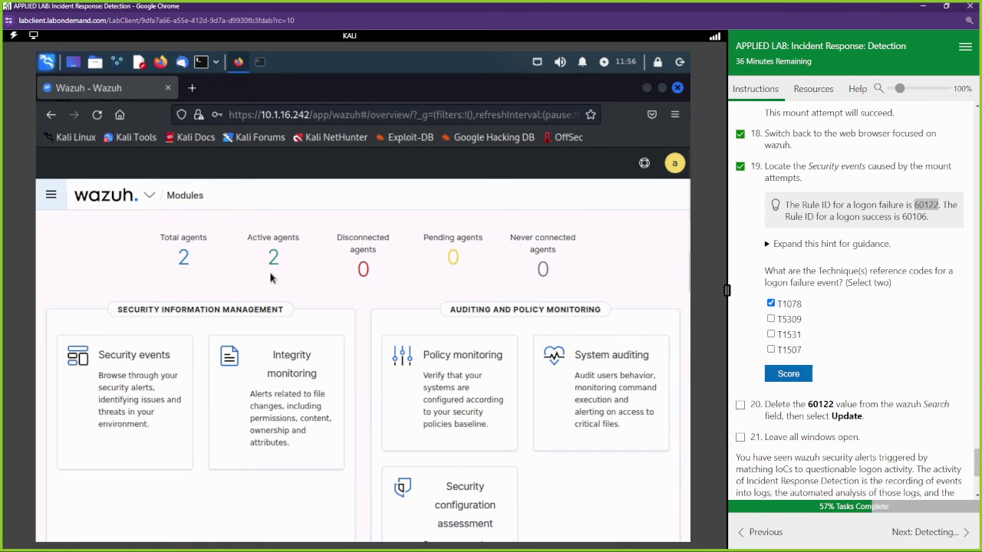
left_click(134, 359)
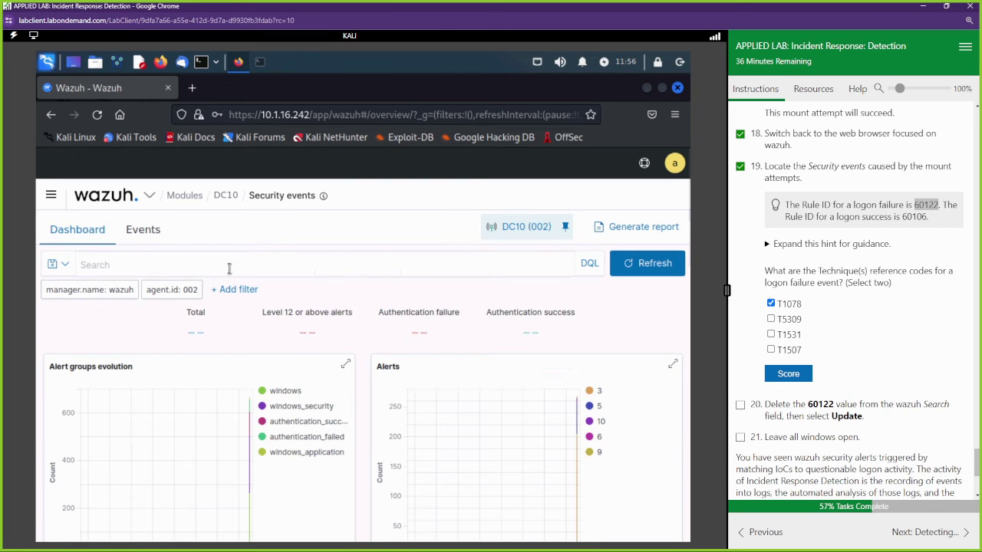
- Filter alerts to rule 60122 and score techniques T1078 and T1531 as the answer
left_click(229, 268)
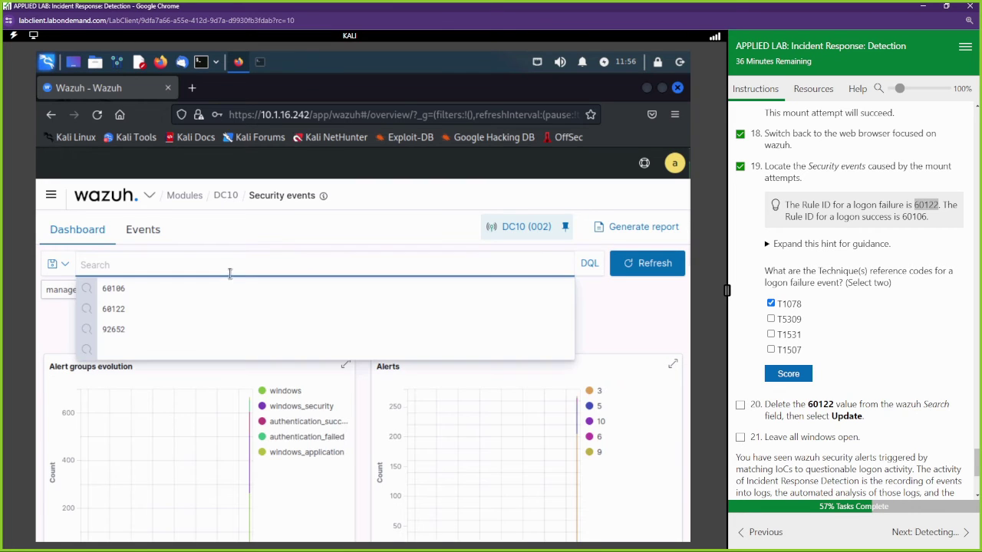
left_click(140, 309)
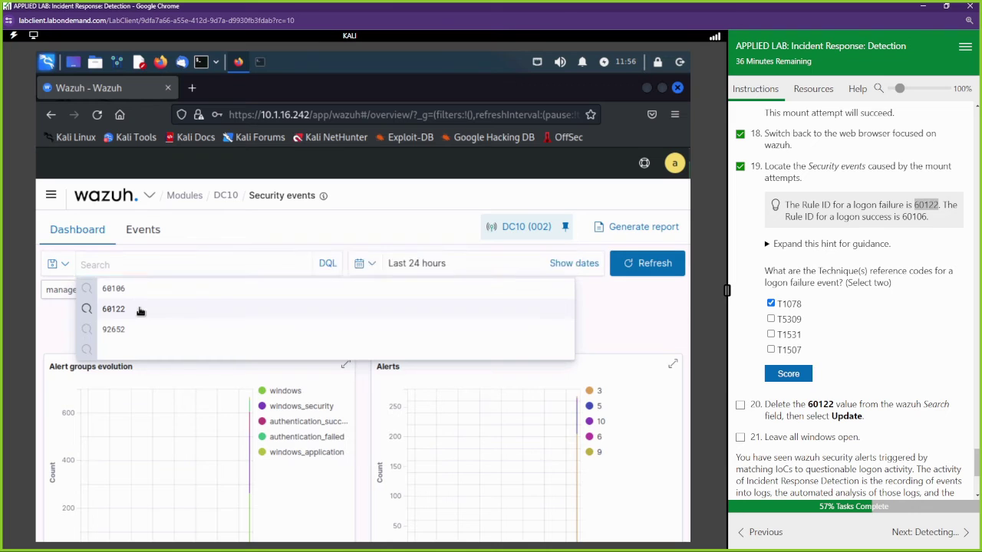
scroll(383, 359, "down", 10)
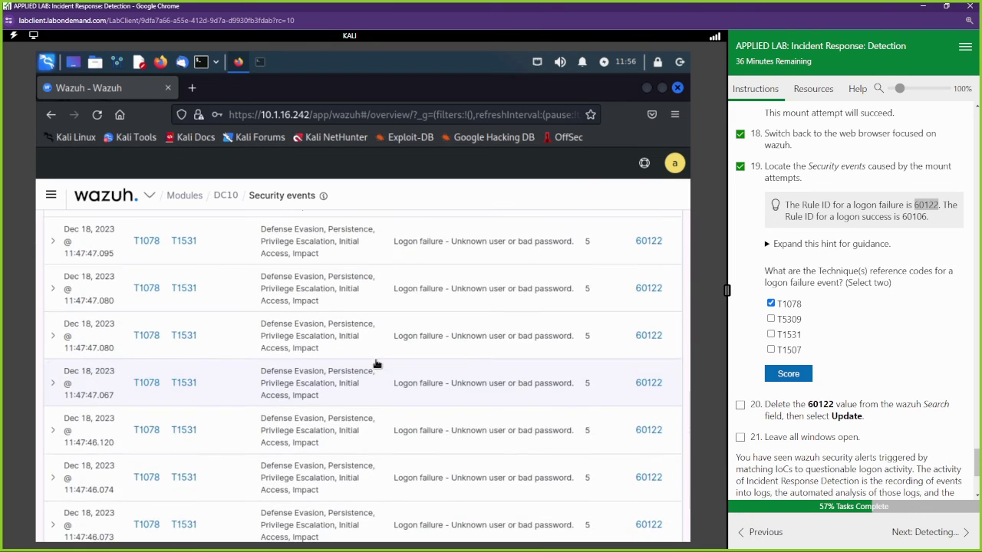
scroll(332, 370, "up", 5)
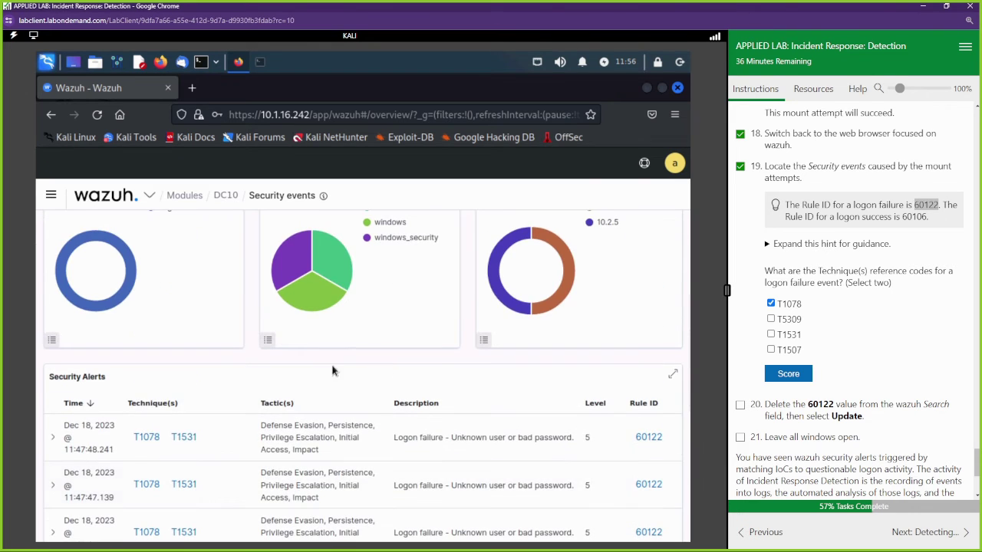
left_click(771, 335)
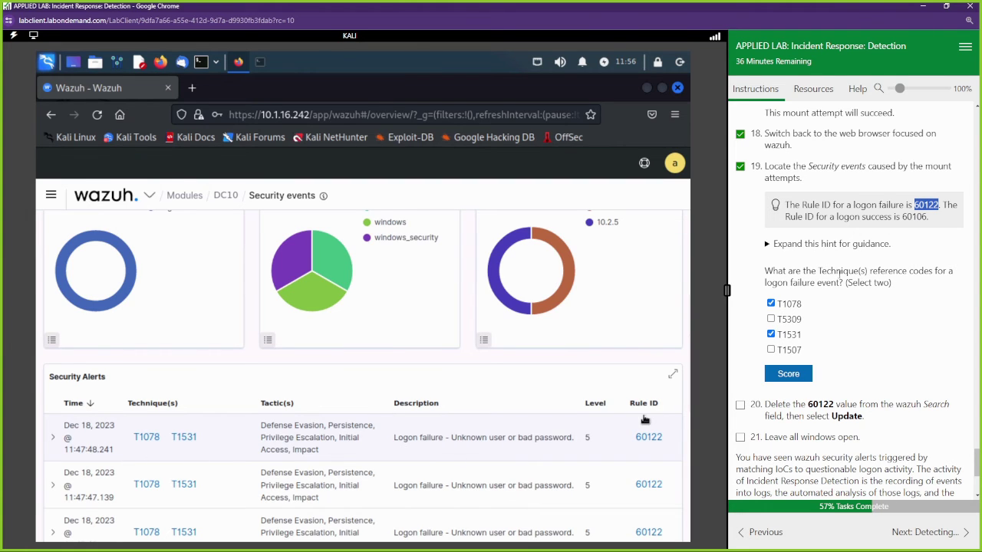
left_click(789, 378)
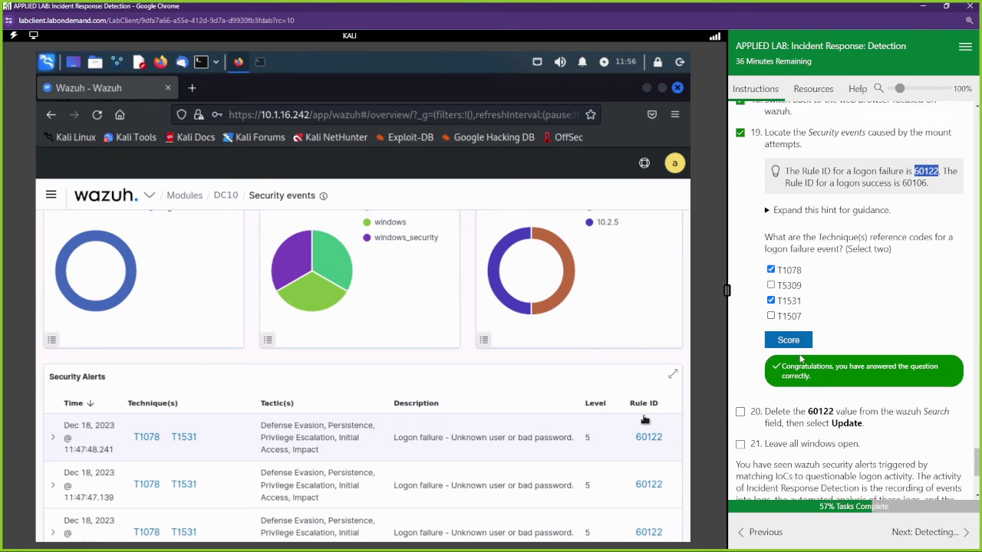
- Mark lab steps 20 and 21 and the last check-your-work item done
scroll(777, 366, "down", 1)
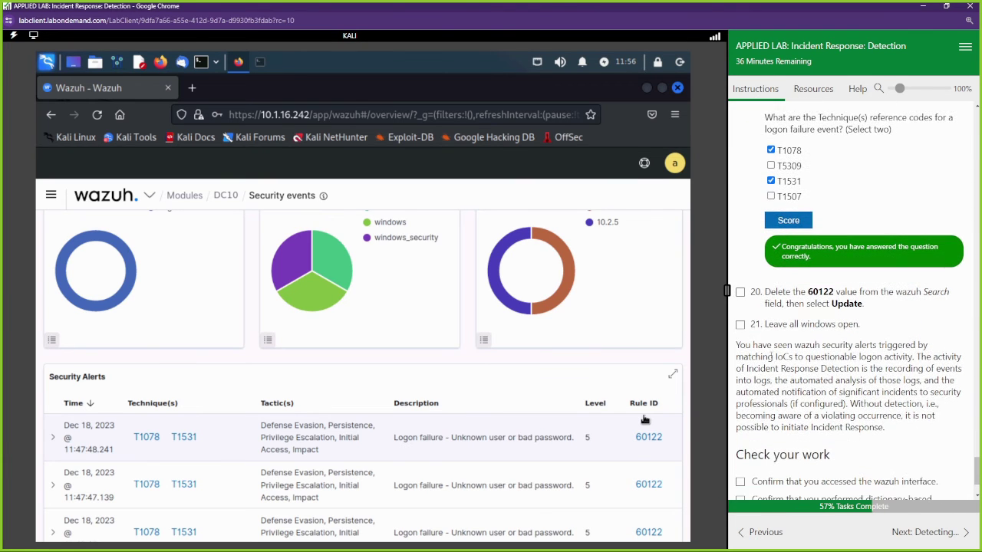
left_click(740, 324)
scroll(755, 340, "down", 2)
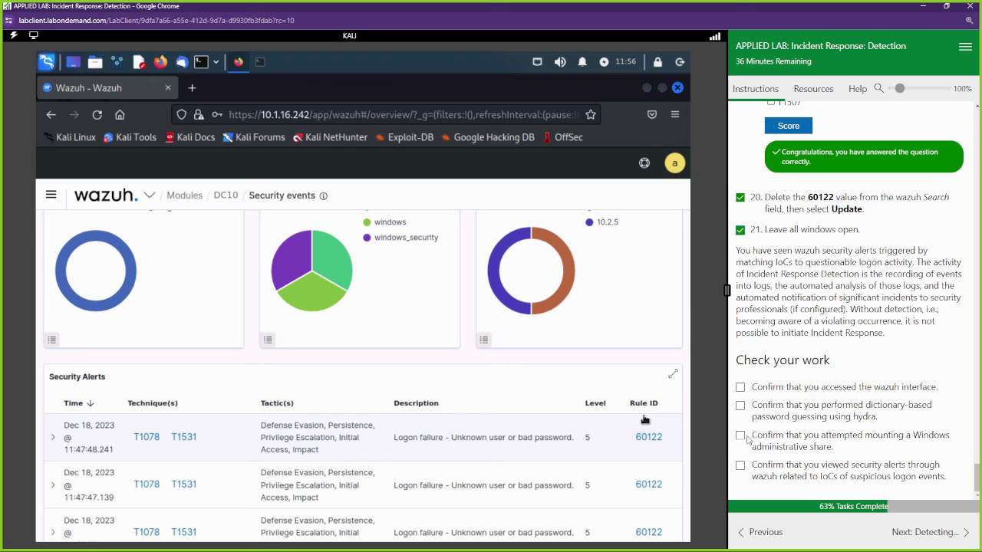
left_click(740, 465)
scroll(595, 402, "up", 5)
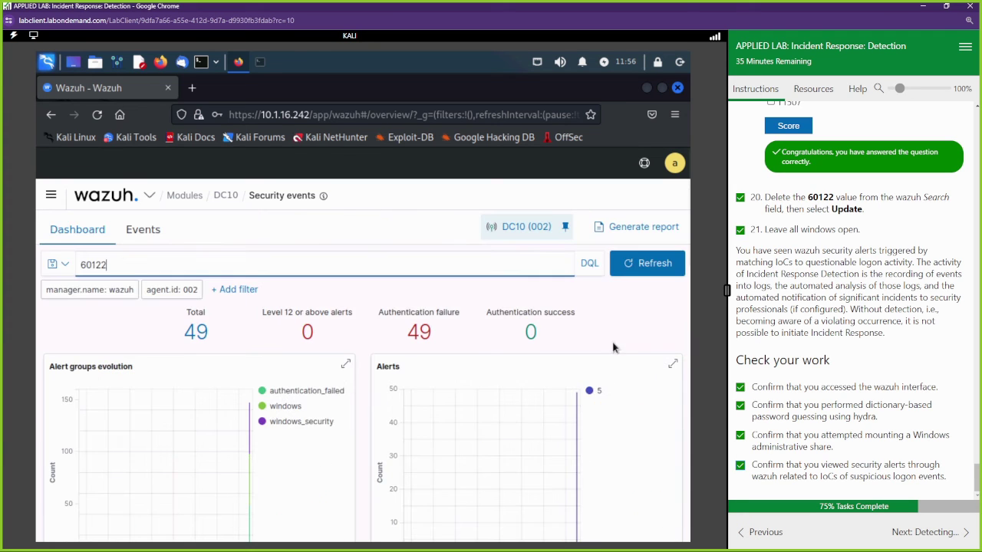
- Refresh the dashboard and delete 60122 from the search query
left_click(621, 273)
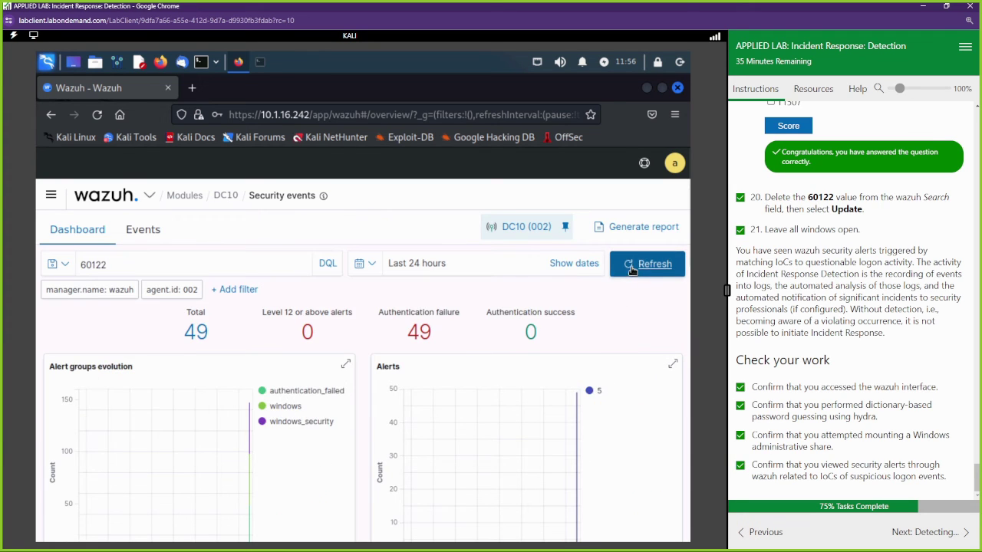
left_click(268, 265)
key("BackSpace")
key("BackSpace")
key("BackSpace")
key("BackSpace")
key("BackSpace")
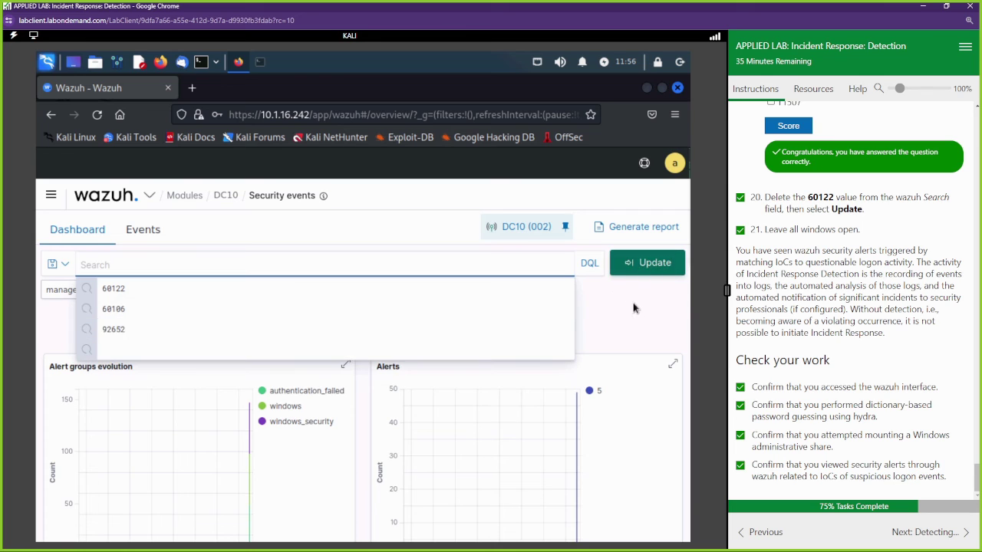
left_click(633, 308)
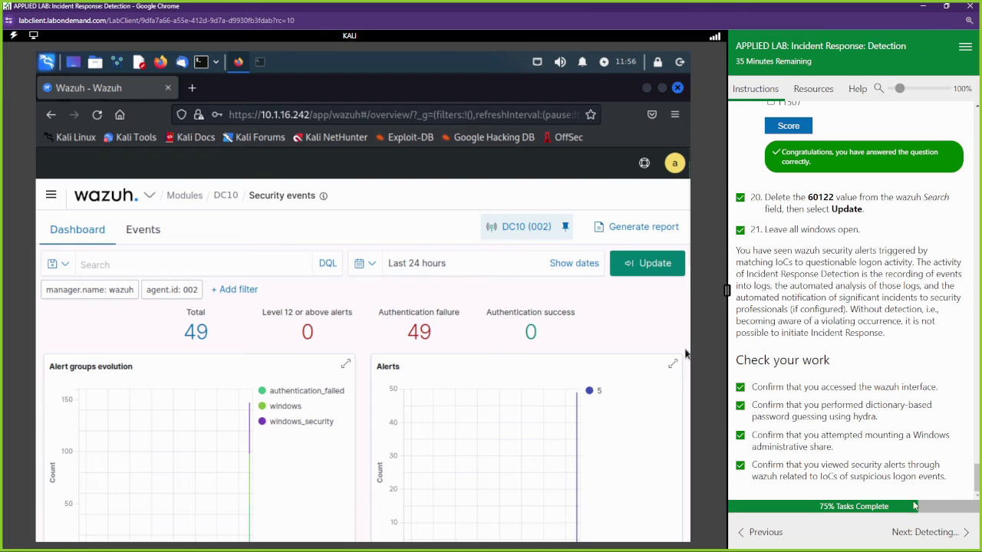
- Advance to 'Detecting anti-forensics with wazuh' and switch the lab view to DC10
left_click(943, 540)
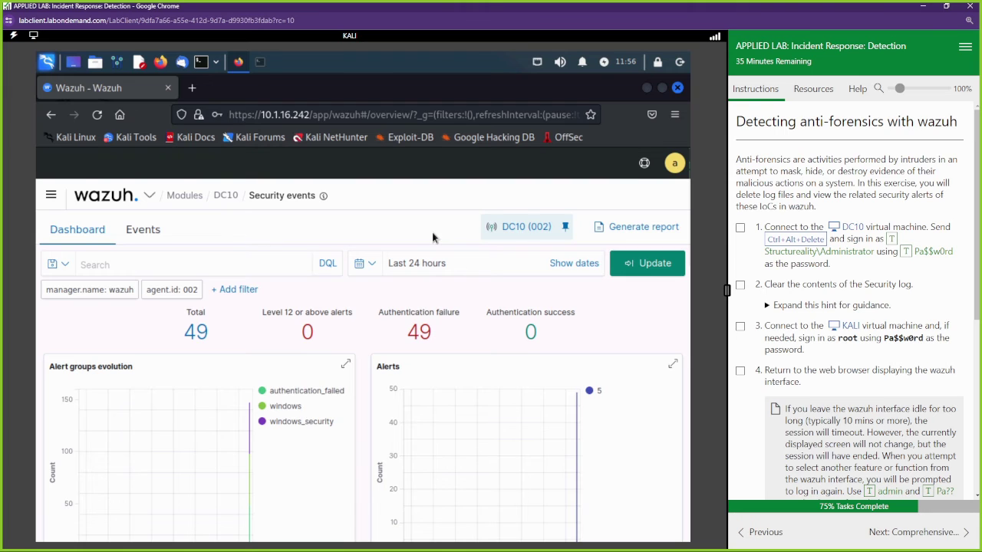
left_click(848, 228)
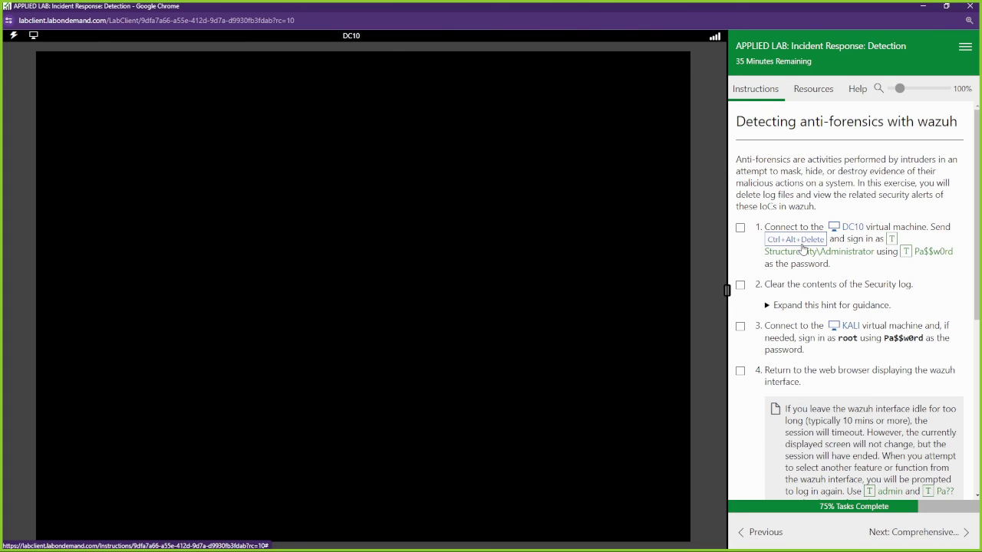
scroll(803, 248, "down", 4)
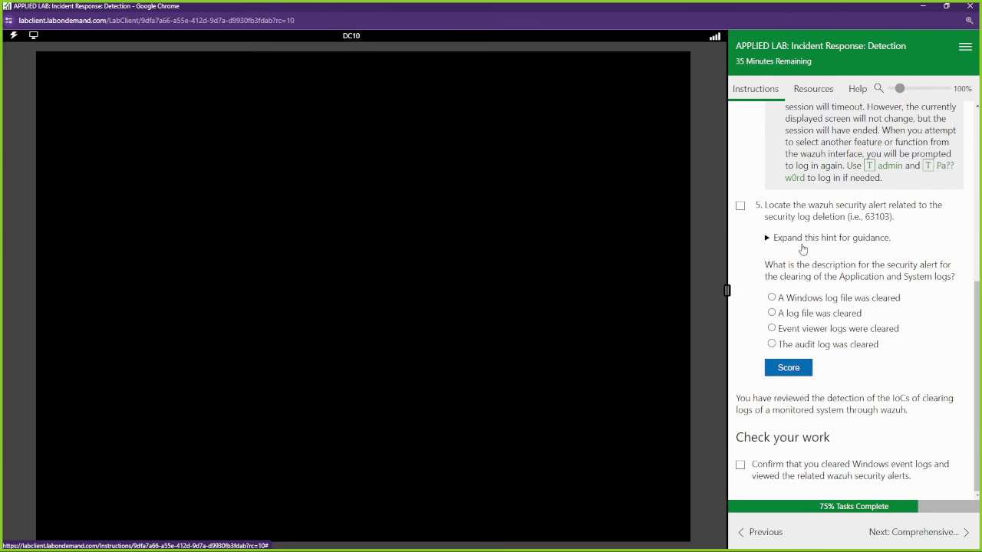
scroll(803, 248, "up", 3)
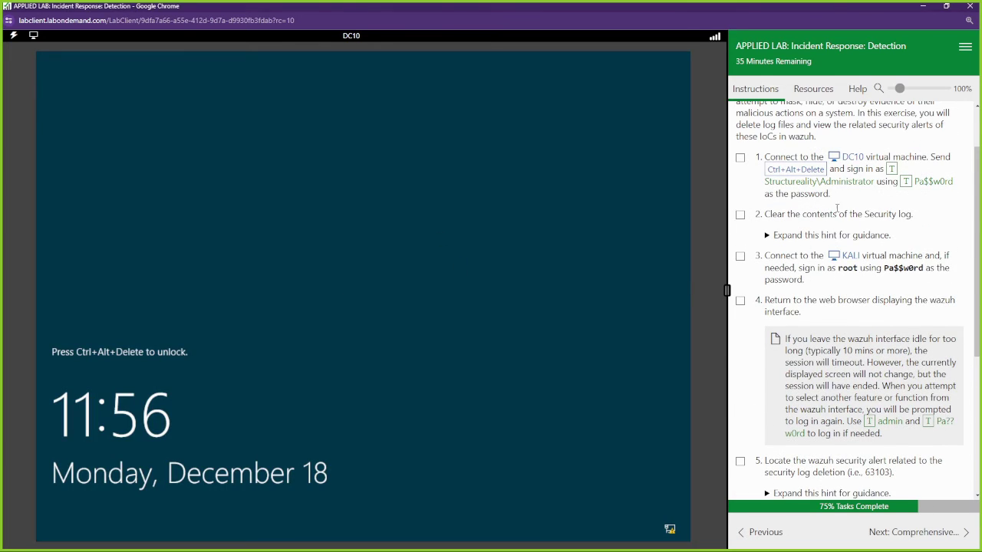
- Sign in to DC10 as Administrator using the password type-in
left_click(807, 170)
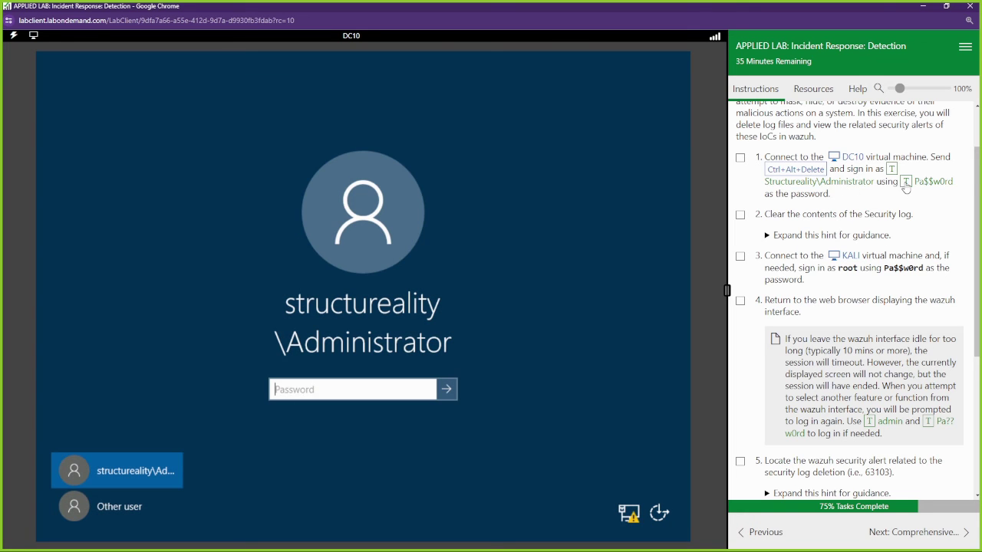
left_click(906, 186)
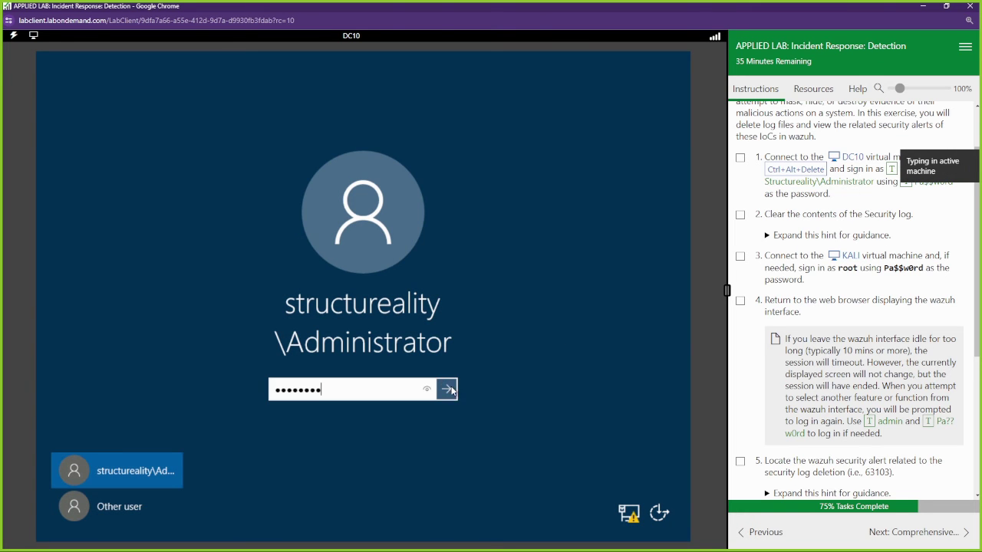
scroll(736, 322, "down", 5)
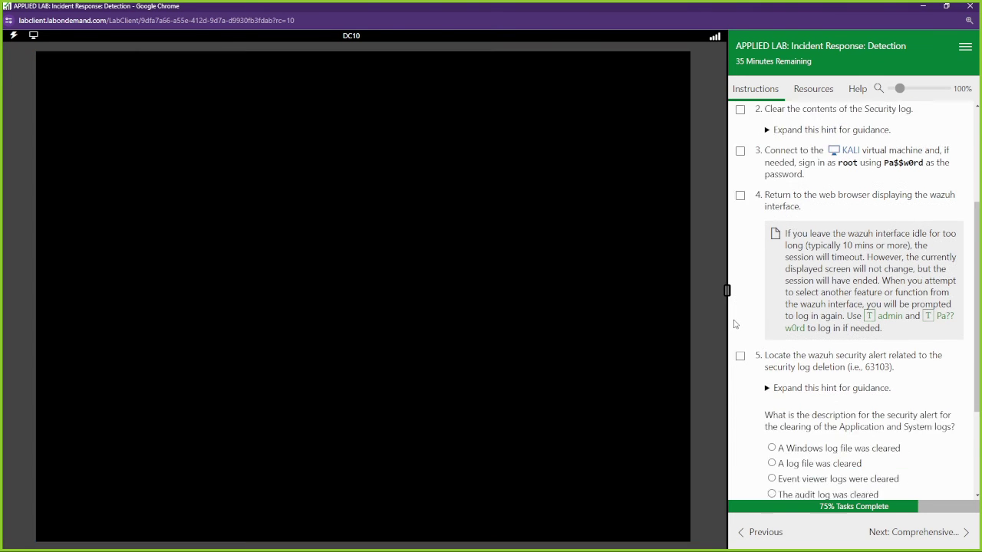
scroll(756, 347, "up", 3)
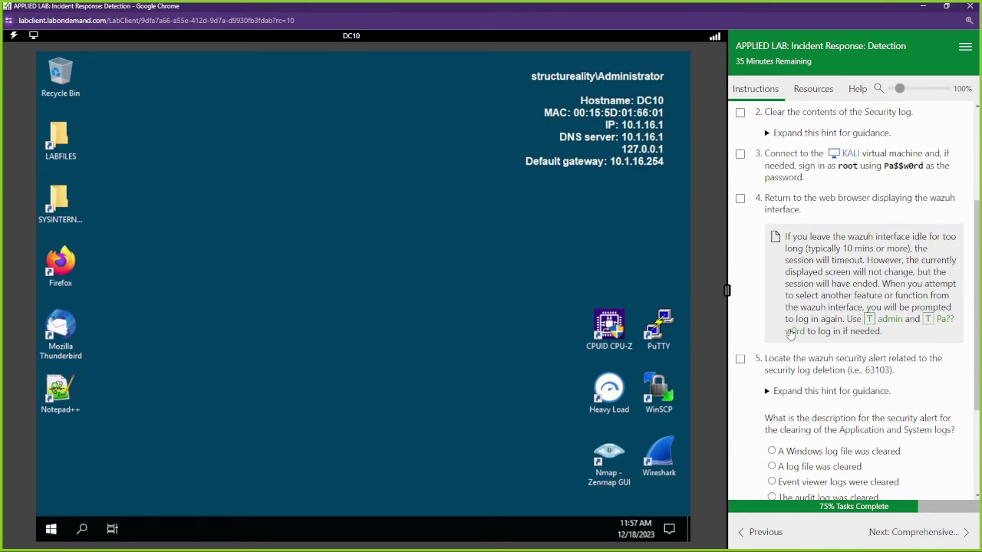
scroll(815, 215, "up", 4)
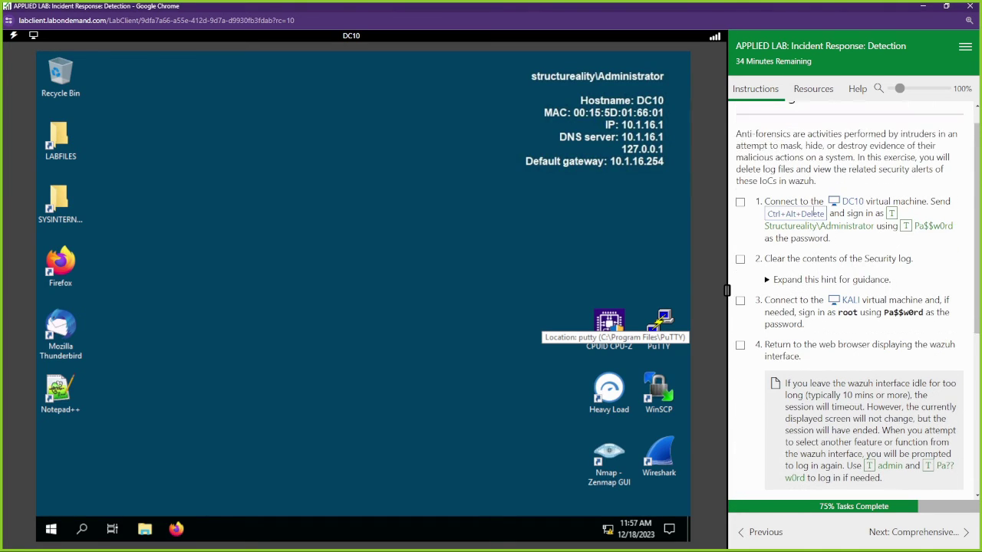
- Search the Start menu for 'event' and launch Event Viewer
left_click(51, 530)
left_click(89, 502)
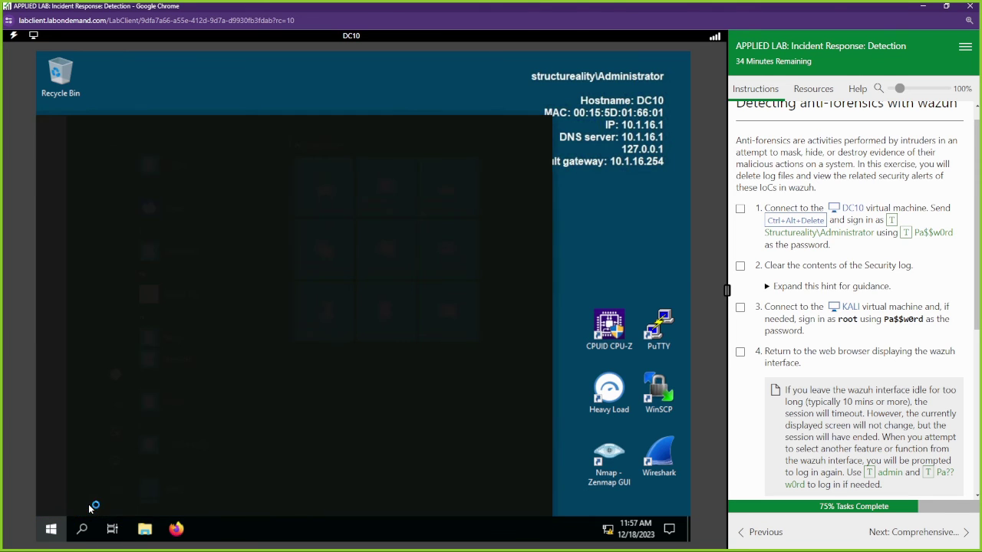
type("event")
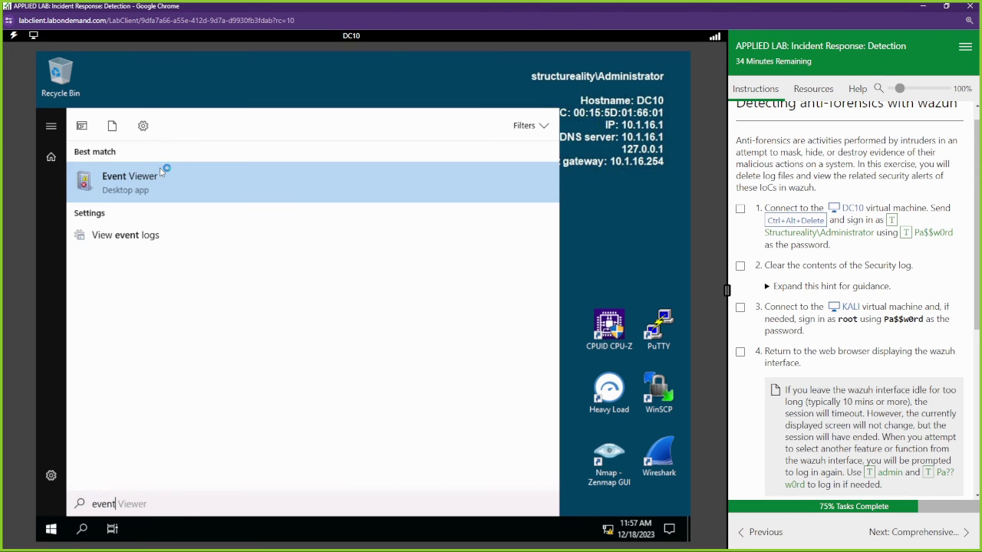
left_click(151, 188)
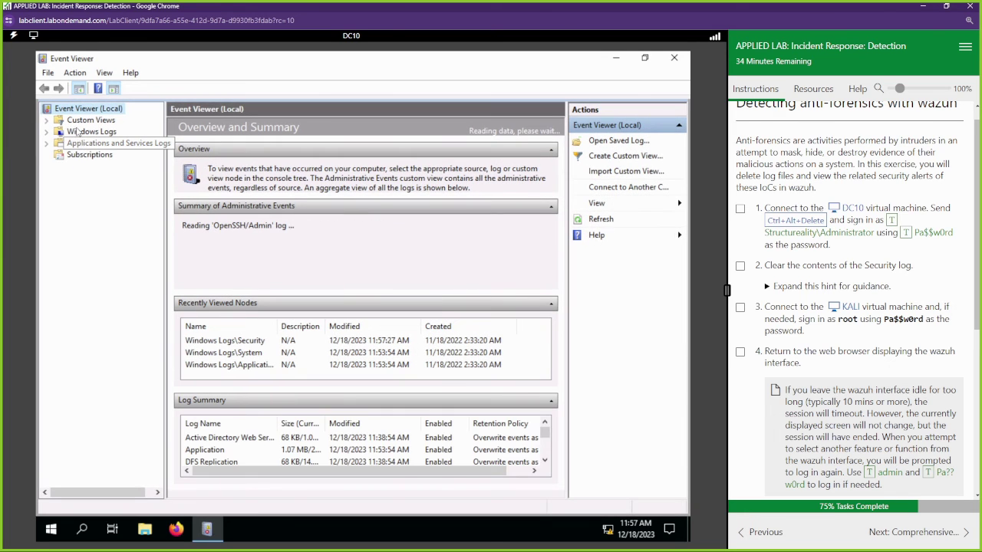
- Clear the Windows Security log without saving, then switch the lab view to KALI
left_click(47, 132)
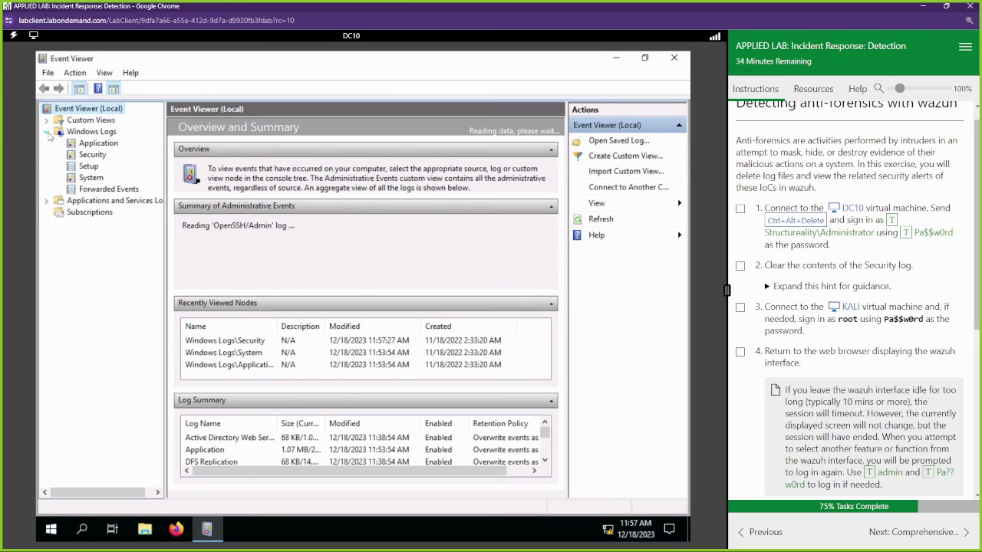
left_click(94, 155)
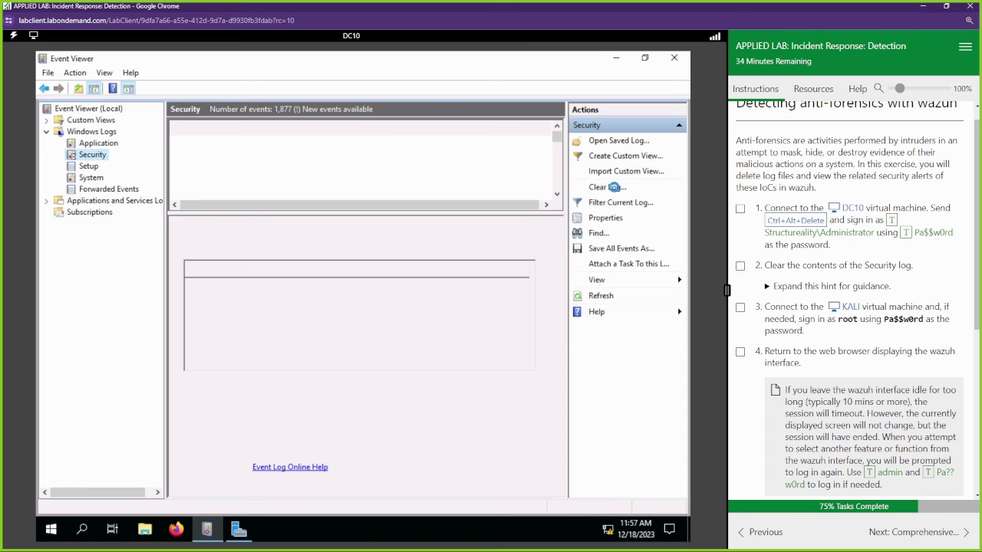
left_click(614, 187)
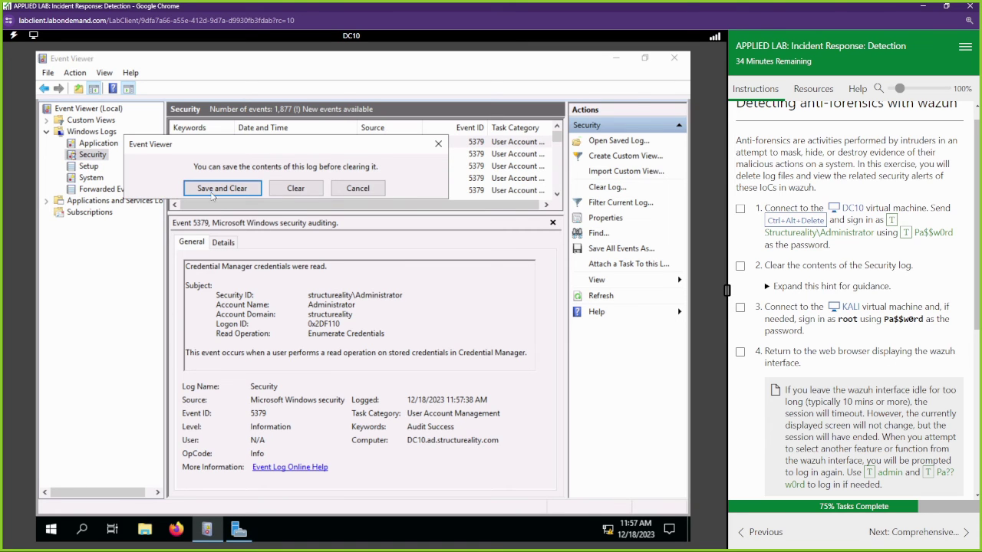
left_click(297, 192)
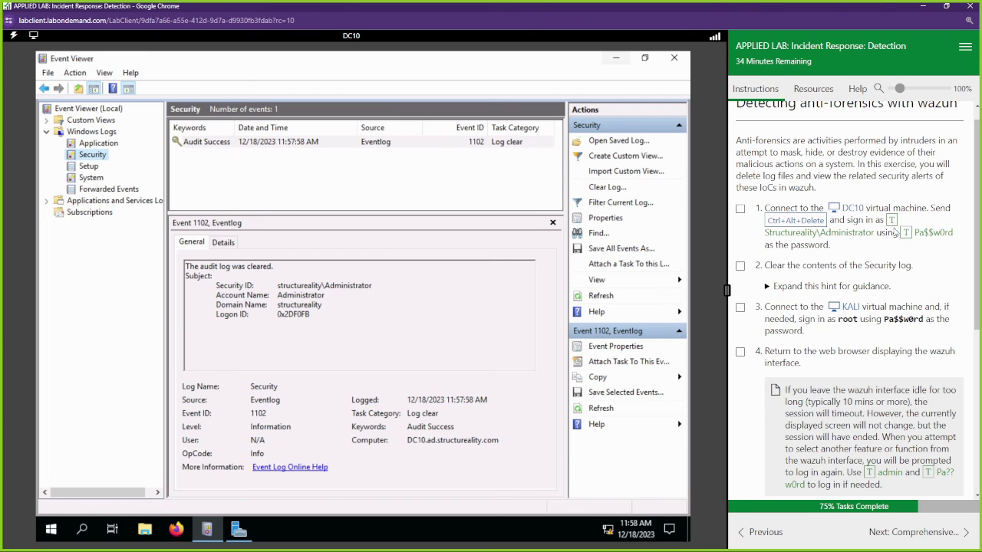
left_click(849, 309)
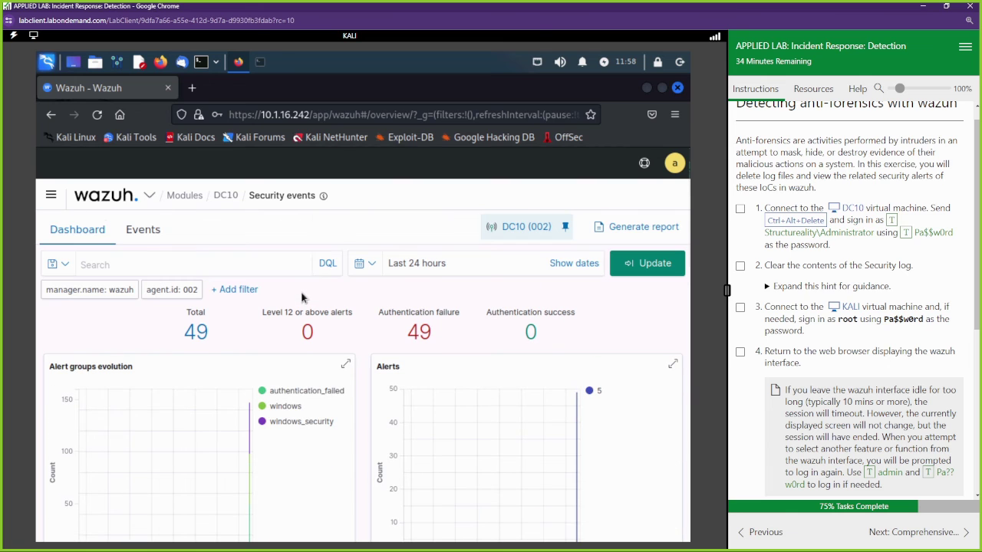
- Reload the Wazuh page and mark lab tasks 1–4 complete
left_click(263, 266)
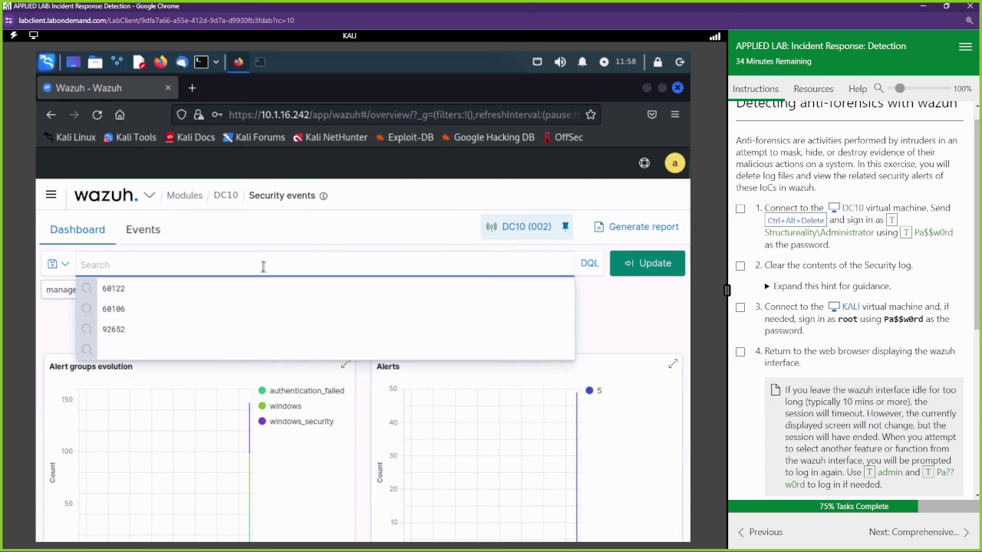
left_click(98, 116)
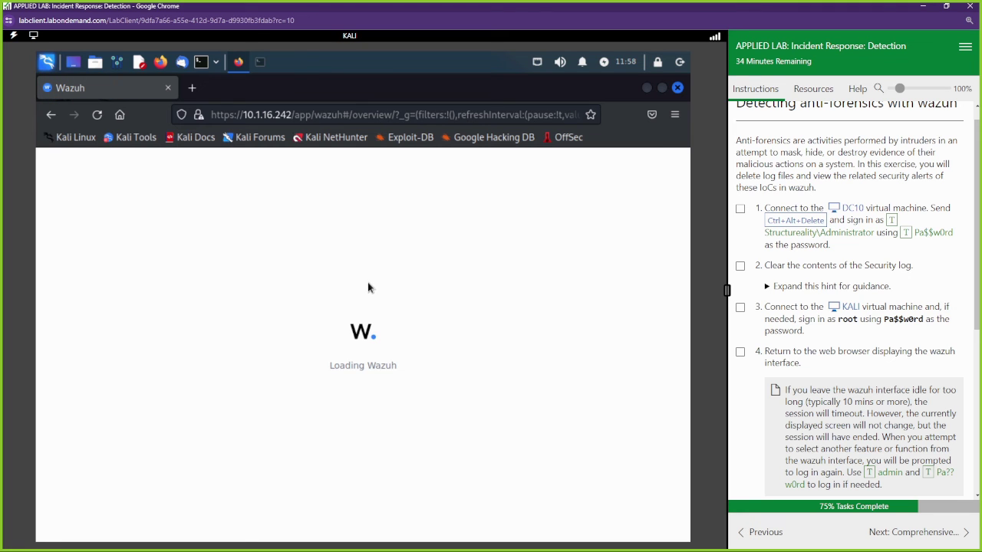
scroll(764, 310, "down", 1)
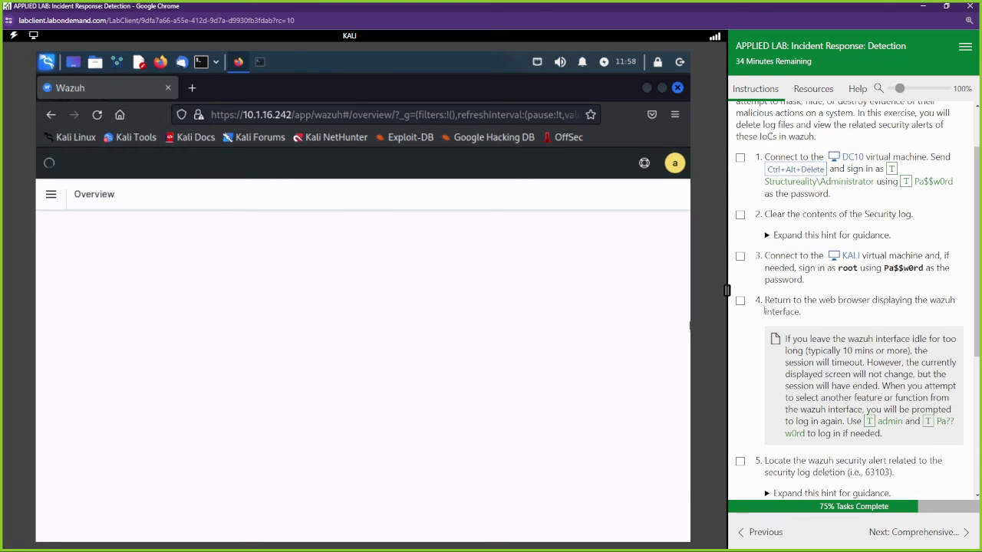
left_click(741, 257)
left_click(741, 300)
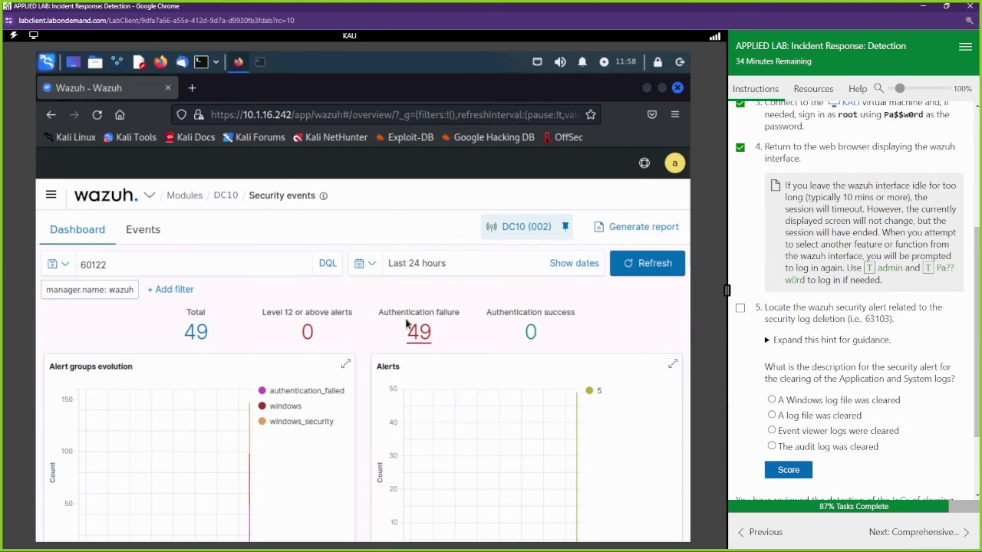
- Search DC10 events for rule 63103 and scroll to the 'audit log was cleared' alert
left_click(235, 261)
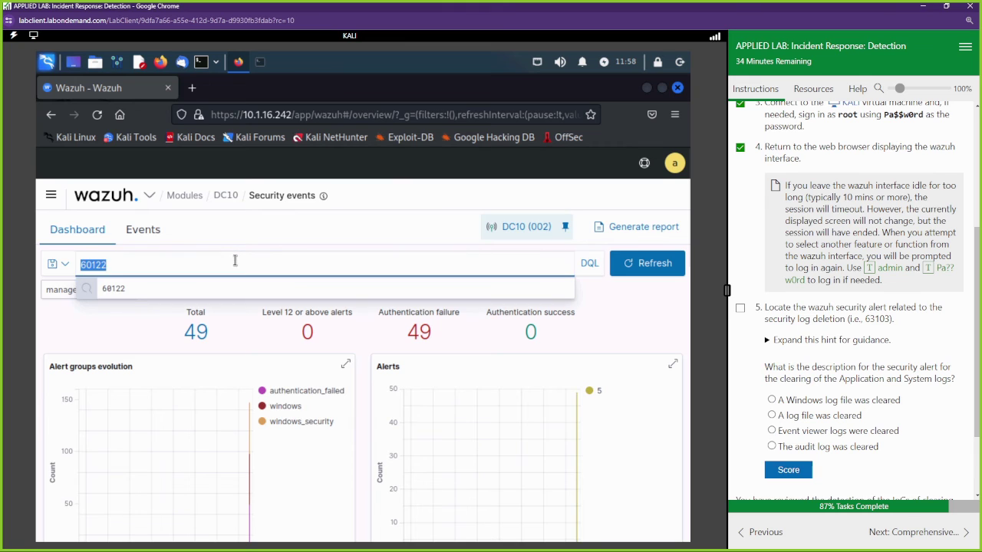
type("63103")
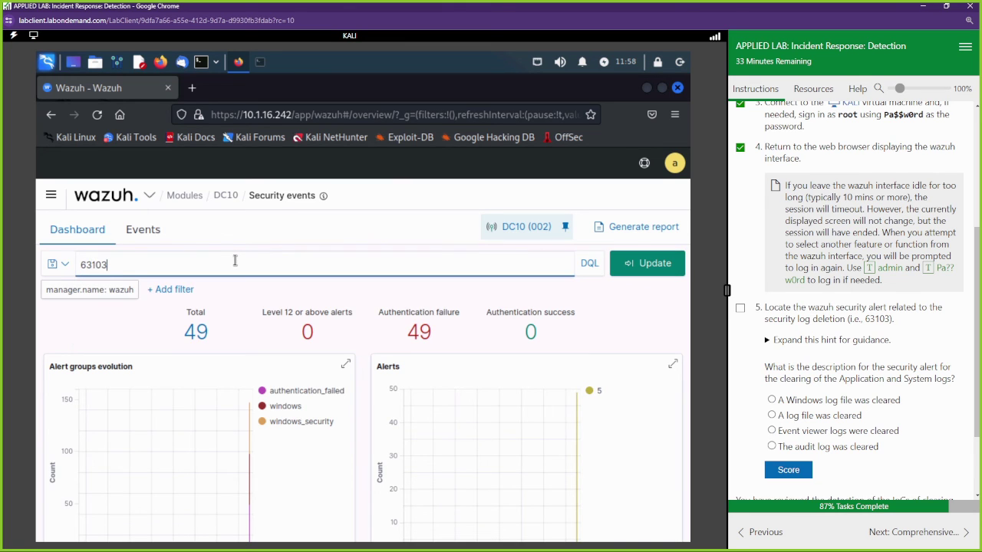
key("Return")
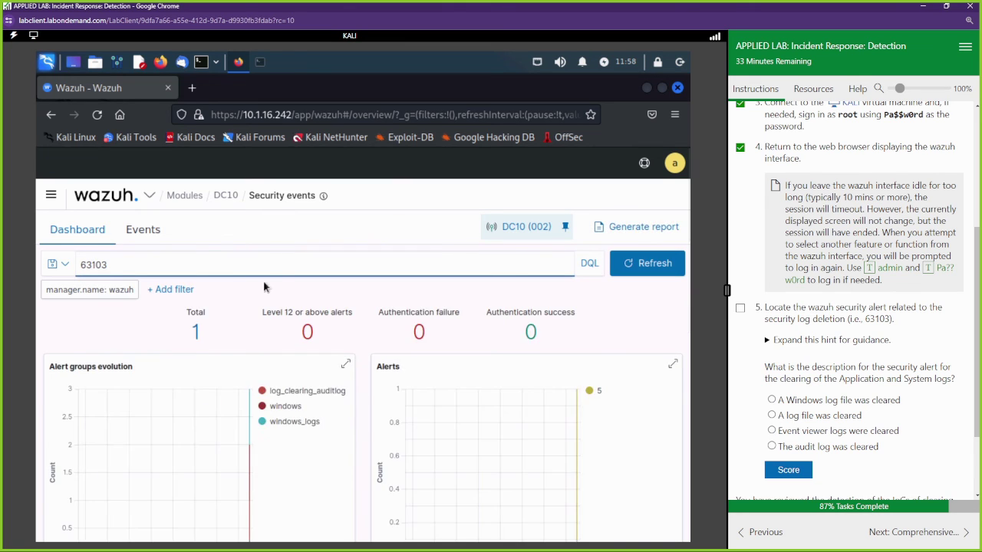
scroll(294, 313, "down", 5)
scroll(294, 313, "down", 3)
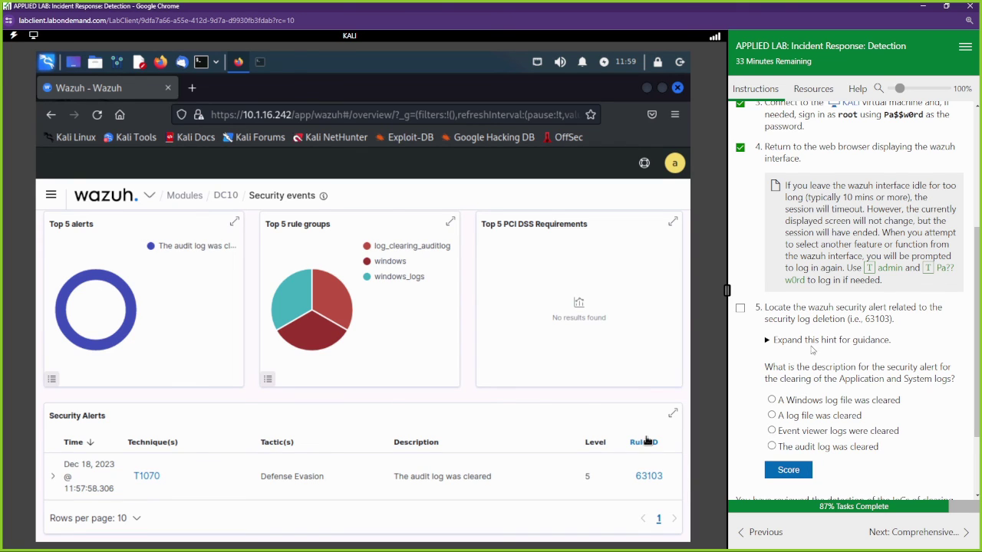
scroll(841, 378, "down", 1)
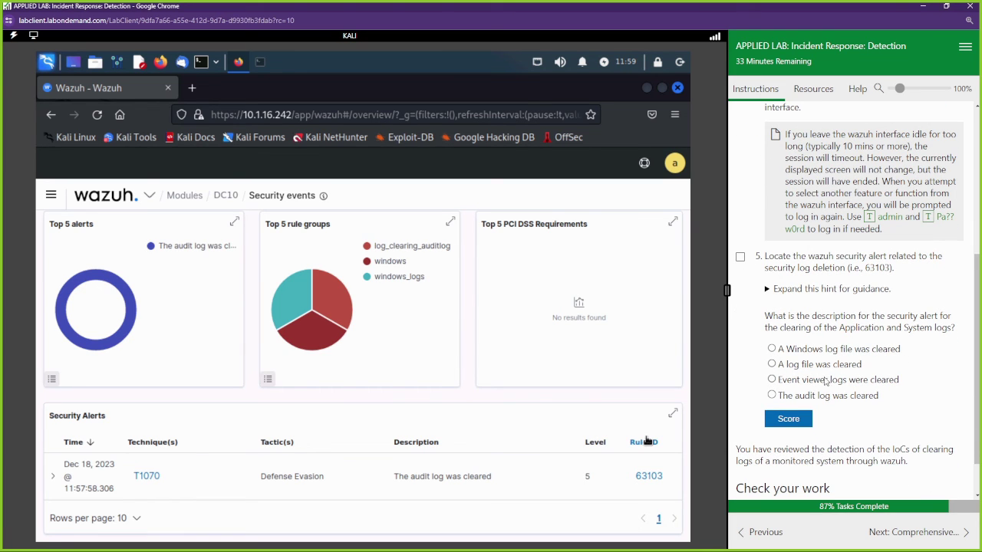
- Answer the audit-log question with 'The audit log was cleared' and score it
left_click(772, 395)
left_click(790, 419)
scroll(912, 477, "down", 1)
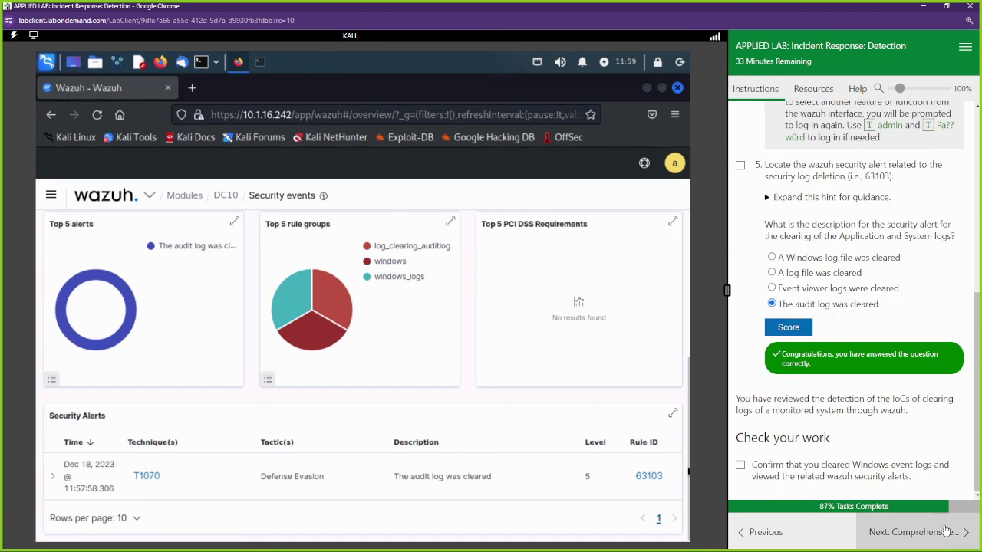
- Answer comprehensive question 1 with cloud, OS, network equipment and application logs
left_click(936, 533)
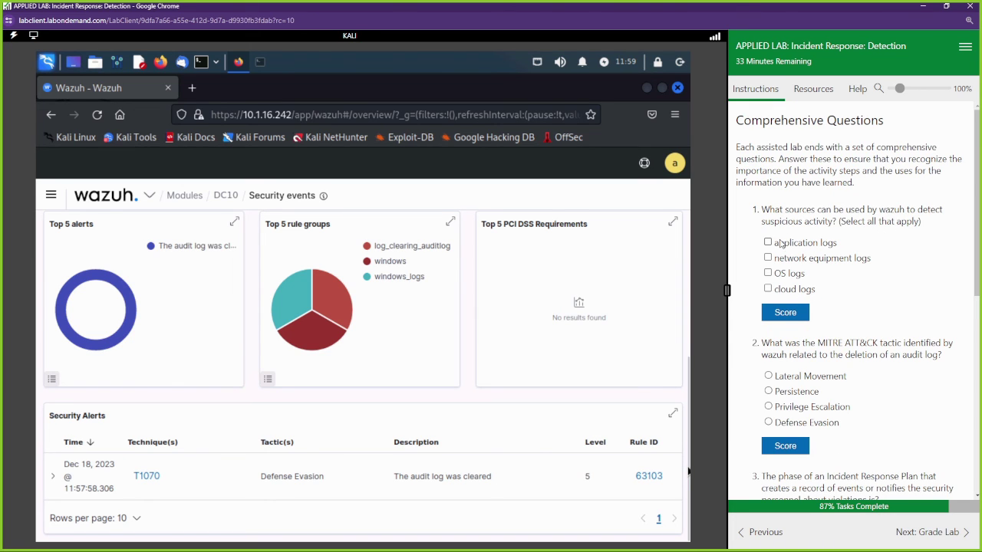
left_click(792, 290)
left_click(788, 274)
left_click(799, 260)
left_click(798, 245)
left_click(796, 315)
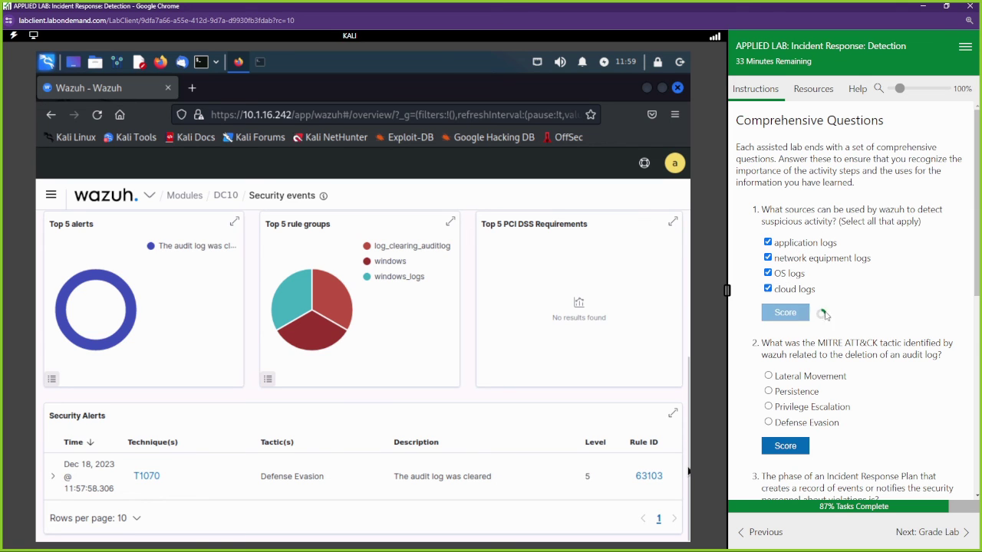
- Score Defense Evasion for question 2 and Detection for question 3
scroll(865, 318, "down", 1)
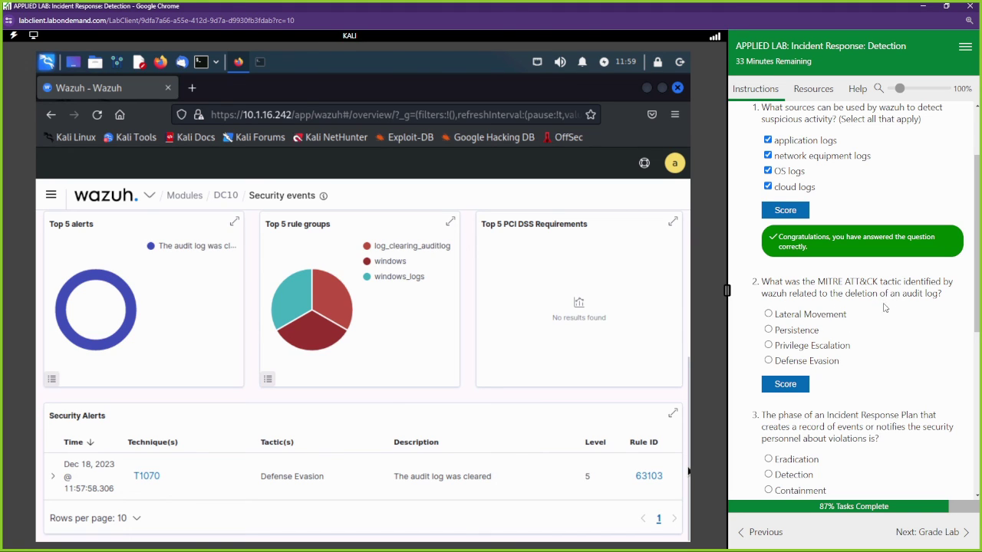
left_click(809, 361)
left_click(784, 384)
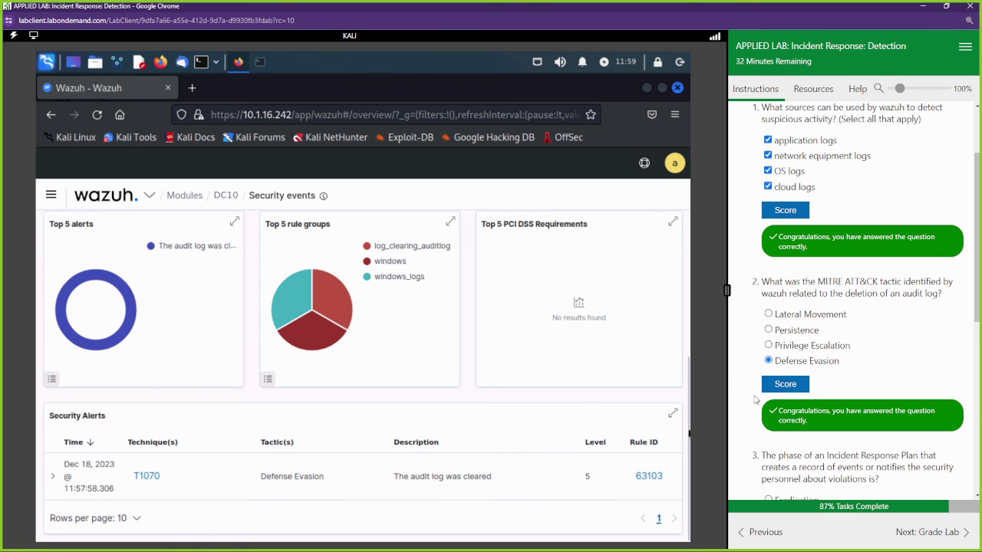
scroll(843, 388, "down", 2)
scroll(844, 389, "down", 1)
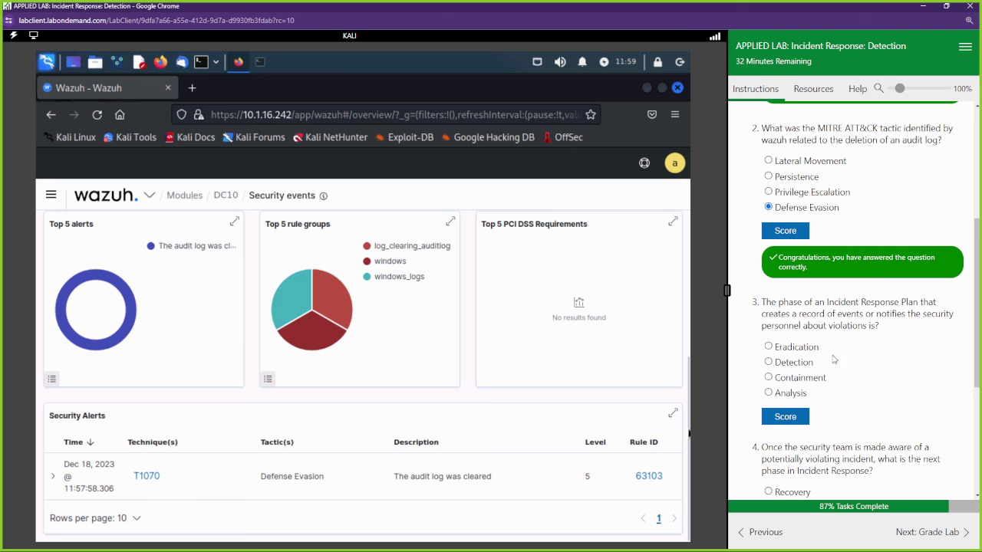
left_click(795, 365)
left_click(802, 418)
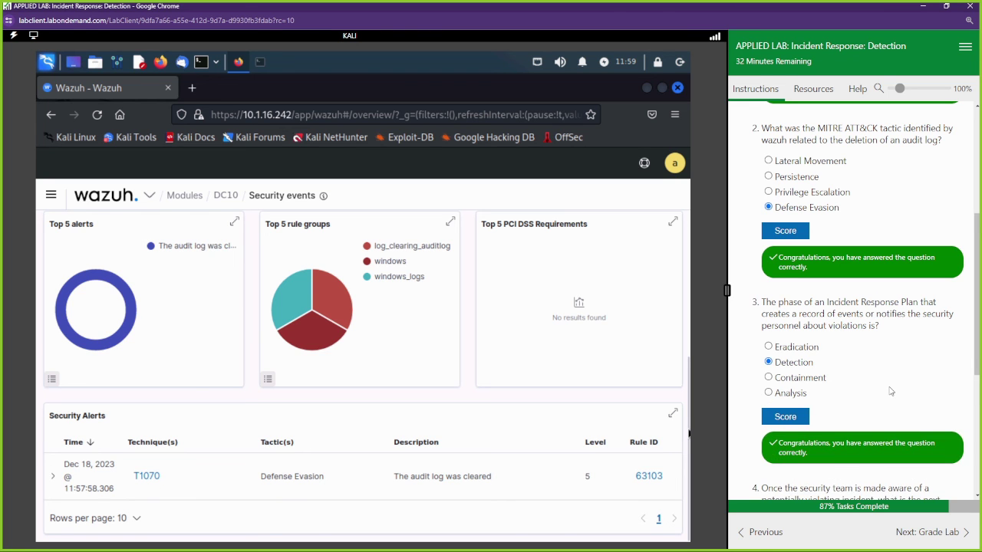
- Score Analysis for question 4 and IoCs for question 5, then go to Grade Lab
scroll(890, 391, "down", 3)
scroll(867, 230, "up", 2)
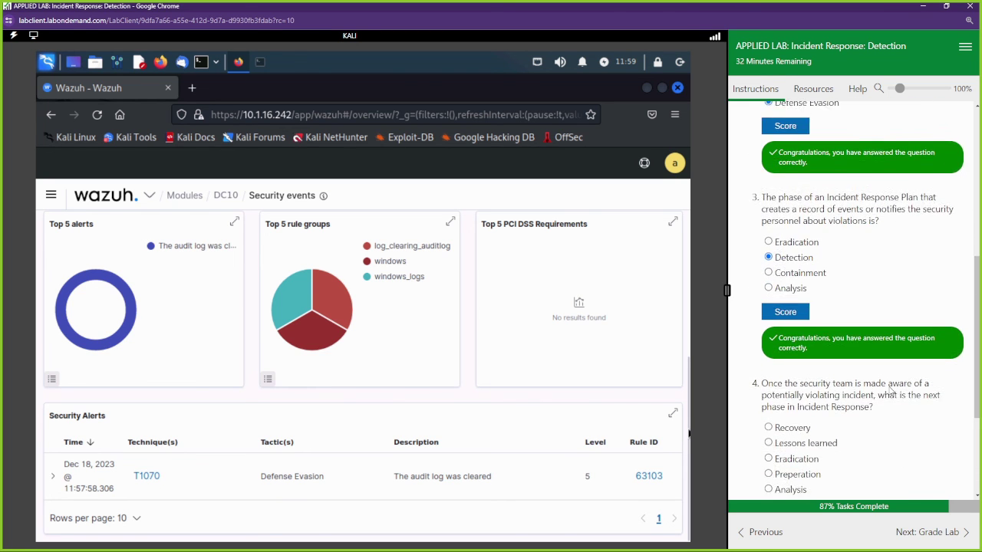
scroll(867, 379, "down", 3)
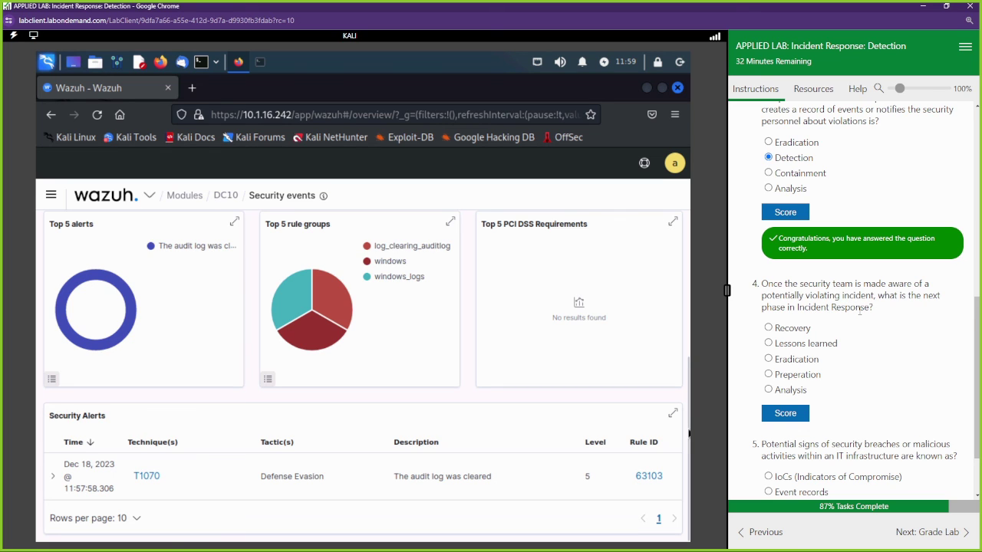
left_click(801, 395)
left_click(798, 420)
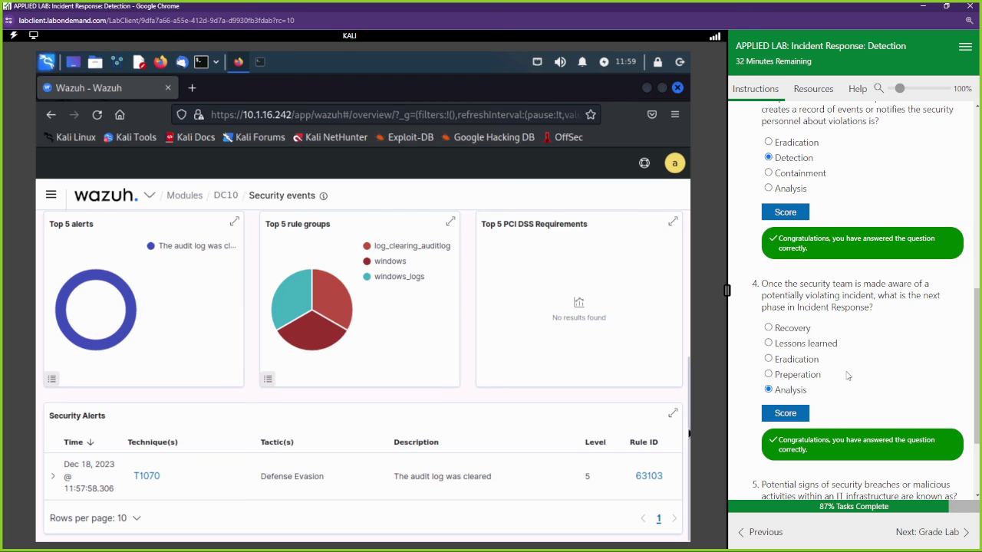
scroll(848, 375, "down", 2)
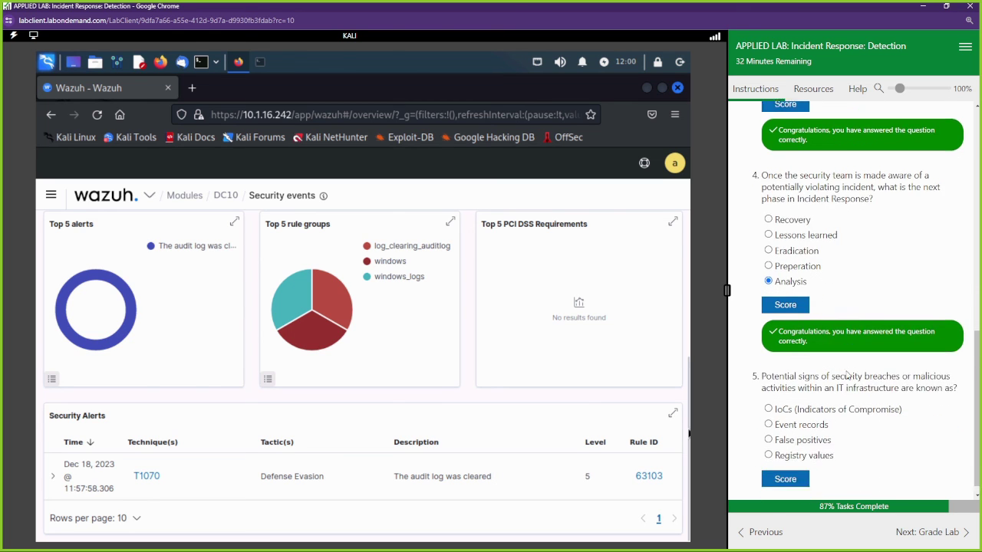
scroll(847, 374, "down", 1)
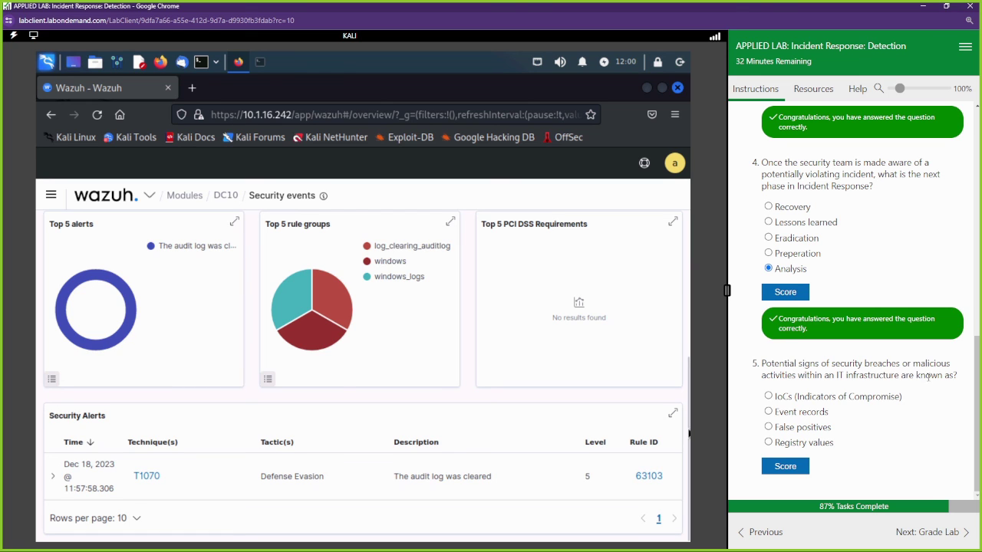
left_click(771, 397)
left_click(797, 466)
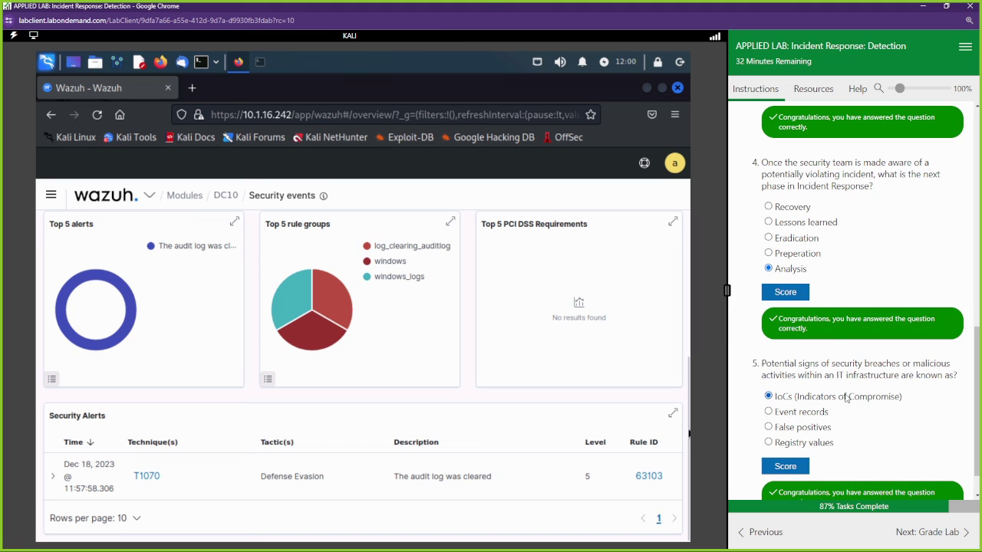
scroll(846, 398, "down", 1)
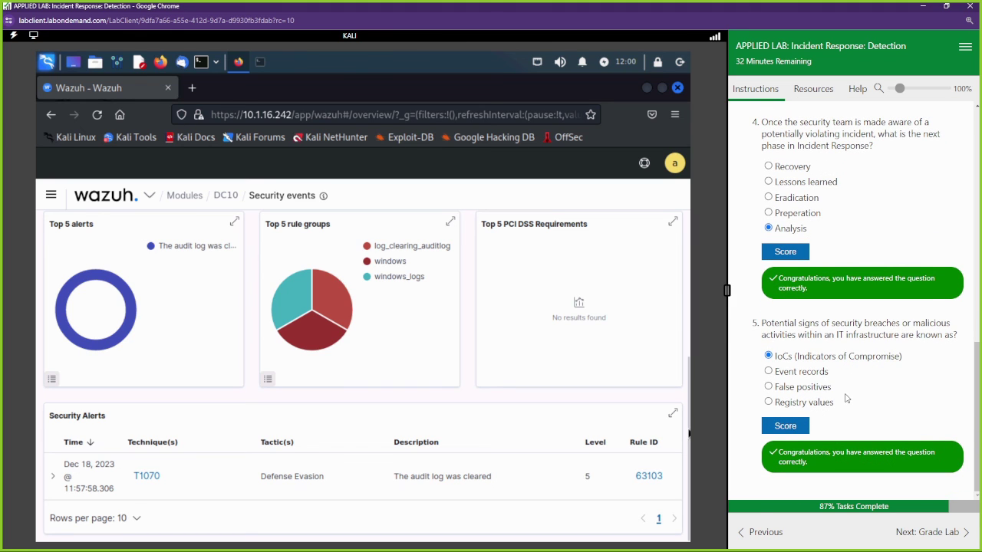
left_click(937, 532)
- Check both Grade Lab steps (activities submitted, submit for grading) and confirm the lab submission
left_click(740, 236)
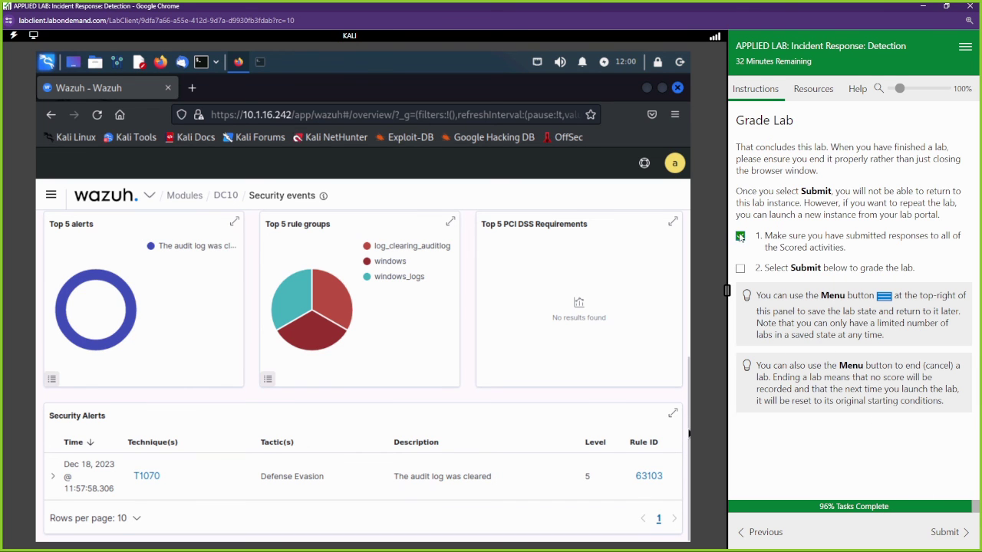
left_click(740, 267)
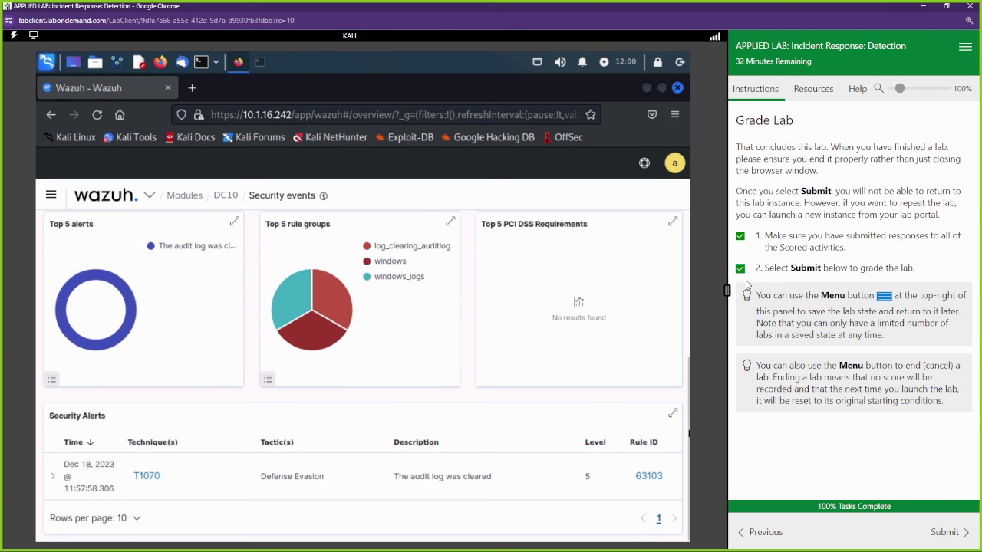
left_click(947, 533)
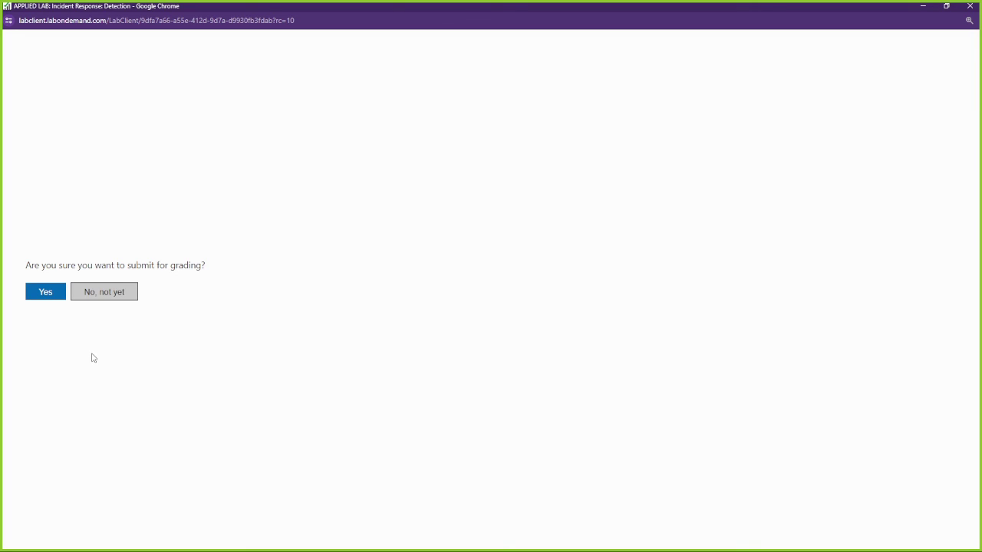
left_click(43, 304)
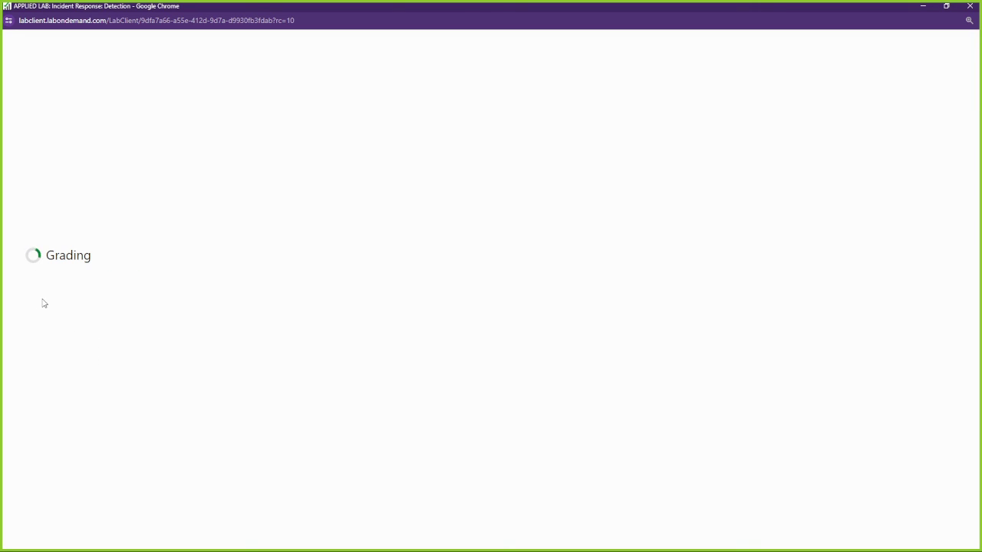